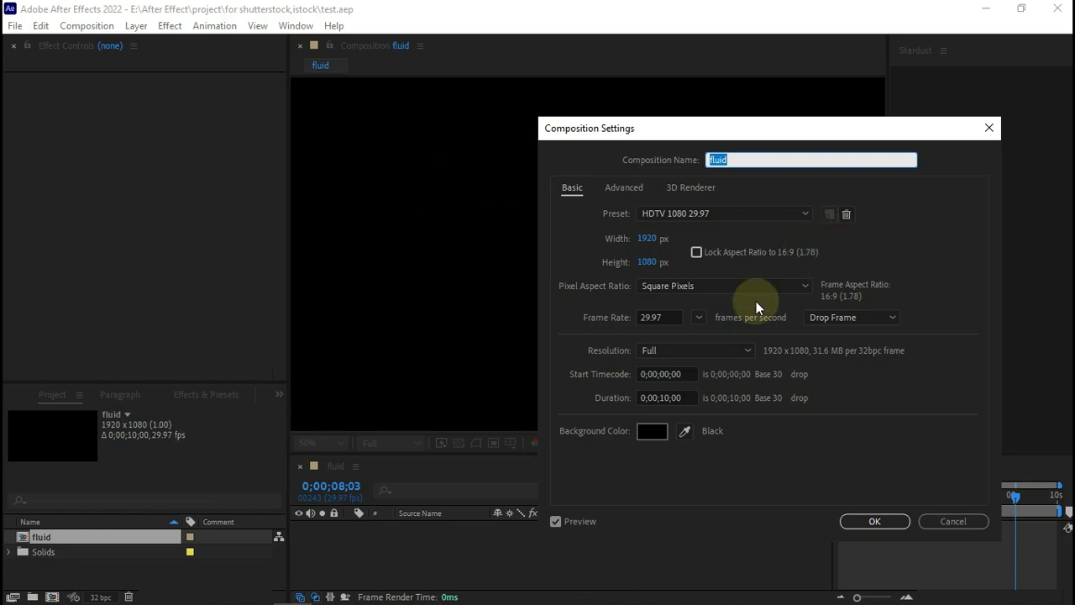
- Change the fluid composition's duration from 10 to 0;00;15;00
{"action": "left_click", "coordinate": [660, 397]}
{"action": "key", "text": "Delete"}
{"action": "type", "text": "5"}
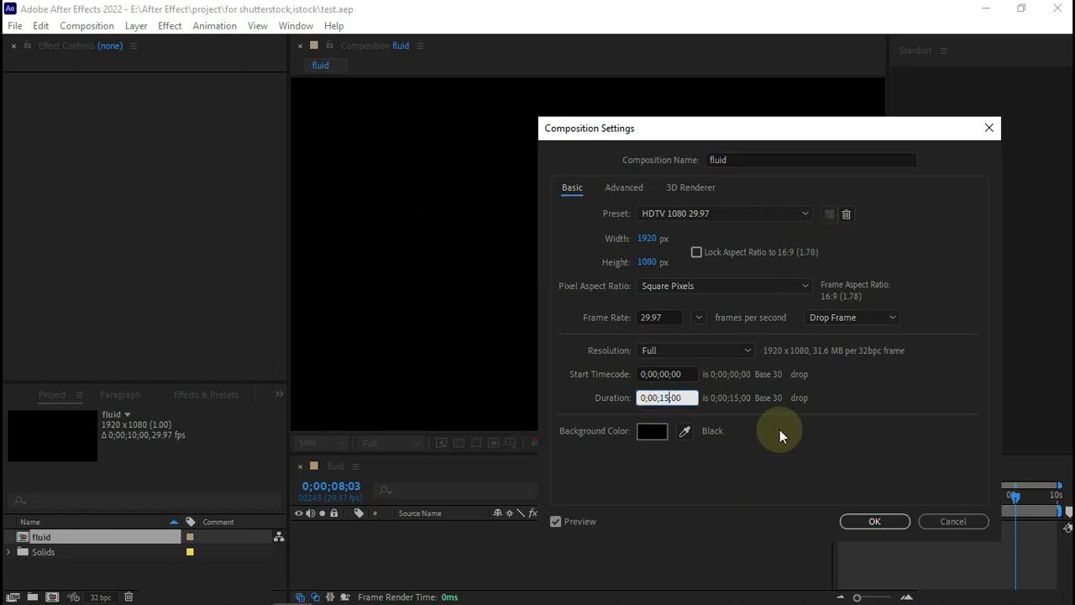
{"action": "left_click", "coordinate": [864, 521]}
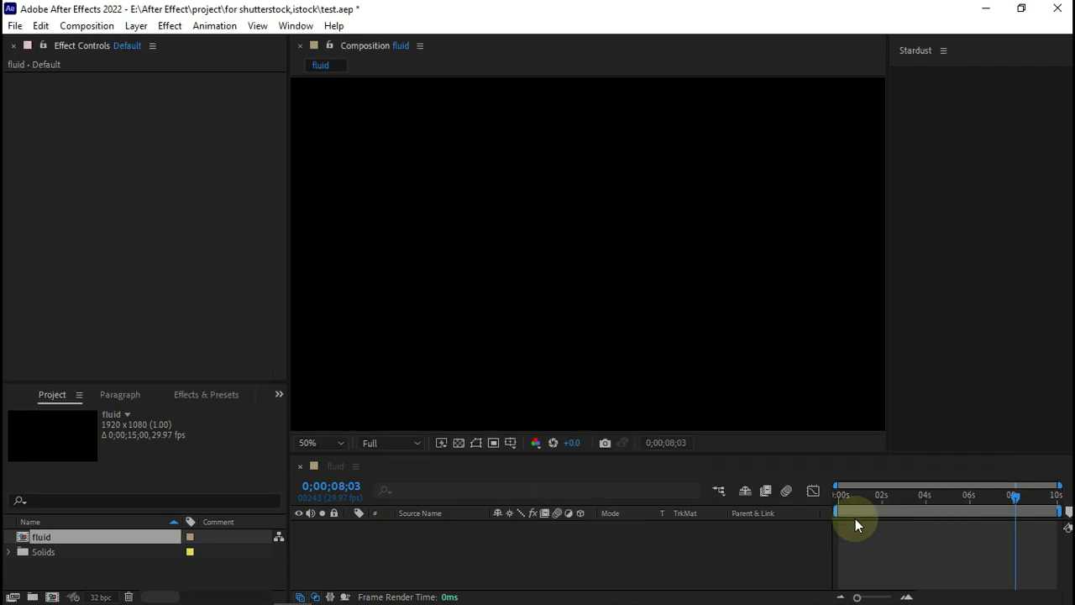
- Add a new empty Shape Layer 1 to the composition from the timeline's New menu
{"action": "right_click", "coordinate": [567, 551]}
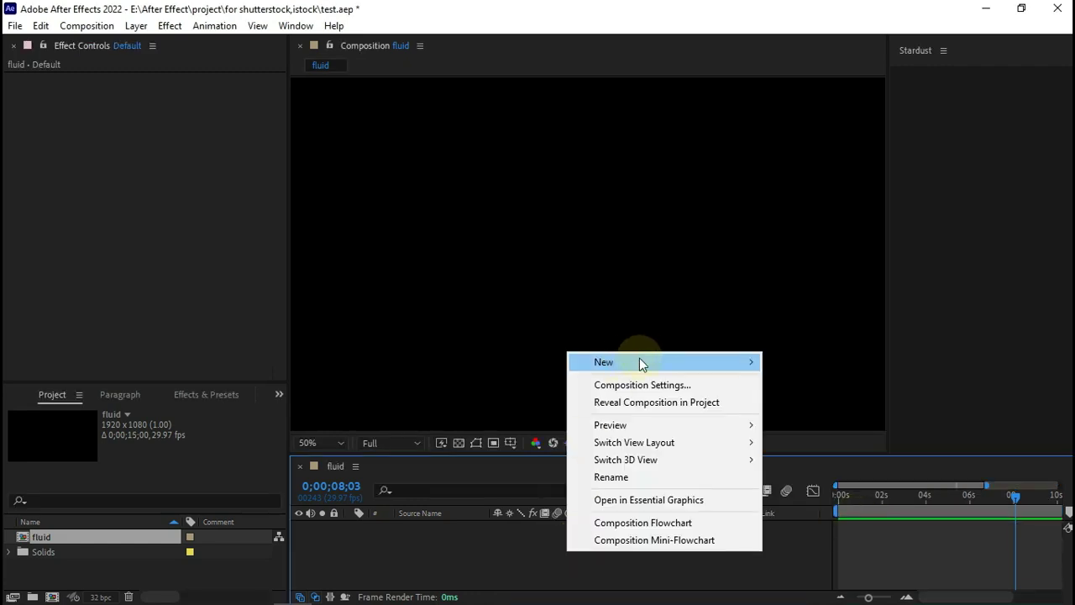
{"action": "mouse_move", "coordinate": [732, 359]}
{"action": "left_click", "coordinate": [811, 474]}
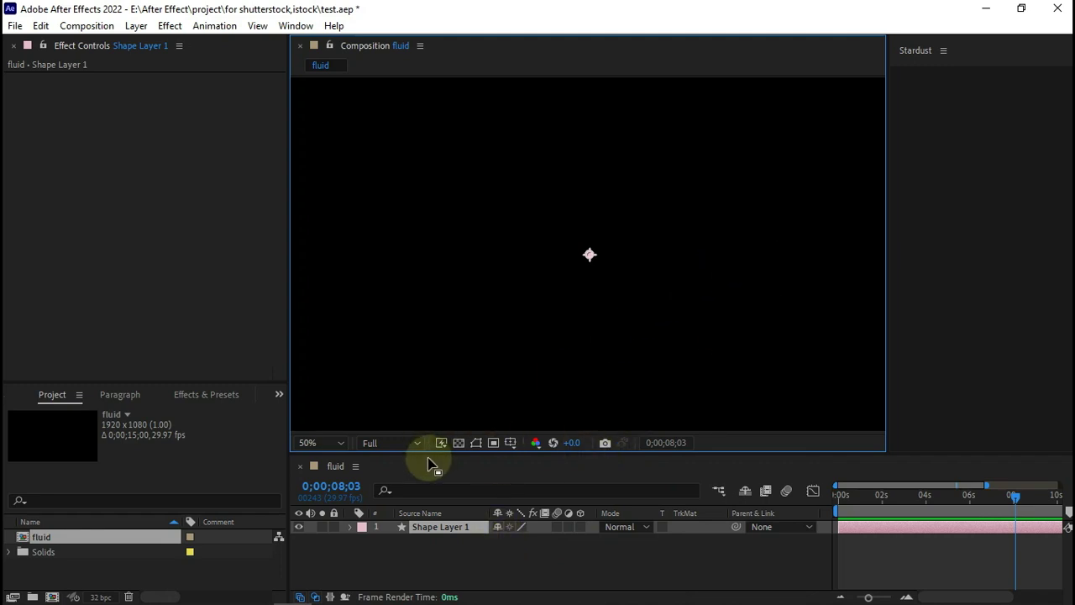
{"action": "left_click", "coordinate": [280, 395]}
- Show the Tools panel, choose the Selection tool, and set shape Fill to None, Stroke to Solid Color
{"action": "left_click", "coordinate": [290, 417]}
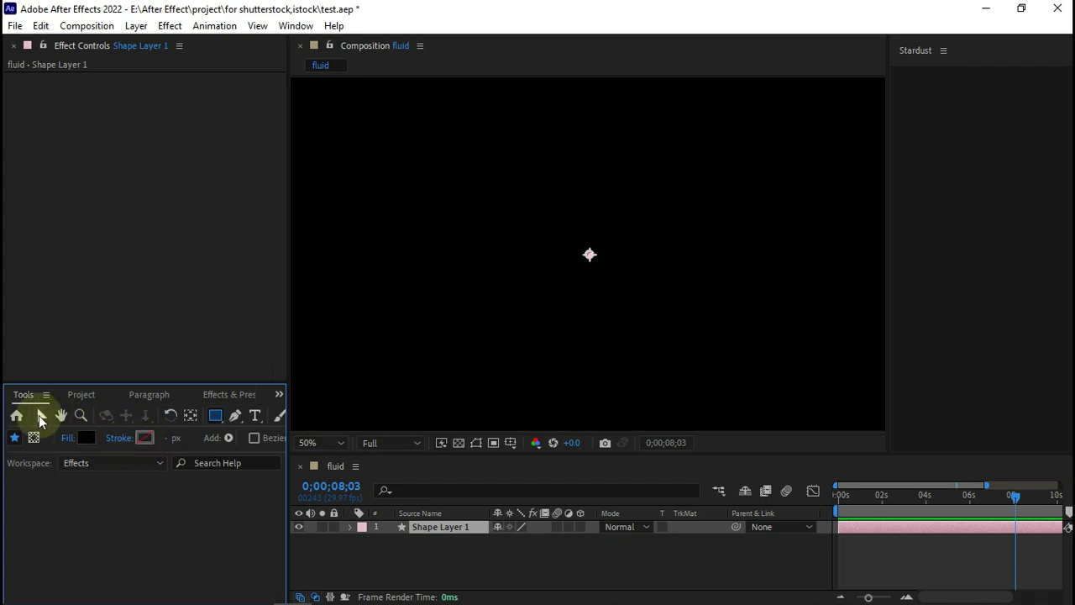
{"action": "left_click", "coordinate": [40, 416]}
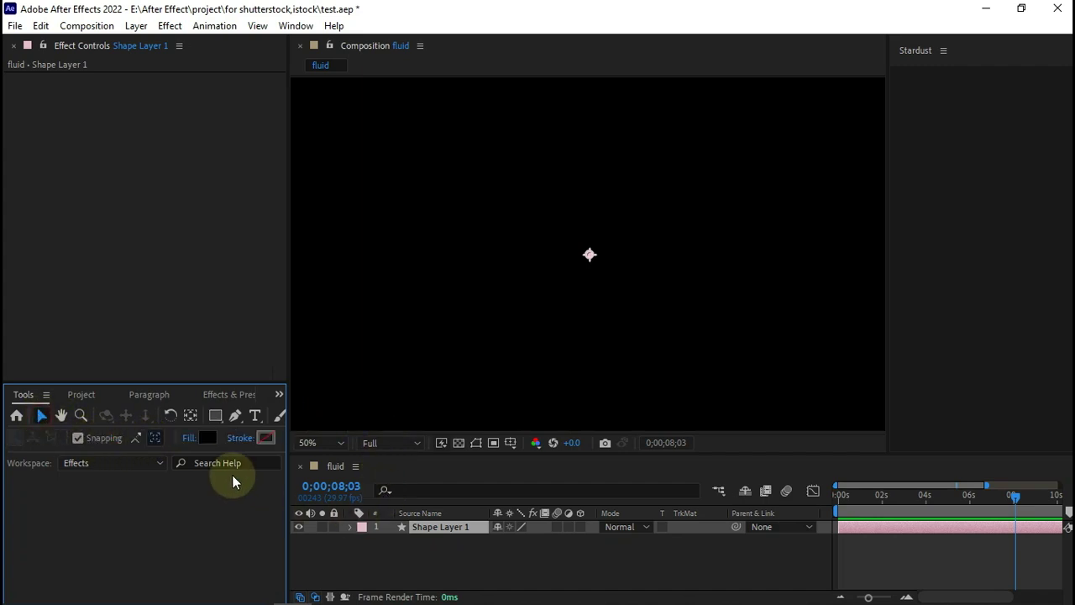
{"action": "left_click", "coordinate": [187, 440]}
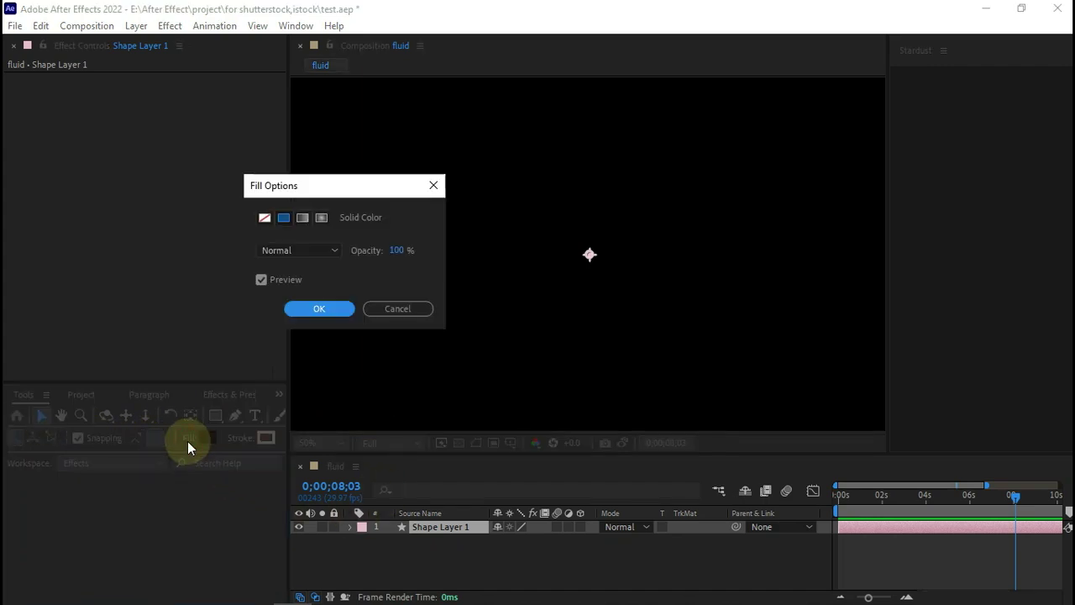
{"action": "left_click", "coordinate": [264, 218]}
{"action": "left_click", "coordinate": [294, 309]}
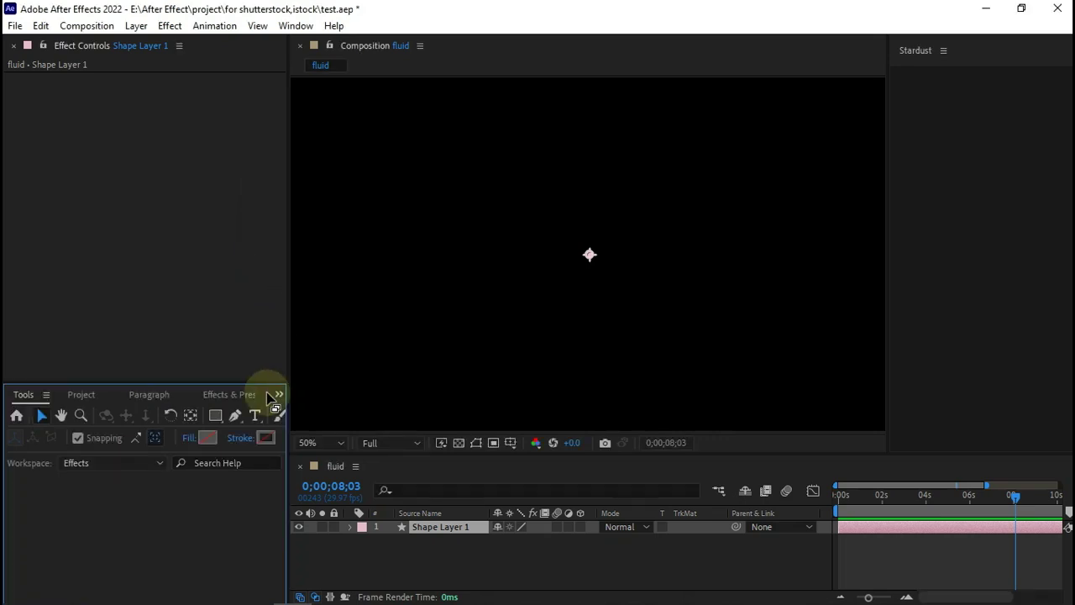
{"action": "left_click", "coordinate": [241, 438]}
{"action": "left_click", "coordinate": [284, 218]}
{"action": "left_click", "coordinate": [309, 309]}
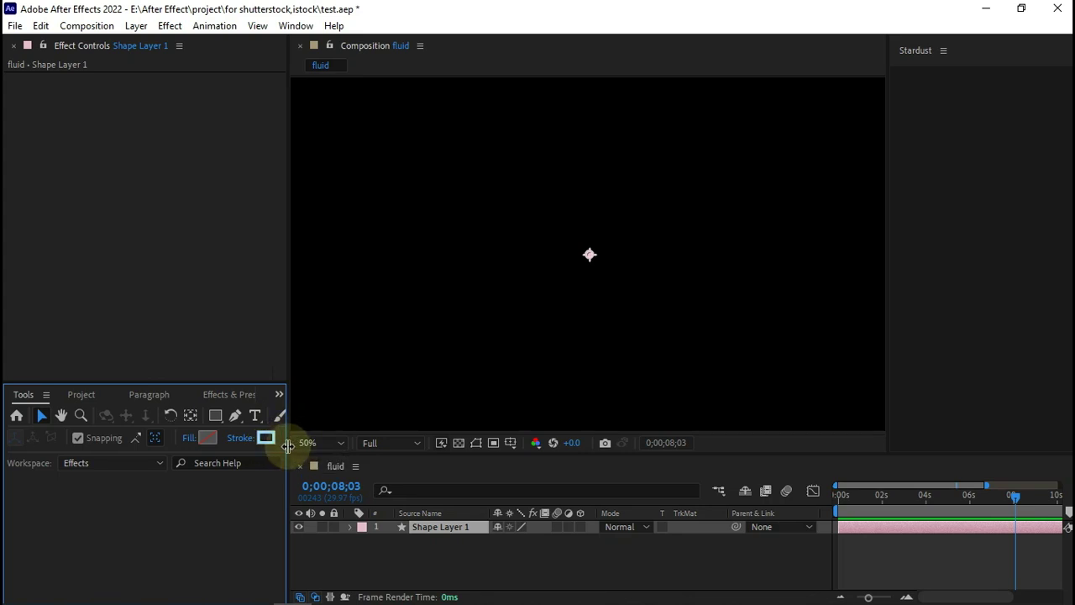
- Widen the Tools panel, fit the composition in the viewer and deselect Shape Layer 1
{"action": "mouse_move", "coordinate": [286, 463]}
{"action": "left_mouse_down"}
{"action": "mouse_move", "coordinate": [385, 465]}
{"action": "mouse_move", "coordinate": [301, 464]}
{"action": "left_mouse_up"}
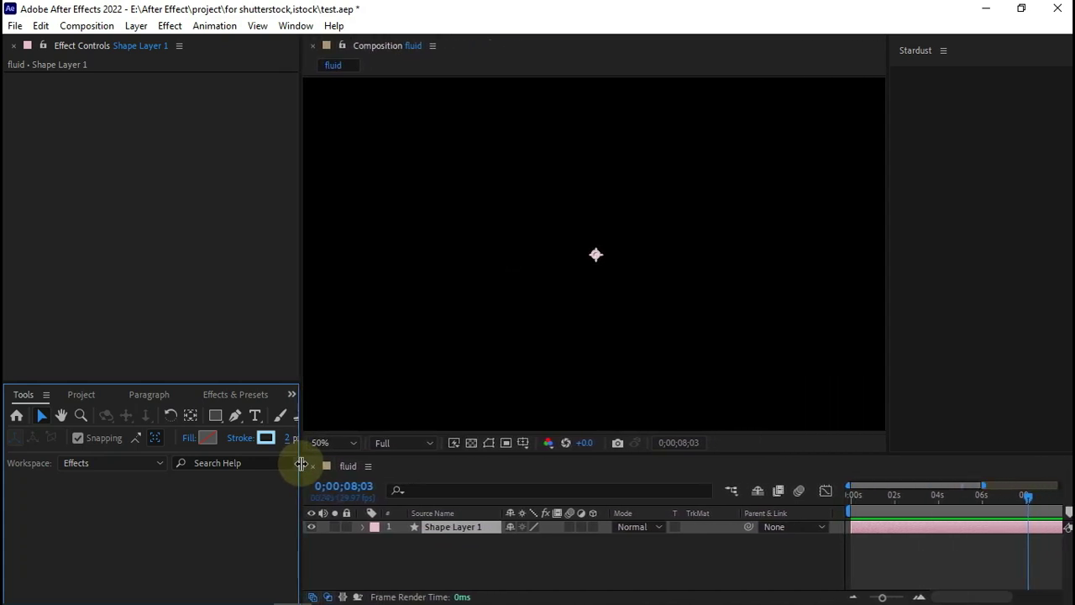
{"action": "left_click", "coordinate": [327, 443]}
{"action": "left_click", "coordinate": [343, 173]}
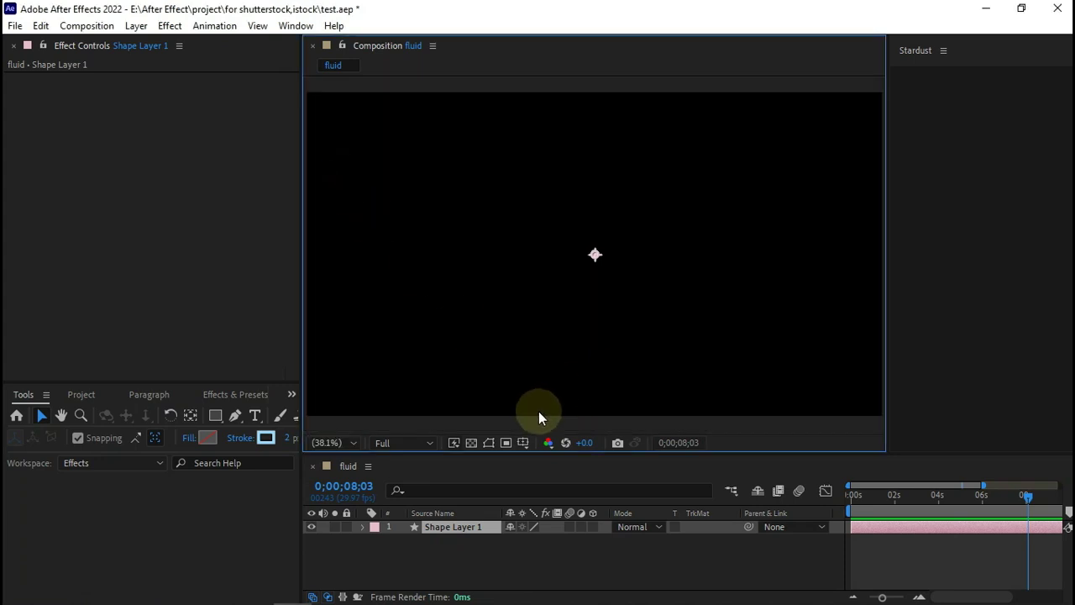
{"action": "left_click", "coordinate": [427, 560]}
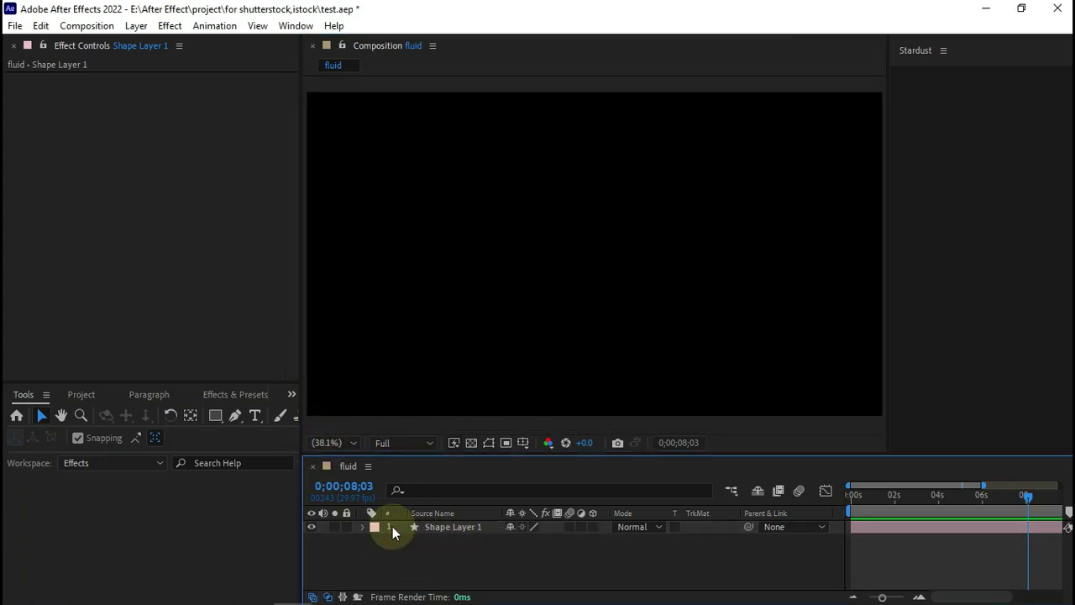
- Add Polystar Path 1 to Shape Layer 1, set as a Polygon with 9 points
{"action": "left_click", "coordinate": [361, 527]}
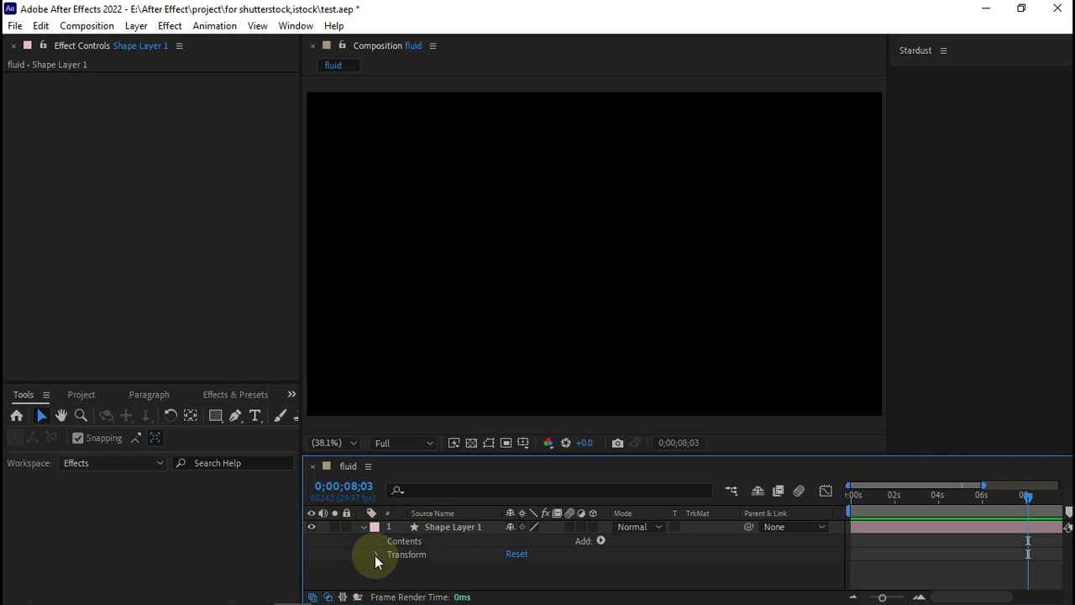
{"action": "left_click", "coordinate": [600, 540]}
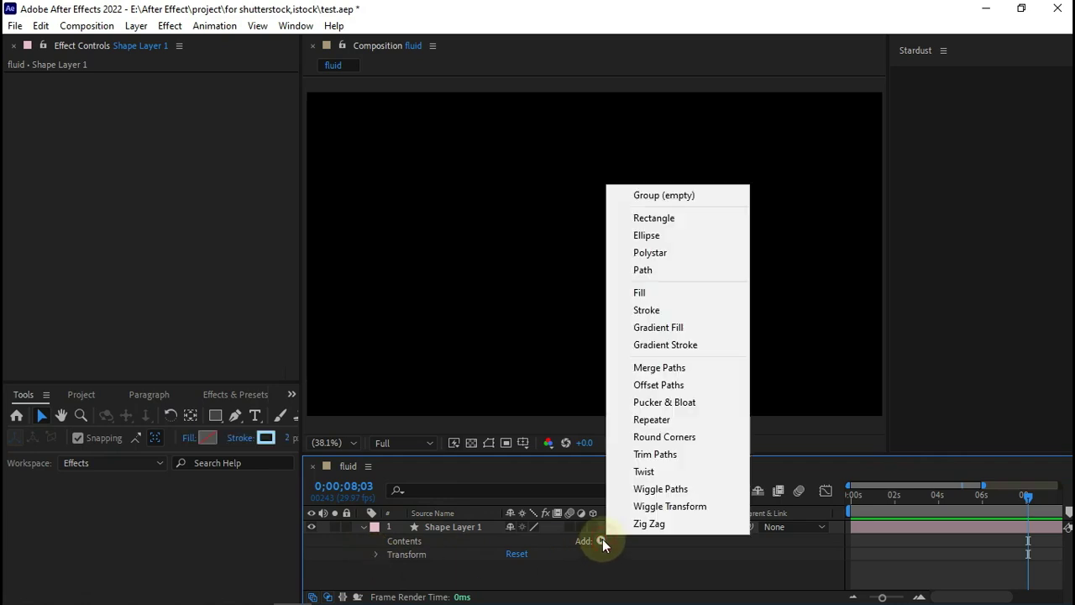
{"action": "left_click", "coordinate": [655, 252]}
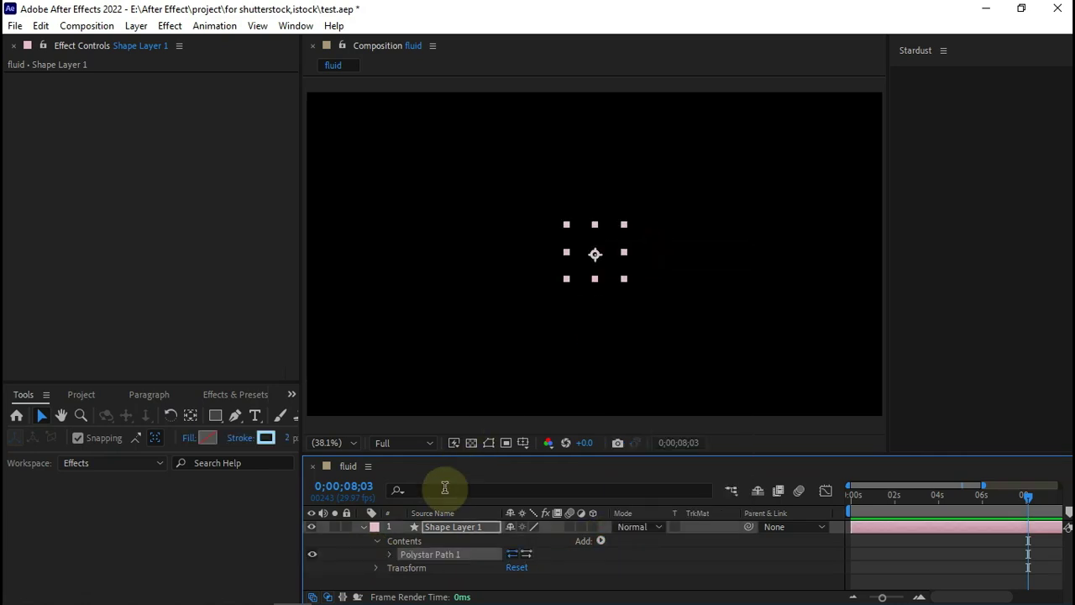
{"action": "left_click", "coordinate": [389, 555]}
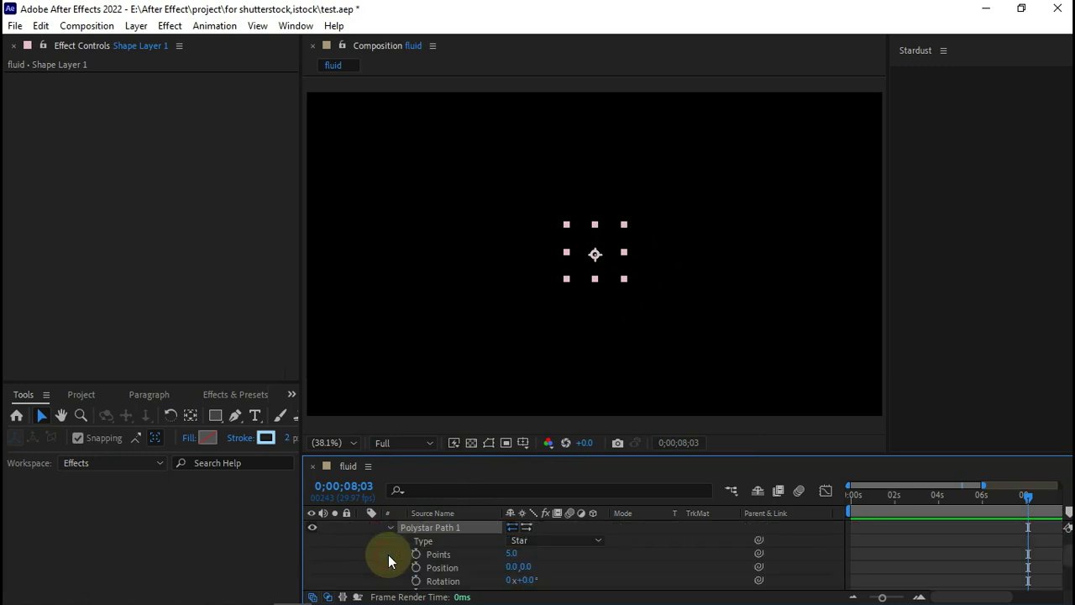
{"action": "left_click", "coordinate": [529, 540]}
{"action": "left_click", "coordinate": [534, 571]}
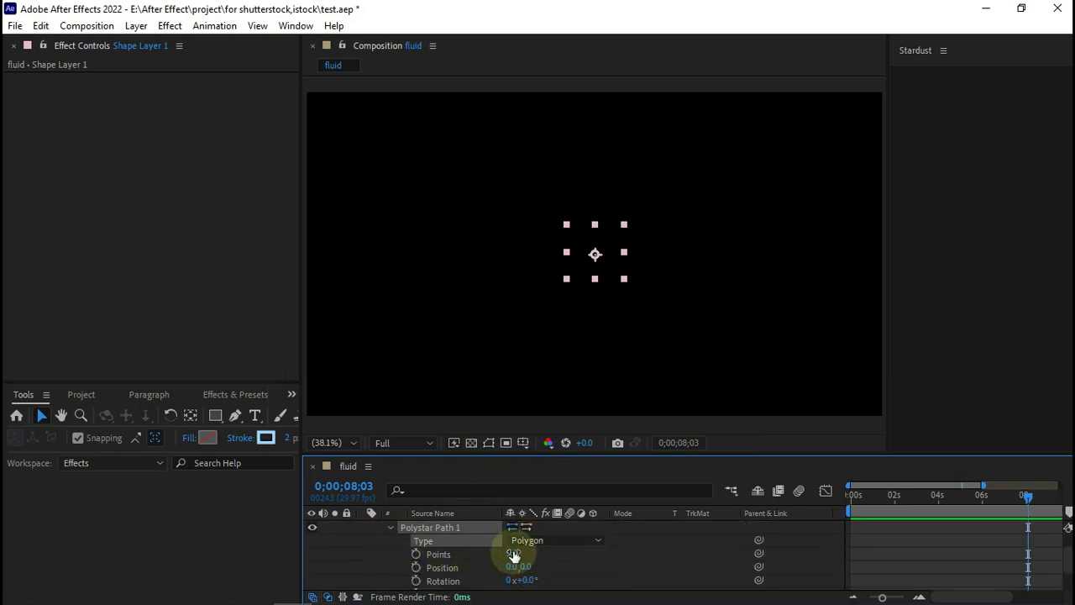
{"action": "left_click", "coordinate": [510, 554]}
{"action": "type", "text": "9"}
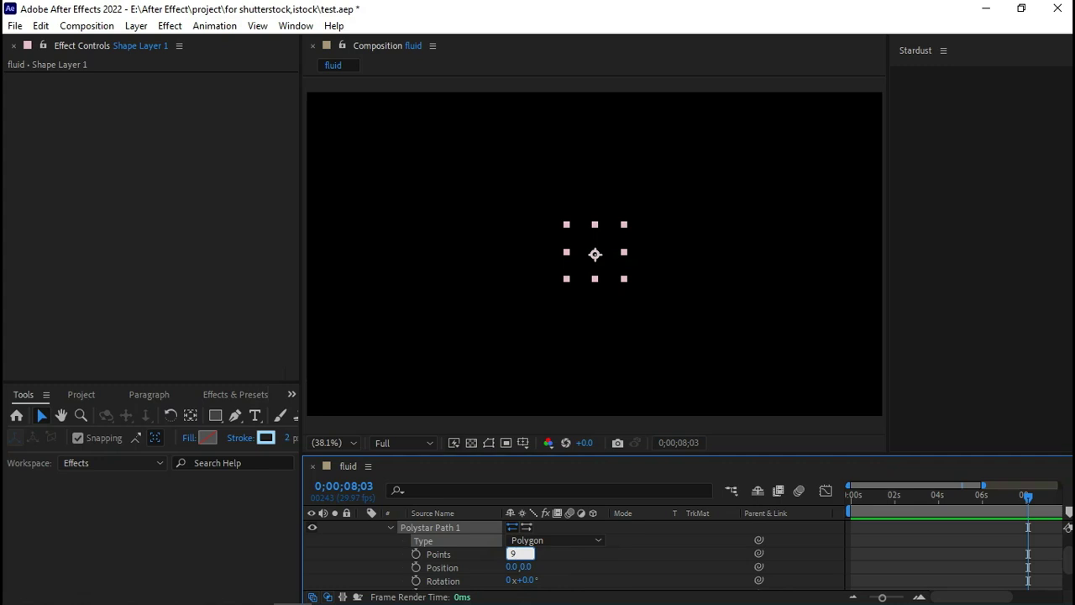
{"action": "left_click", "coordinate": [569, 557]}
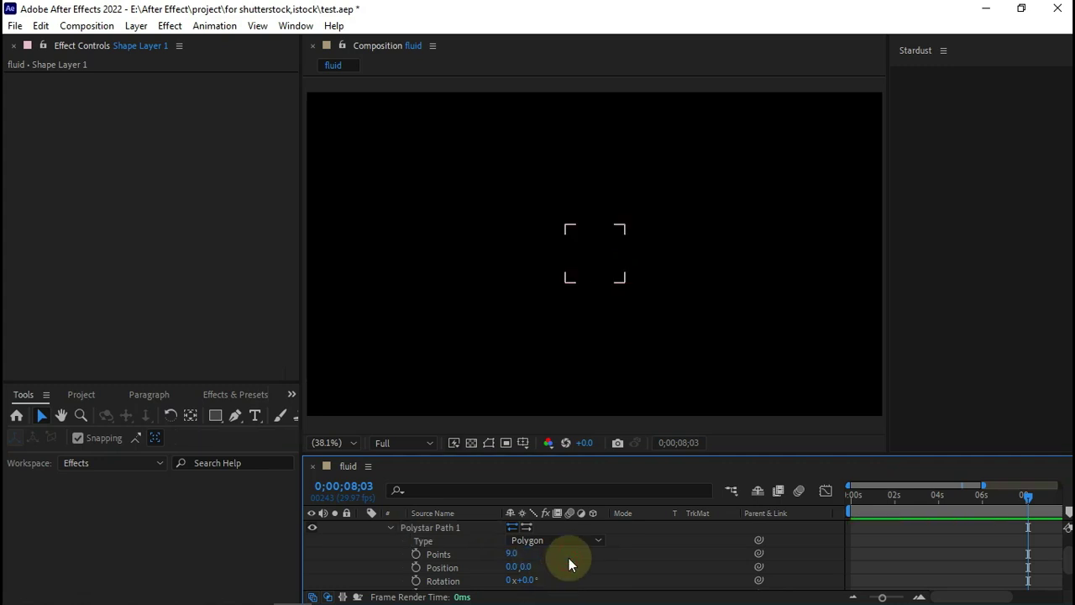
{"action": "scroll", "coordinate": [568, 558], "scroll_direction": "down", "scroll_amount": 2}
{"action": "scroll", "coordinate": [569, 558], "scroll_direction": "up", "scroll_amount": 4}
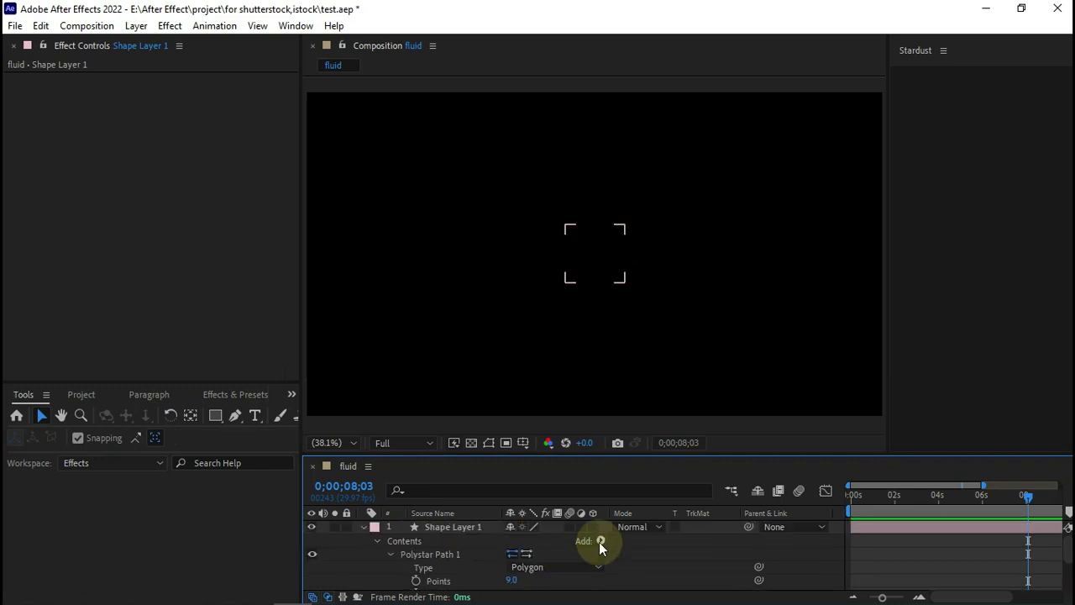
- Add Stroke 1 to the polygon and confirm its white colour and 2.0 width
{"action": "left_click", "coordinate": [600, 543]}
{"action": "left_click", "coordinate": [646, 310]}
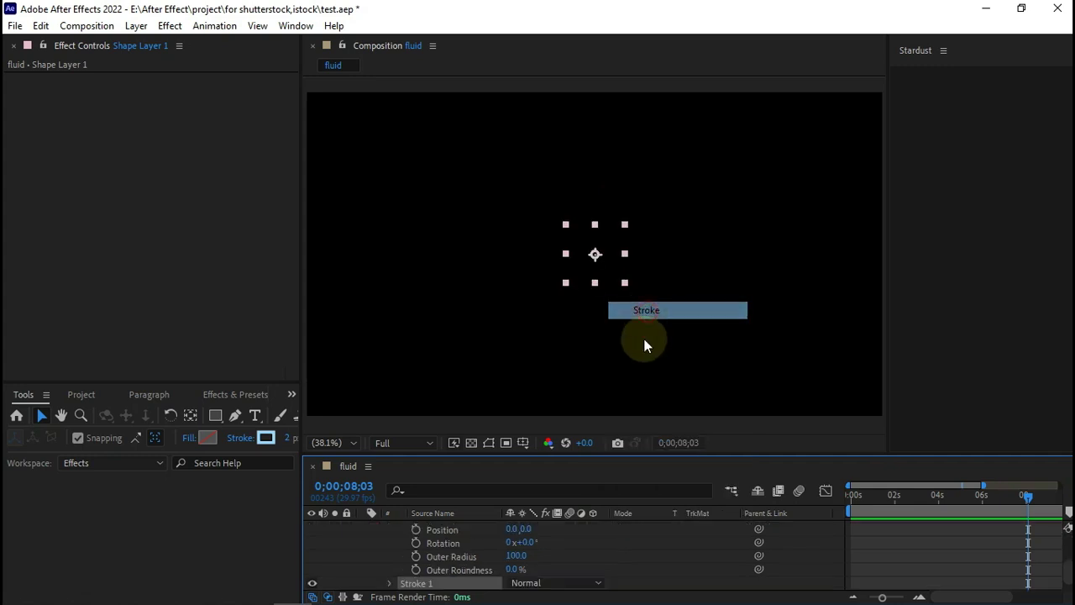
{"action": "scroll", "coordinate": [402, 559], "scroll_direction": "down", "scroll_amount": 1}
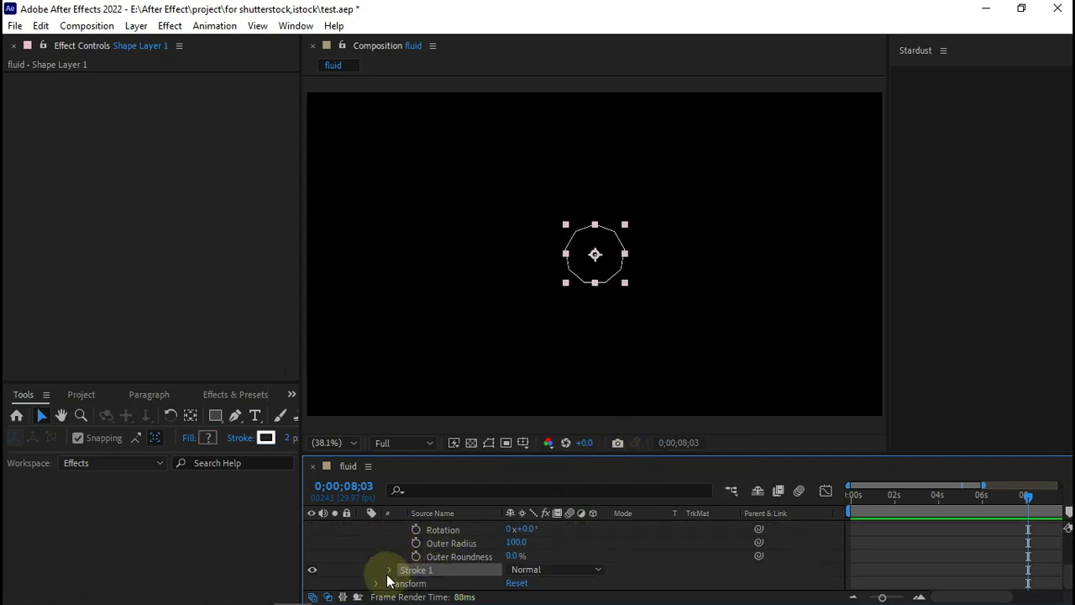
{"action": "left_click", "coordinate": [389, 571]}
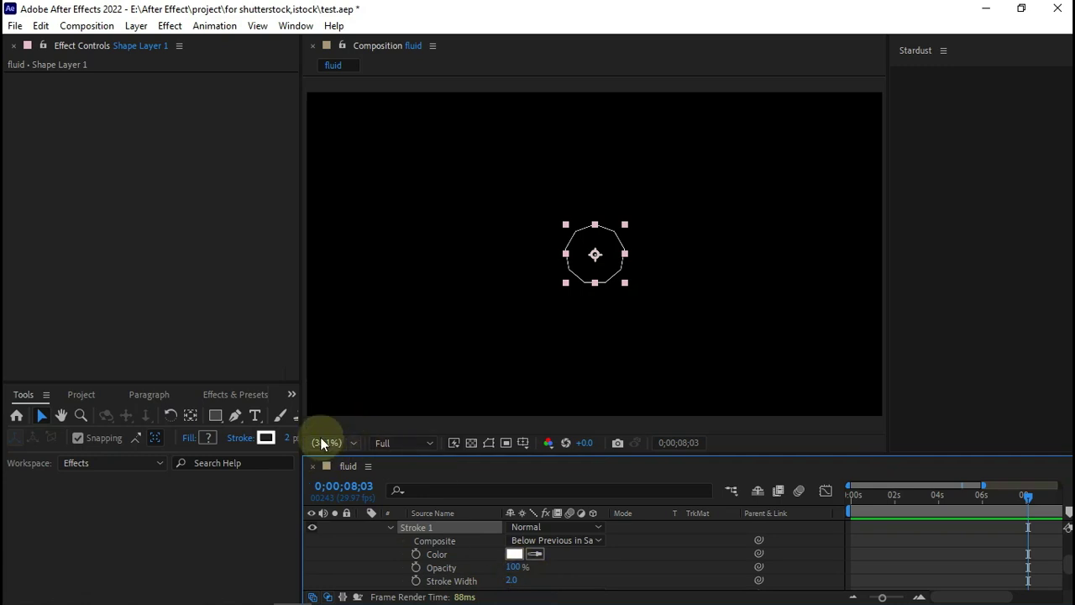
{"action": "left_click_drag", "start_coordinate": [302, 511], "coordinate": [253, 494]}
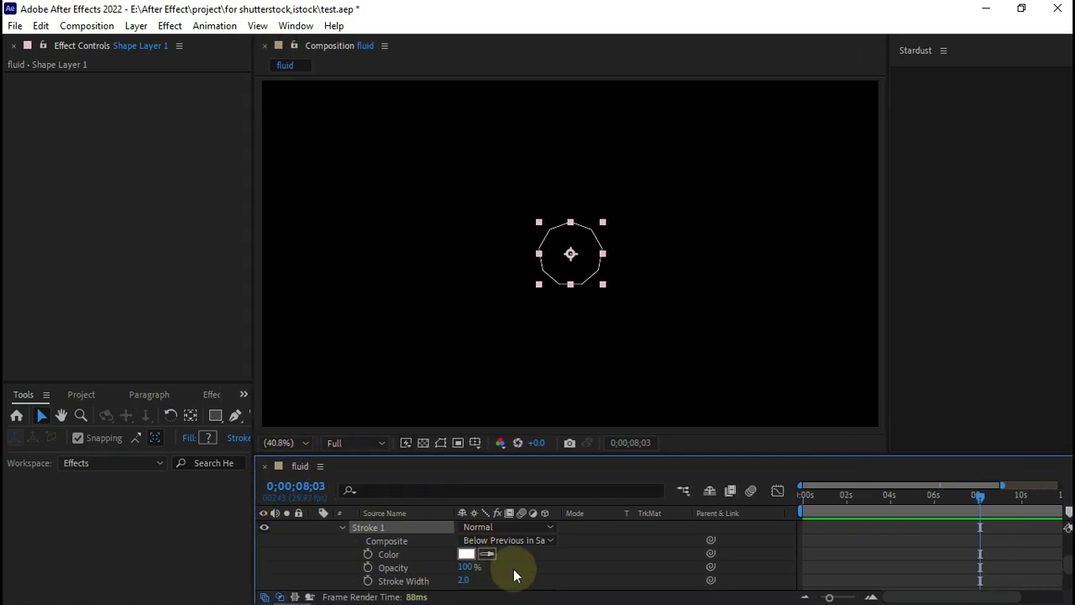
{"action": "scroll", "coordinate": [516, 575], "scroll_direction": "down", "scroll_amount": 2}
{"action": "scroll", "coordinate": [604, 552], "scroll_direction": "down", "scroll_amount": 1}
{"action": "scroll", "coordinate": [604, 552], "scroll_direction": "down", "scroll_amount": 1}
{"action": "scroll", "coordinate": [605, 552], "scroll_direction": "up", "scroll_amount": 3}
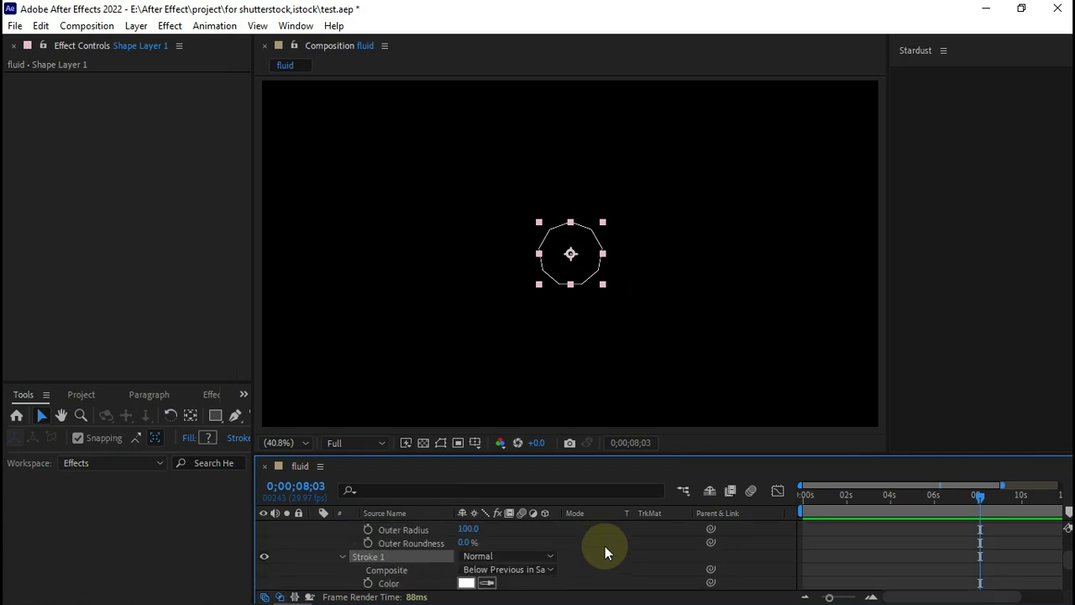
{"action": "scroll", "coordinate": [605, 552], "scroll_direction": "up", "scroll_amount": 3}
{"action": "left_click", "coordinate": [551, 542]}
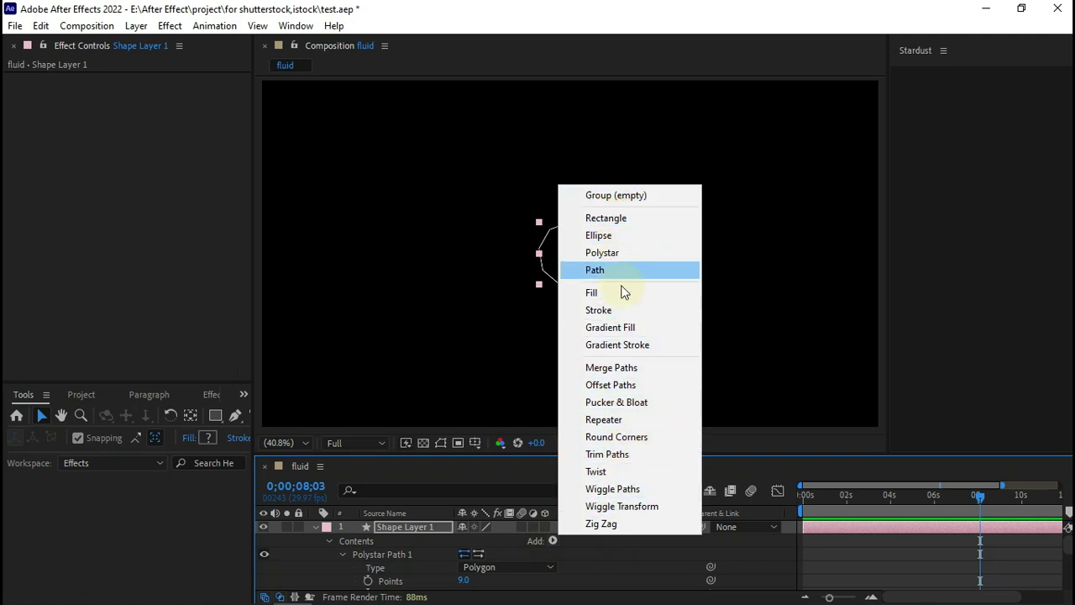
- Add Repeater 1 to the shape layer with 200 copies
{"action": "left_click", "coordinate": [619, 419]}
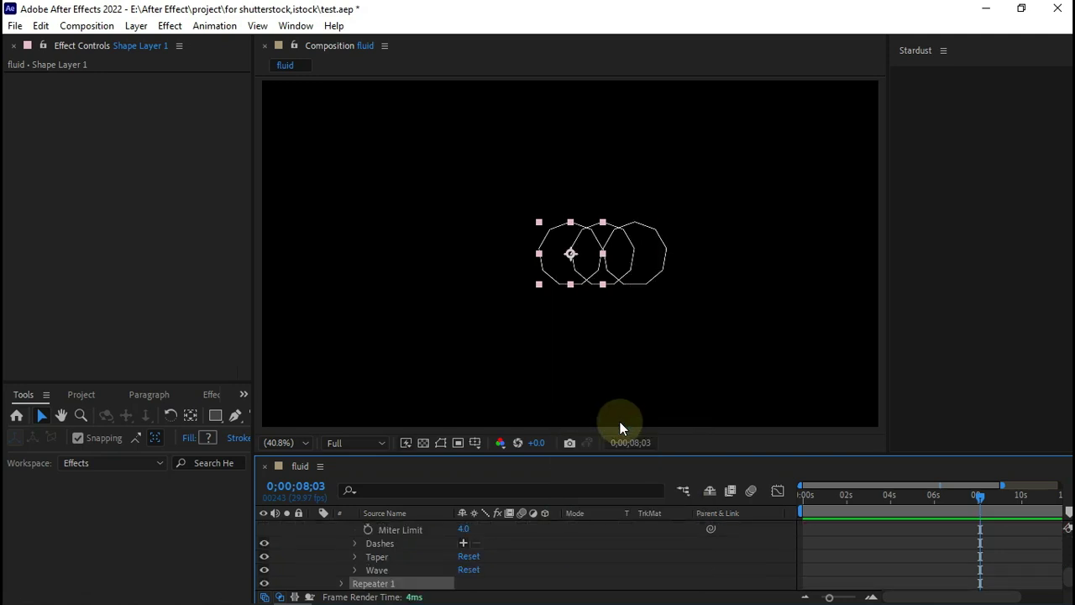
{"action": "scroll", "coordinate": [382, 552], "scroll_direction": "down", "scroll_amount": 1}
{"action": "left_click", "coordinate": [340, 572]}
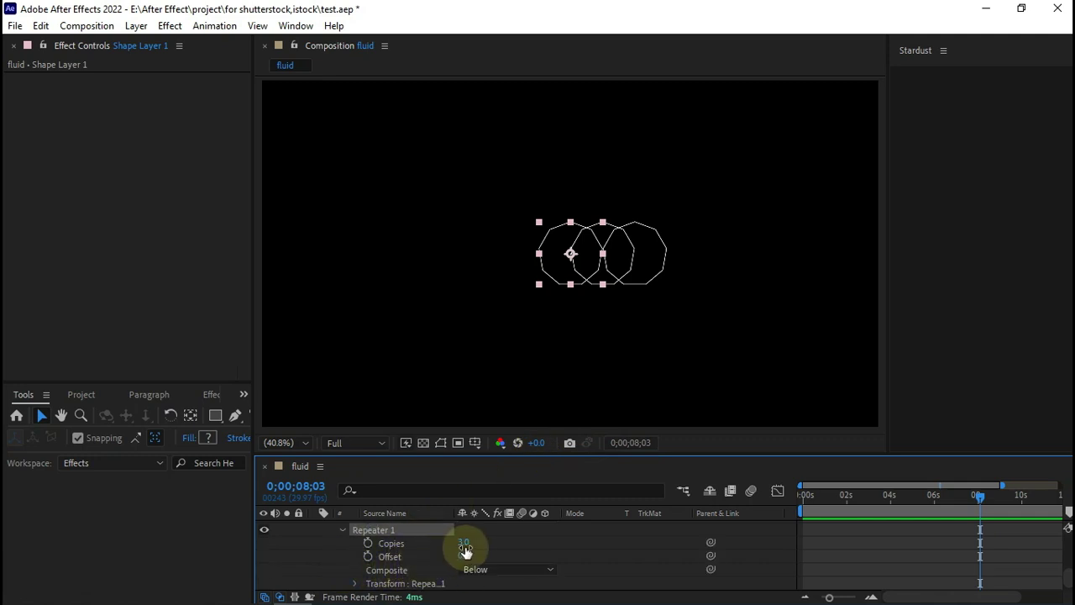
{"action": "left_click", "coordinate": [464, 544]}
{"action": "type", "text": "200"}
{"action": "key", "text": "Return"}
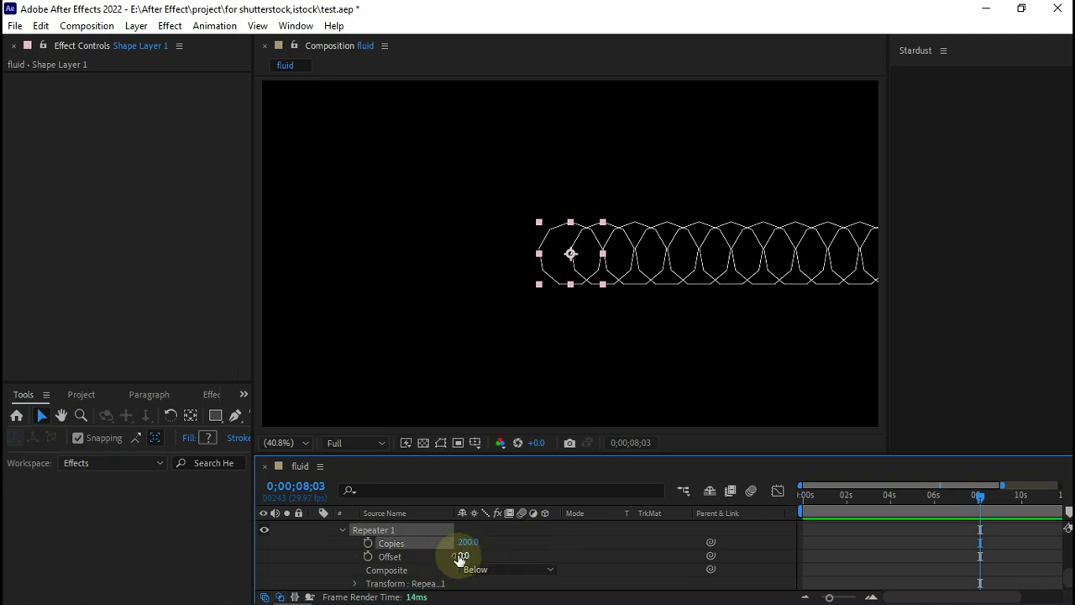
- Set the repeater Offset to -60 and return the time indicator to the start
{"action": "left_click_drag", "start_coordinate": [460, 555], "coordinate": [449, 561]}
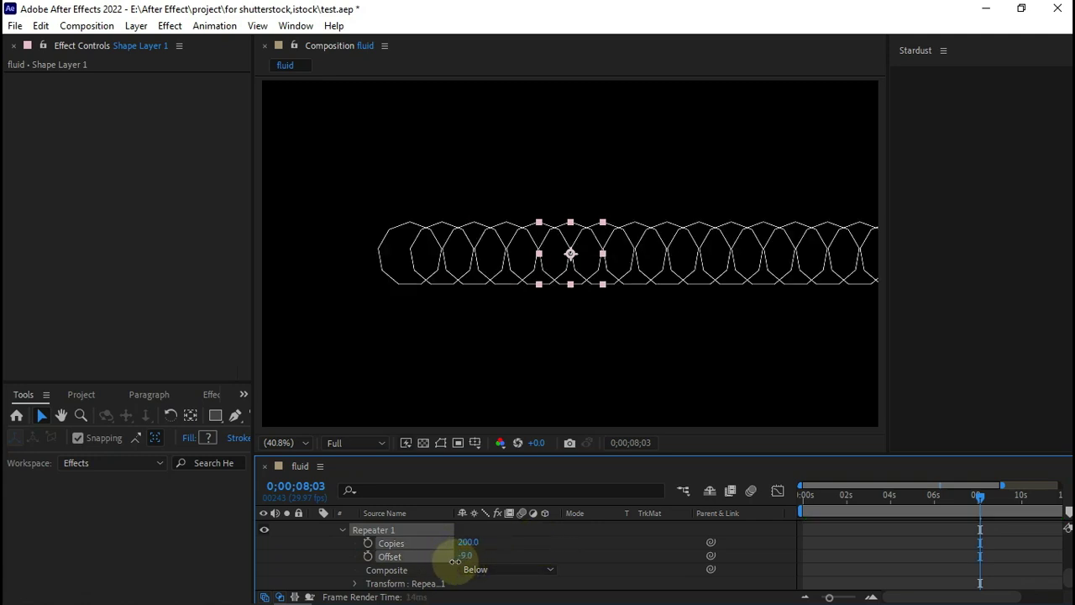
{"action": "left_click", "coordinate": [467, 557]}
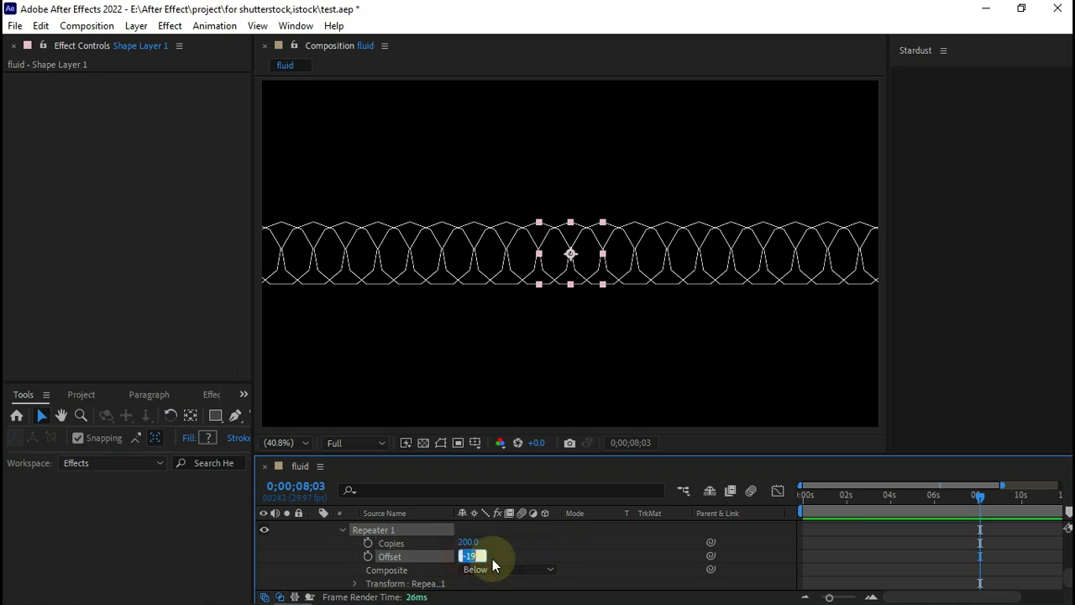
{"action": "type", "text": "-200"}
{"action": "left_click", "coordinate": [493, 561]}
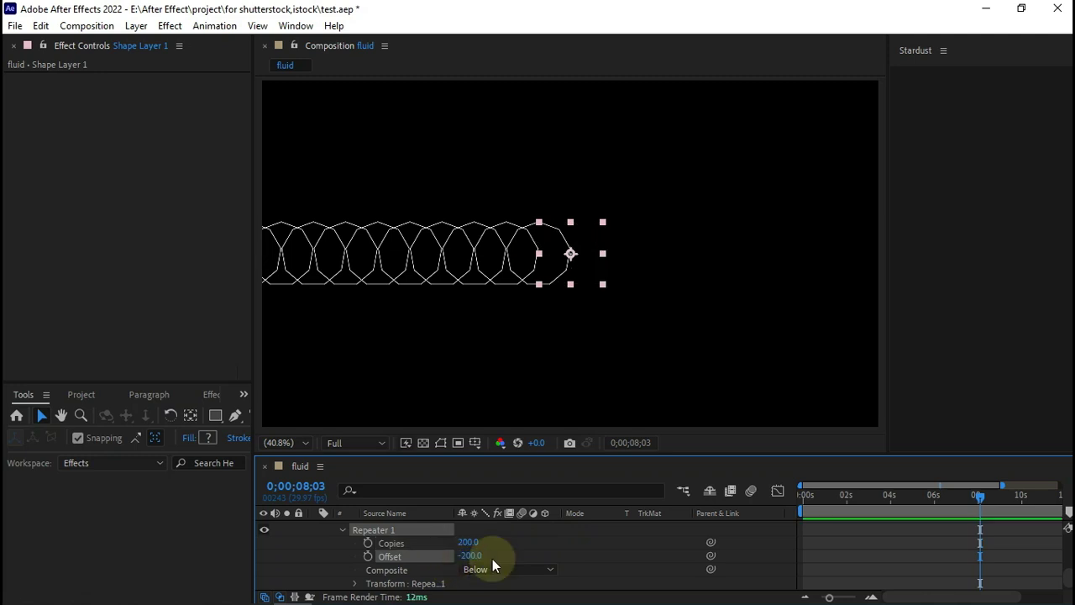
{"action": "left_click", "coordinate": [472, 558]}
{"action": "type", "text": "-6"}
{"action": "type", "text": "0"}
{"action": "left_click", "coordinate": [483, 566]}
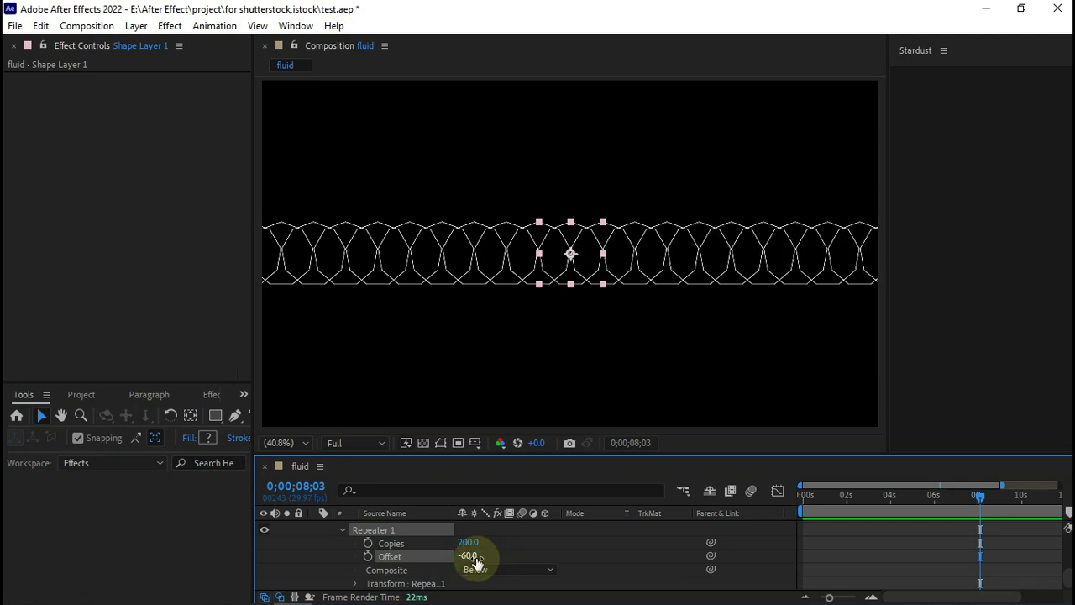
{"action": "left_click_drag", "start_coordinate": [840, 494], "coordinate": [803, 494]}
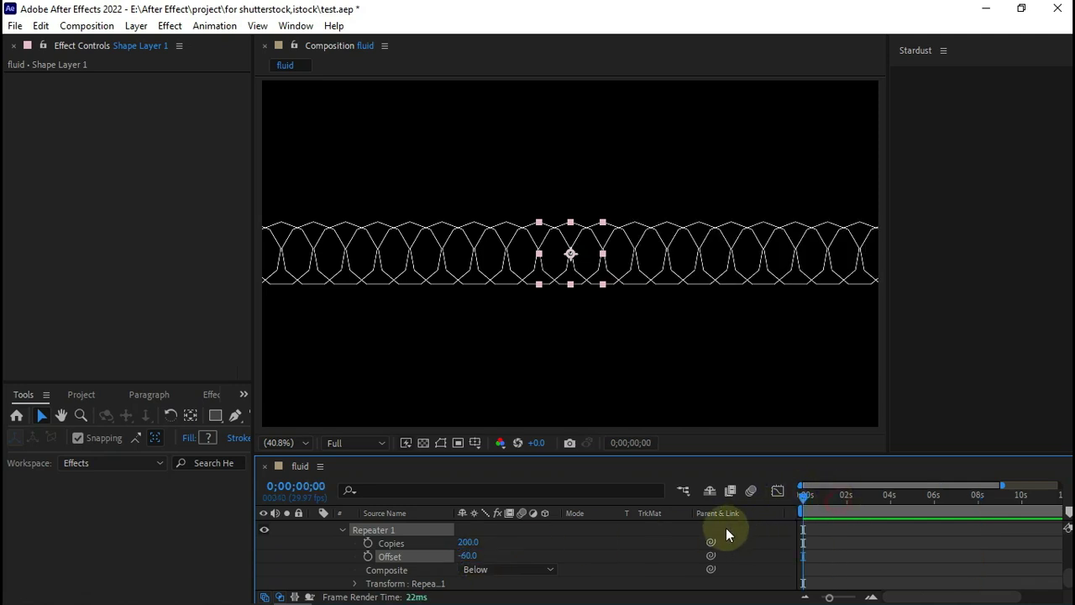
- Keyframe the repeater Offset at the comp's start and end, then preview the slide
{"action": "left_click", "coordinate": [368, 556]}
{"action": "left_click_drag", "start_coordinate": [807, 495], "coordinate": [1057, 495]}
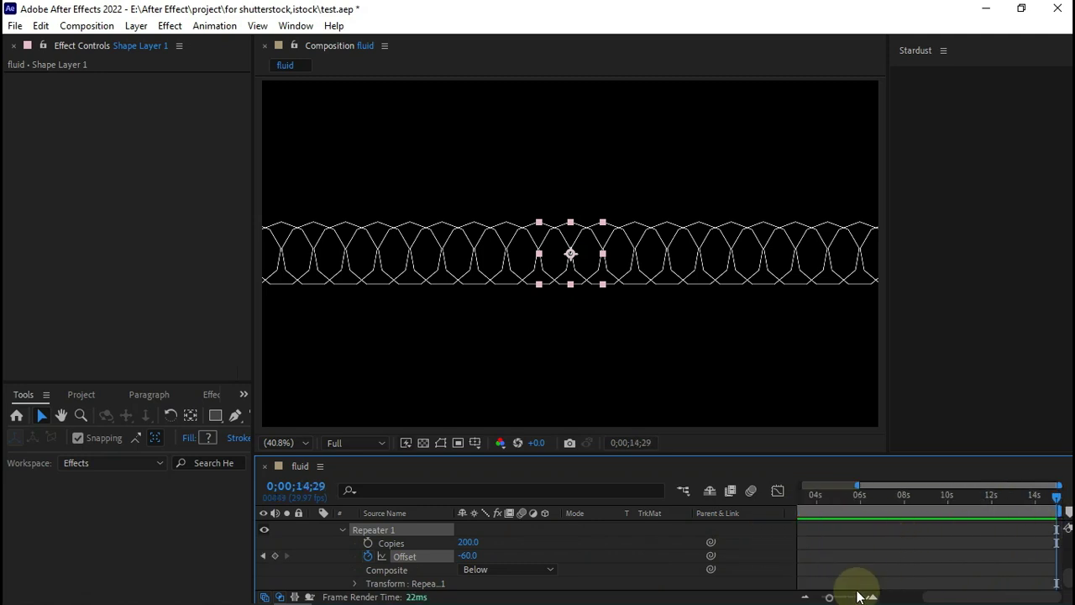
{"action": "left_click_drag", "start_coordinate": [829, 597], "coordinate": [794, 595]}
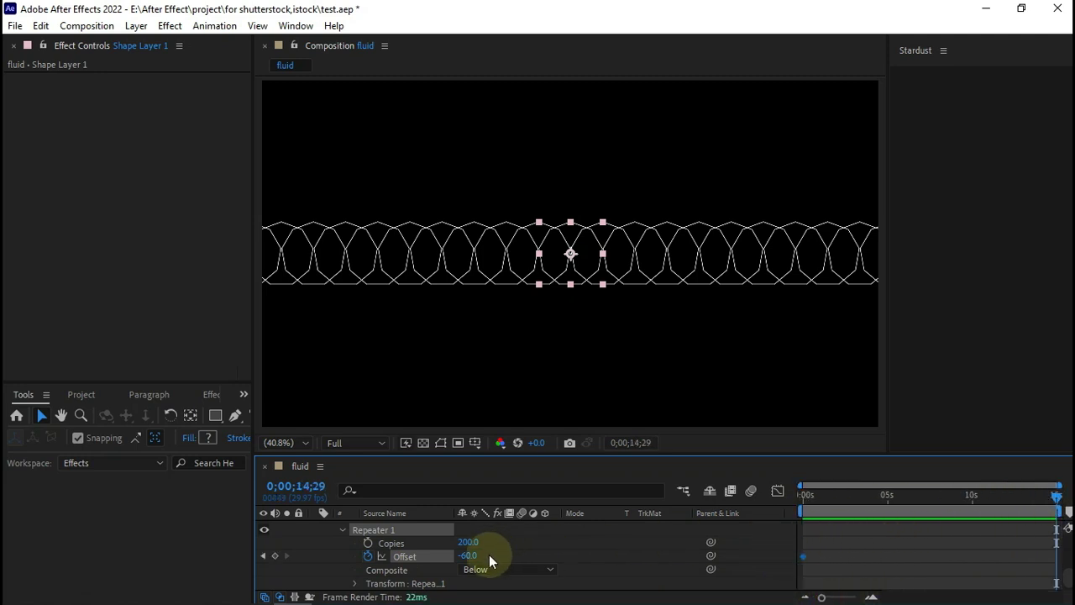
{"action": "type", "text": "-45"}
{"action": "key", "text": "Return"}
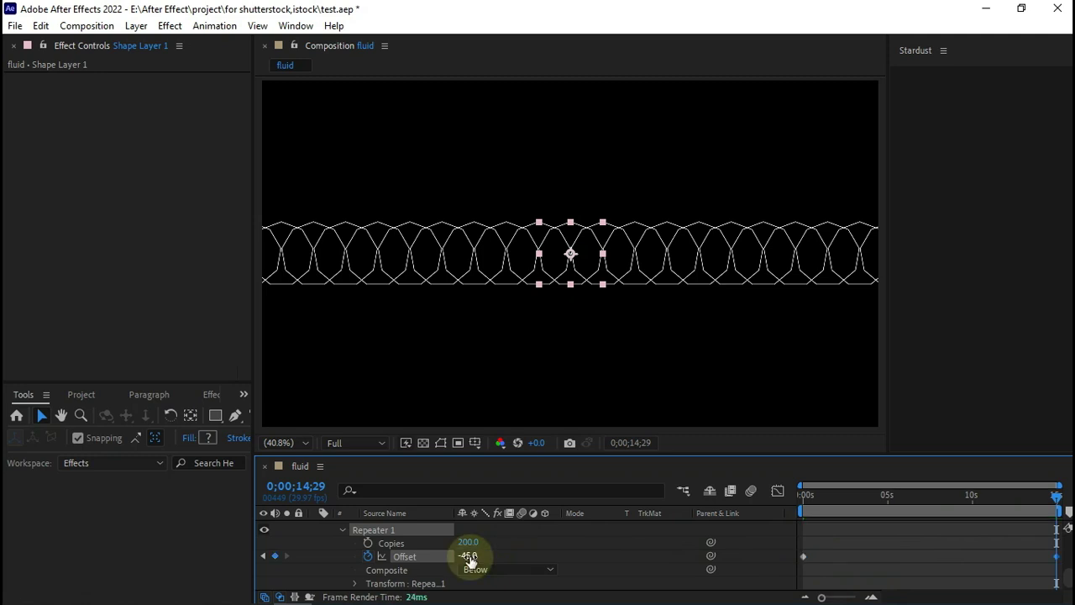
{"action": "left_click", "coordinate": [868, 495]}
{"action": "left_click_drag", "start_coordinate": [868, 493], "coordinate": [770, 515]}
{"action": "key", "text": "space"}
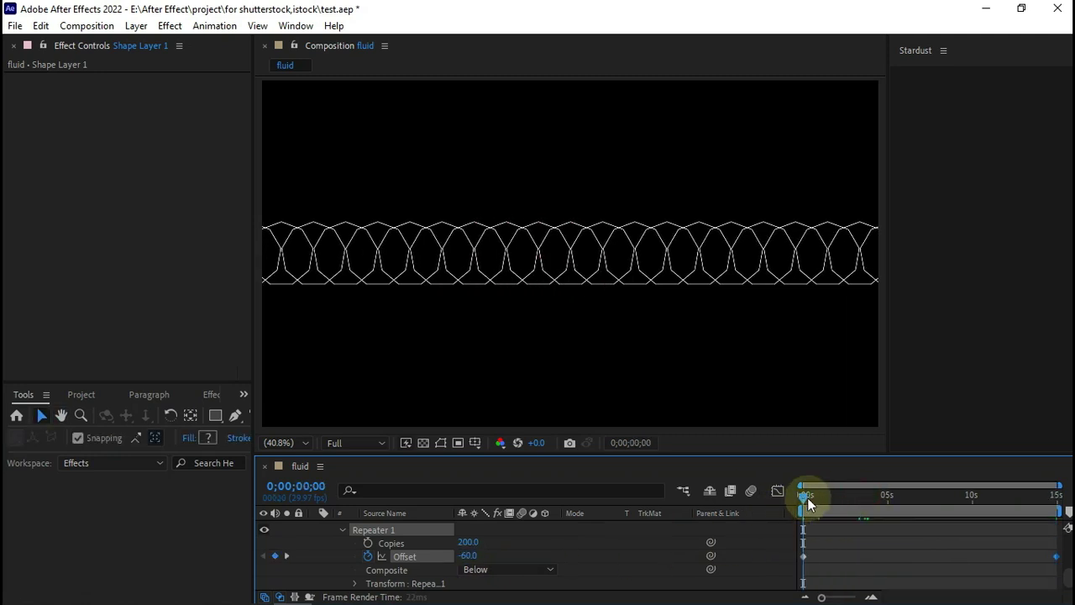
{"action": "left_click", "coordinate": [941, 497]}
{"action": "left_click_drag", "start_coordinate": [941, 500], "coordinate": [805, 526]}
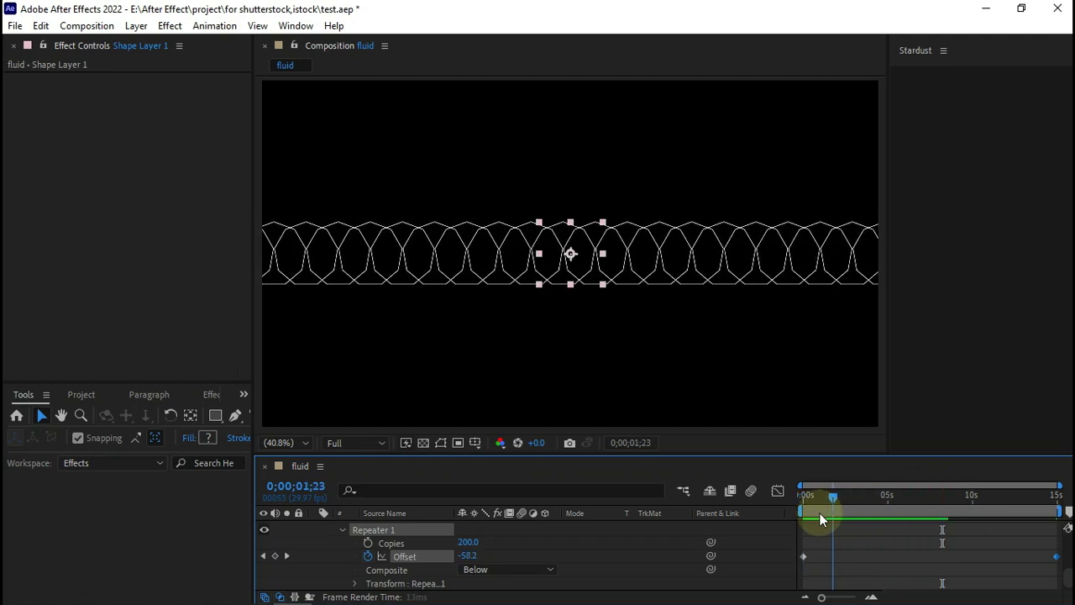
{"action": "key", "text": "space"}
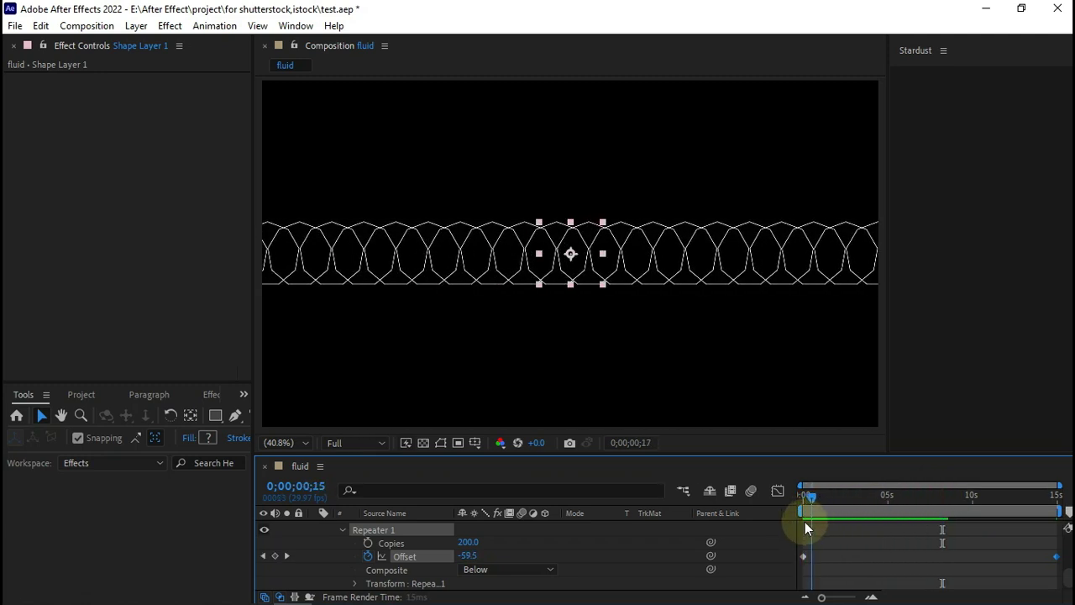
{"action": "key", "text": "space"}
- Set the Offset keyframes to -45 on the first frame and -60 on the last
{"action": "key", "text": "Home"}
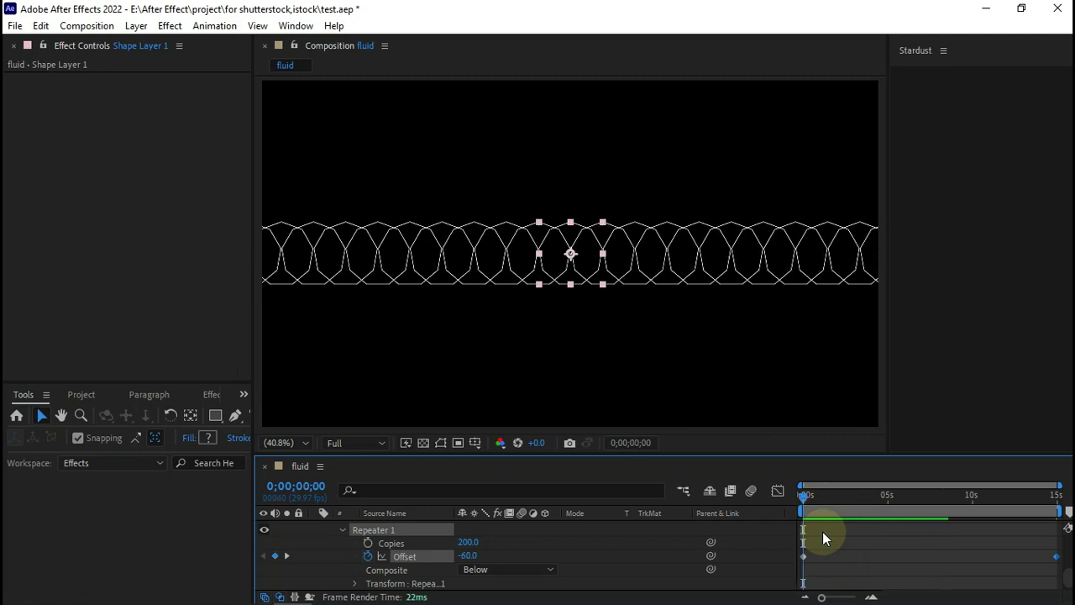
{"action": "left_click", "coordinate": [468, 556]}
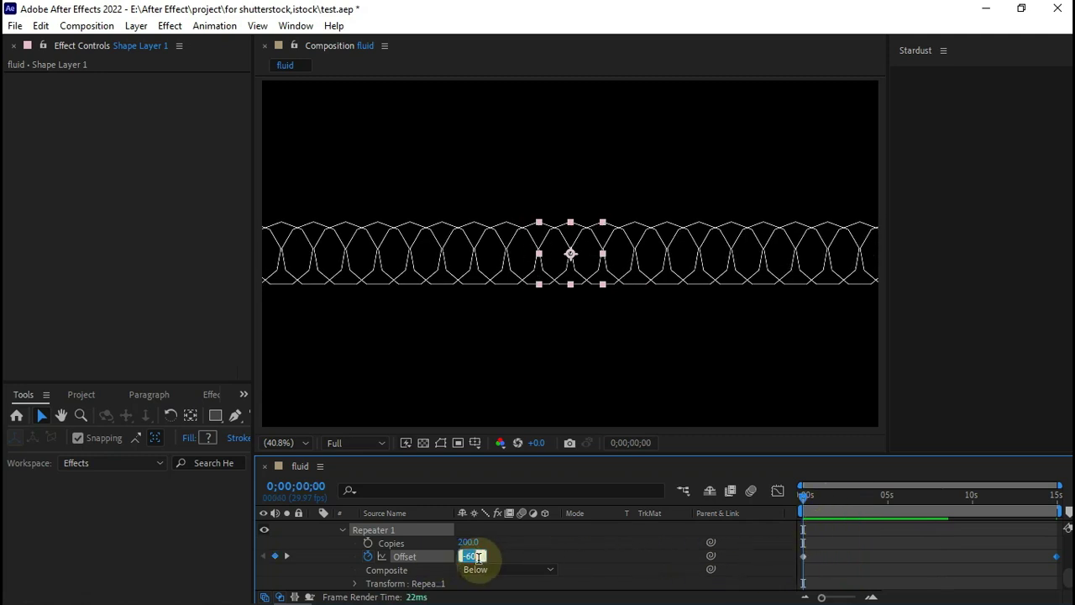
{"action": "type", "text": "-45"}
{"action": "key", "text": "Return"}
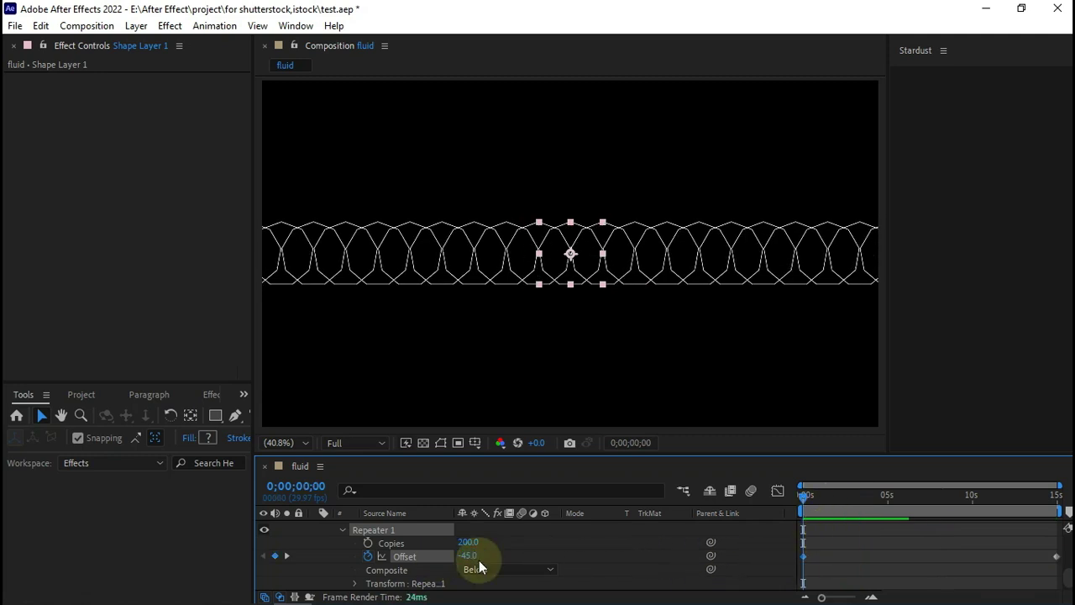
{"action": "key", "text": "End"}
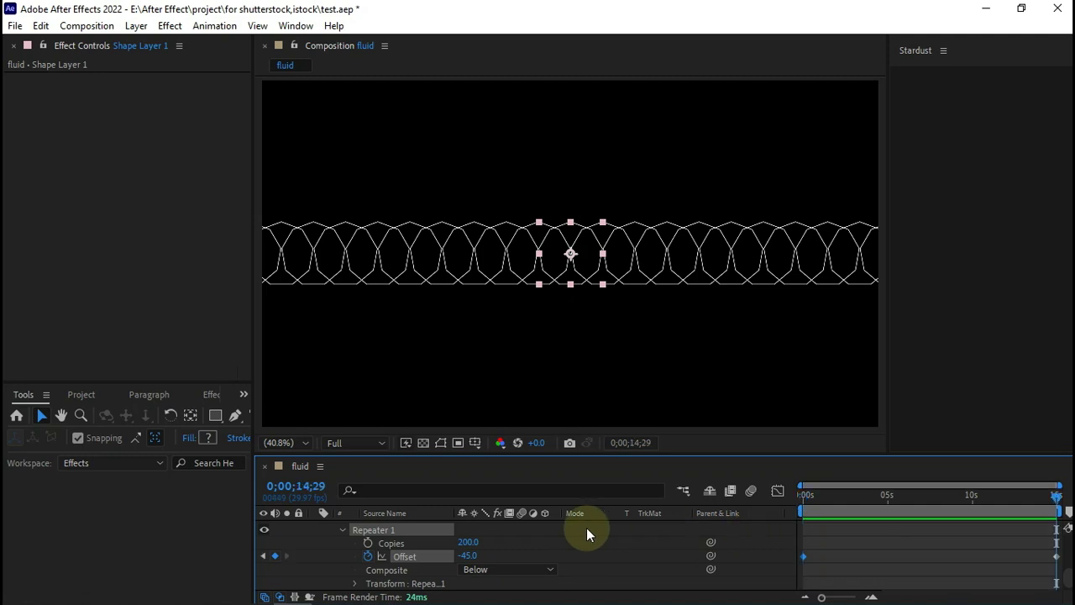
{"action": "left_click", "coordinate": [468, 555]}
{"action": "type", "text": "-60"}
{"action": "key", "text": "Return"}
- Preview the sliding polygons and keep the repeater Composite order at Below
{"action": "key", "text": "space"}
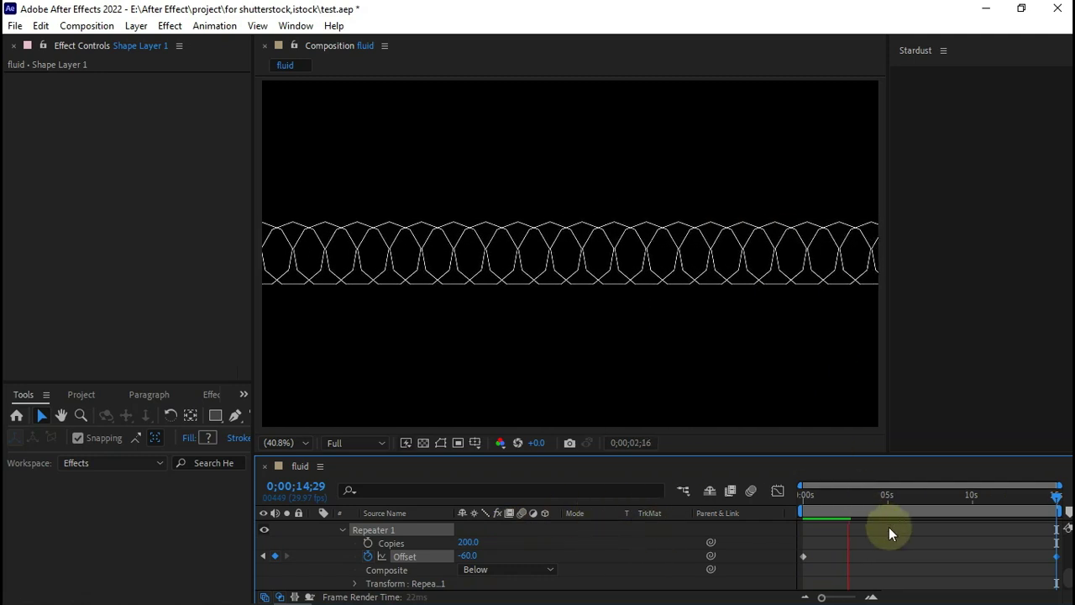
{"action": "left_click_drag", "start_coordinate": [860, 508], "coordinate": [843, 504]}
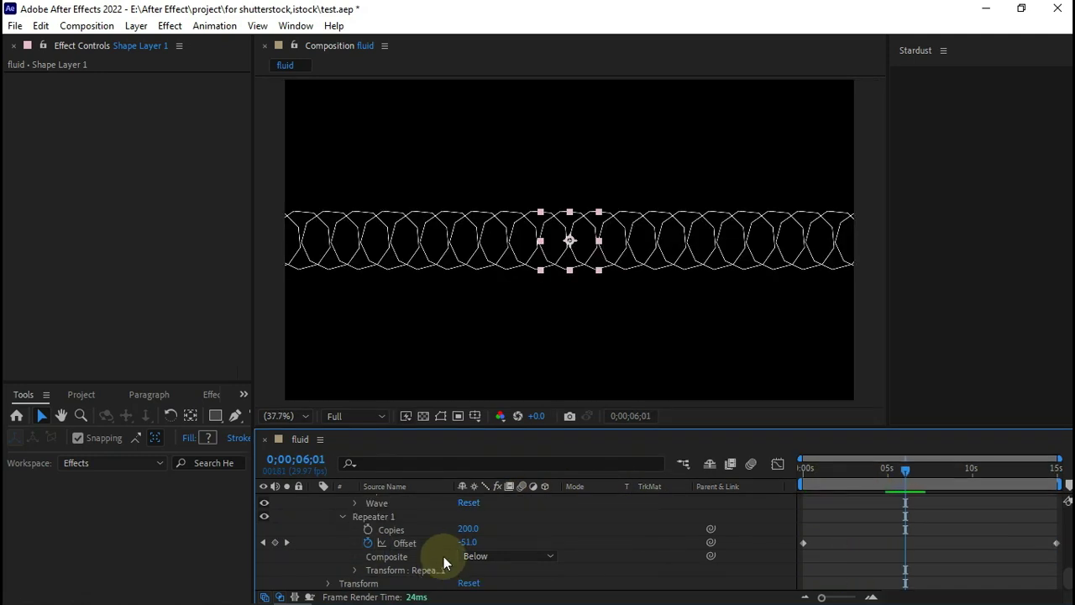
{"action": "left_click", "coordinate": [504, 556]}
{"action": "left_click", "coordinate": [529, 557]}
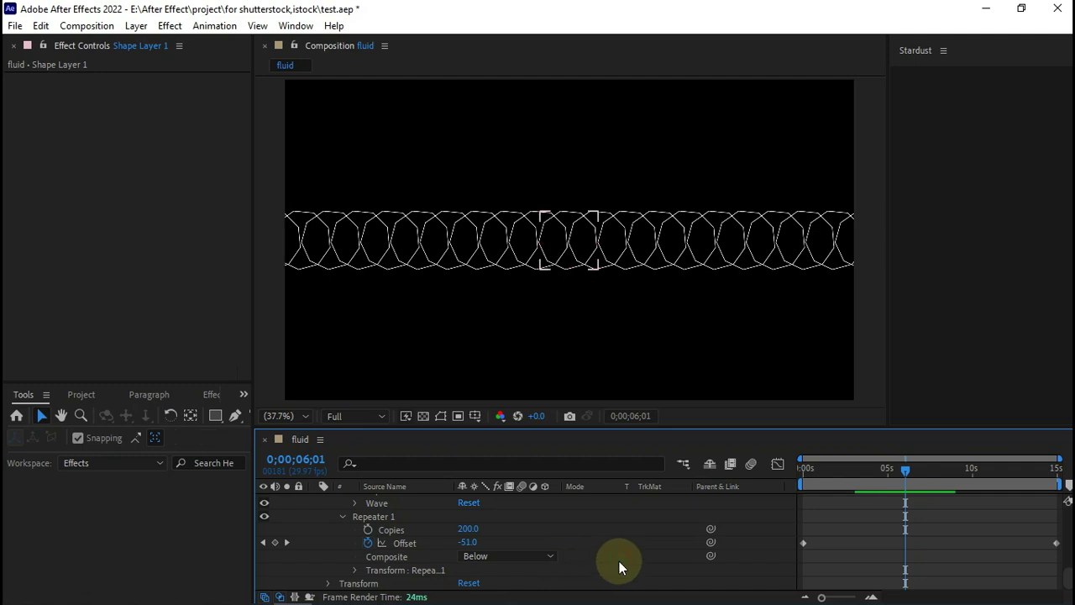
- Set the repeater transform Position to 0, Scale to 95% and Rotation to 20°
{"action": "left_click", "coordinate": [354, 570]}
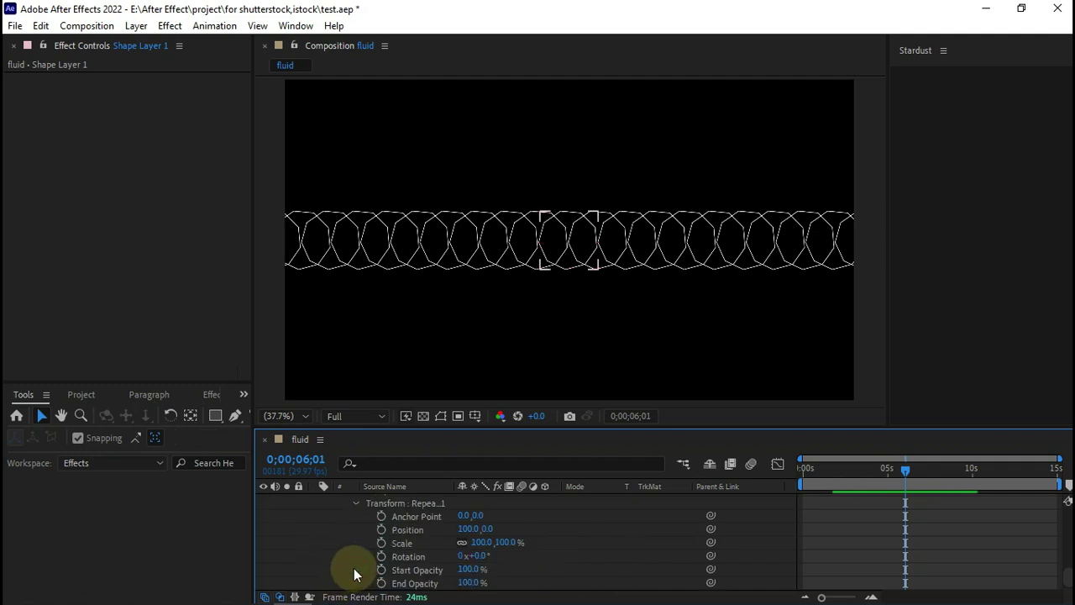
{"action": "left_click", "coordinate": [463, 528]}
{"action": "type", "text": "0"}
{"action": "key", "text": "Tab"}
{"action": "key", "text": "Tab"}
{"action": "type", "text": "95"}
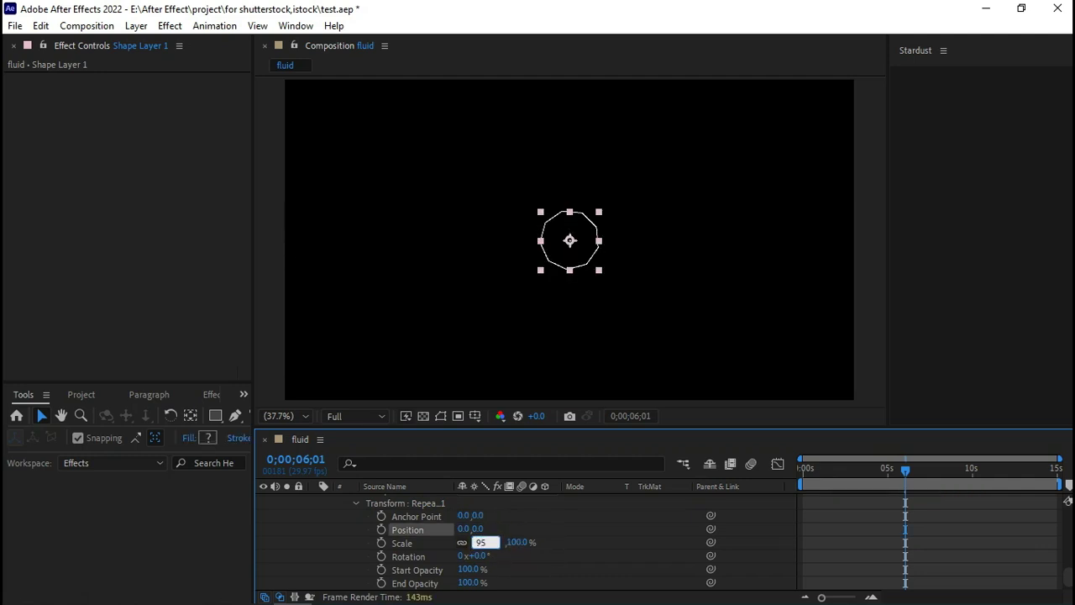
{"action": "key", "text": "Tab"}
{"action": "type", "text": "9"}
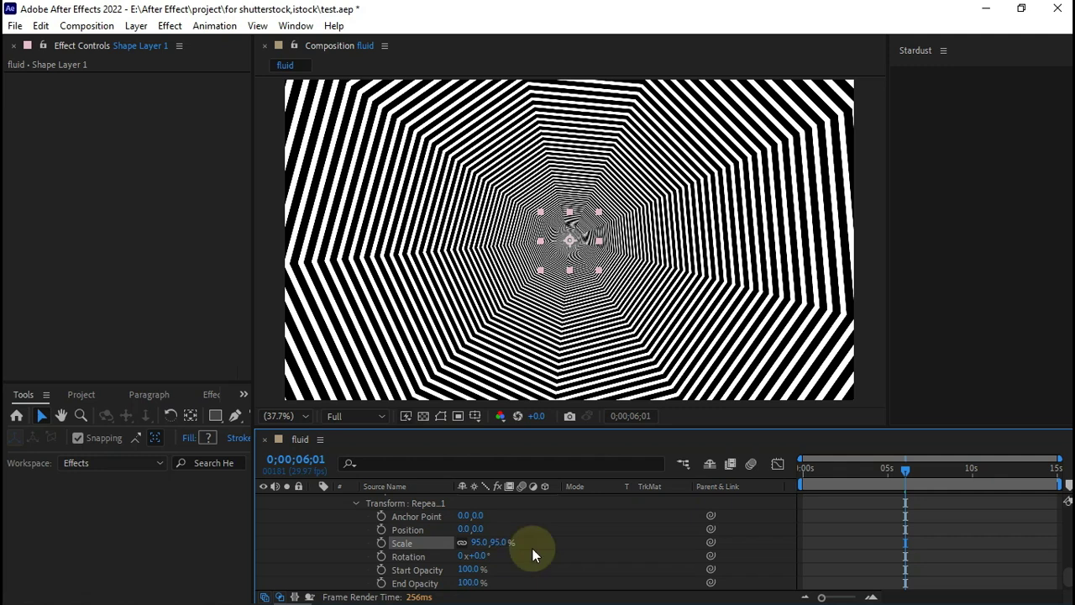
{"action": "left_click", "coordinate": [493, 556]}
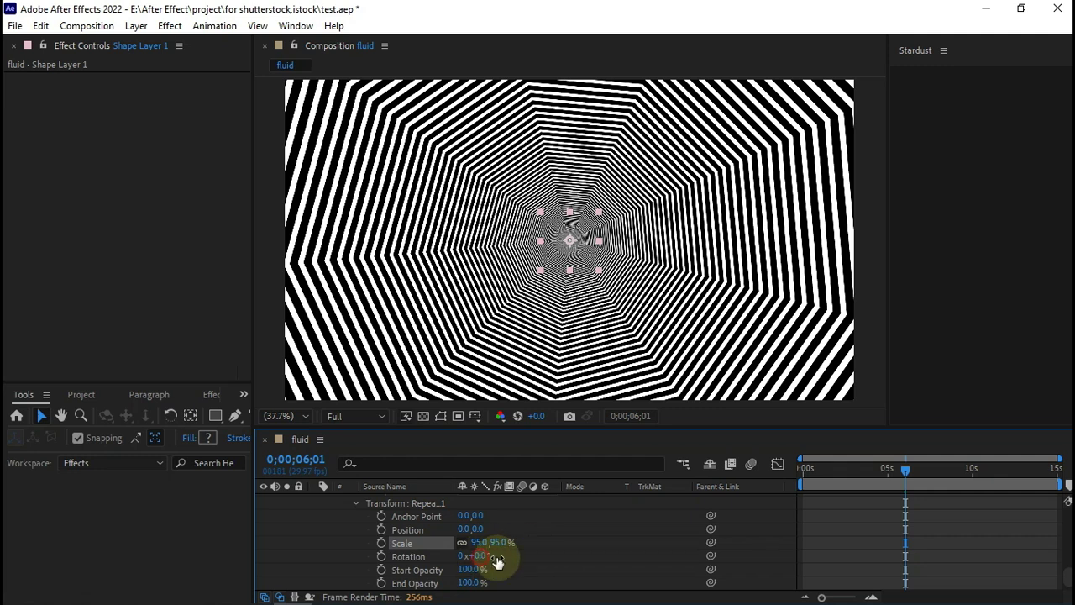
{"action": "type", "text": "20"}
{"action": "key", "text": "Return"}
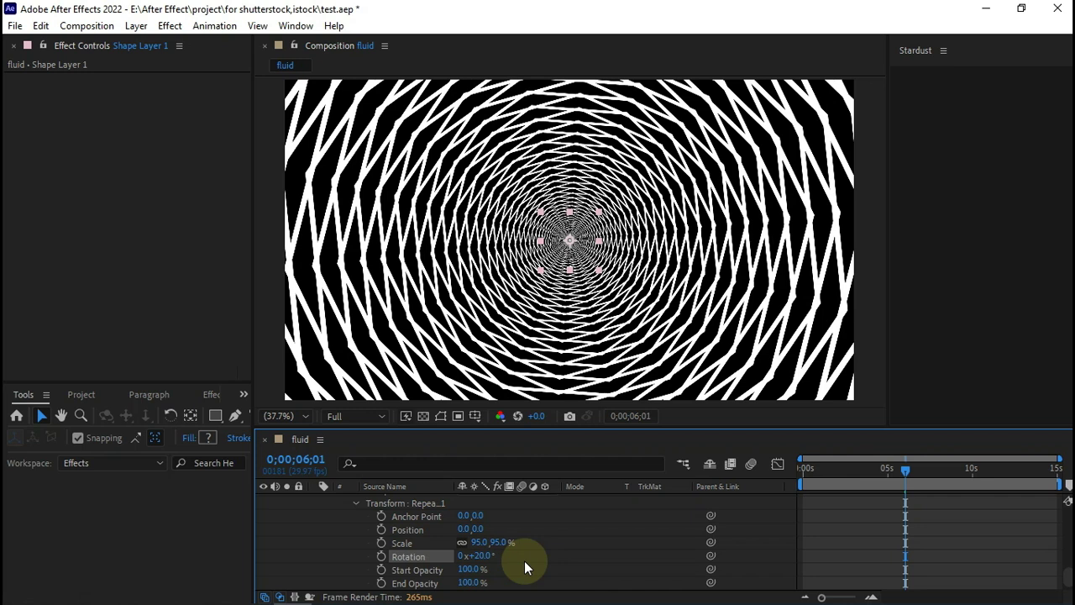
- Set the repeater transform Anchor Point X to 255.5
{"action": "left_click", "coordinate": [465, 516]}
{"action": "type", "text": "255"}
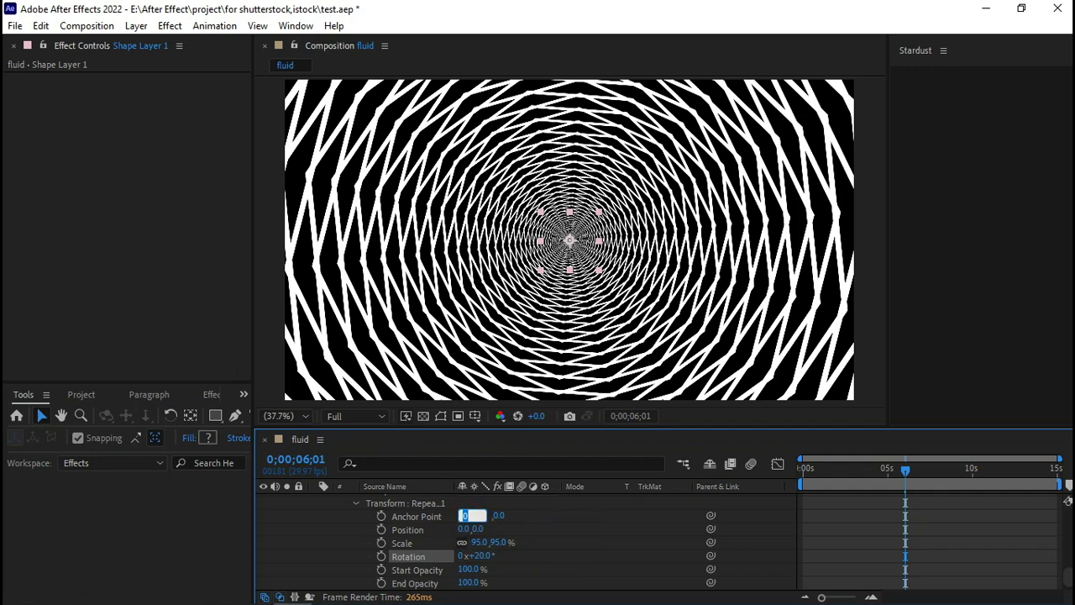
{"action": "key", "text": "Return"}
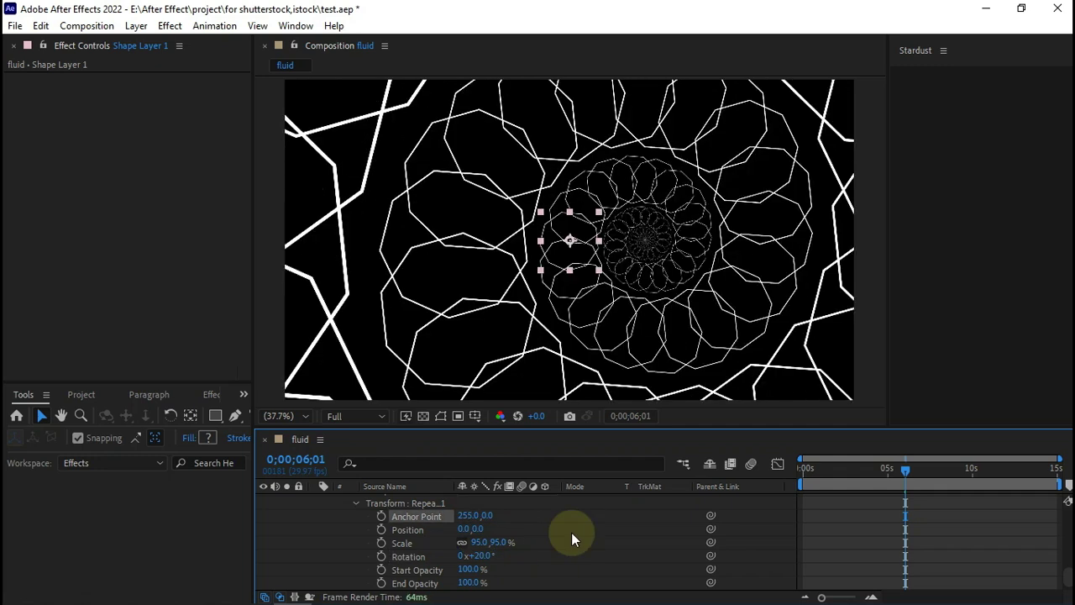
{"action": "left_click", "coordinate": [468, 515]}
{"action": "type", "text": "2"}
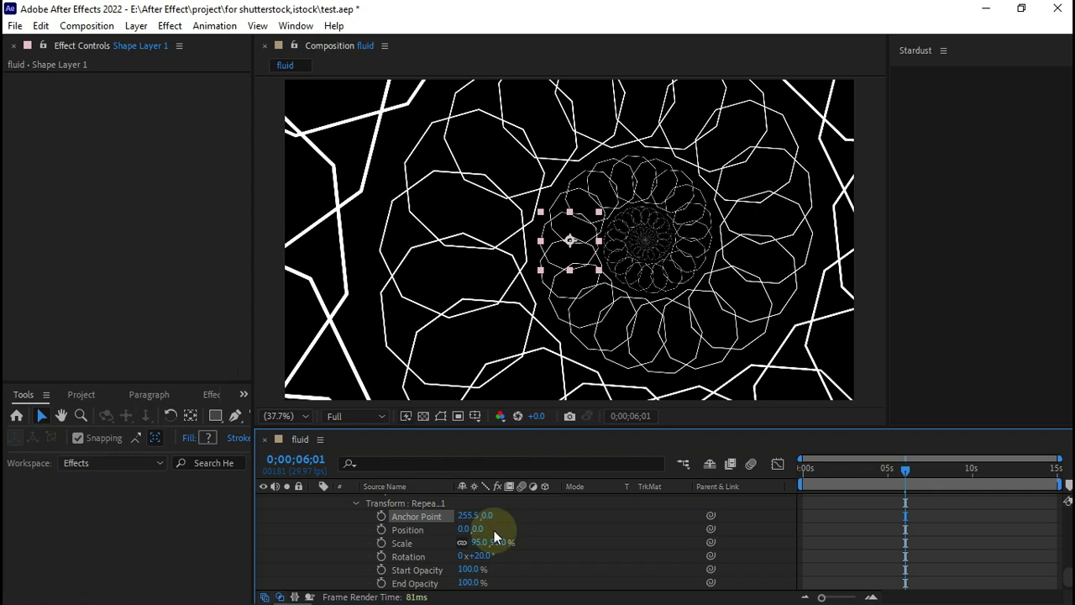
- Set the repeater End Opacity to 0% so copies fade, then preview the tunnel
{"action": "left_click", "coordinate": [473, 583]}
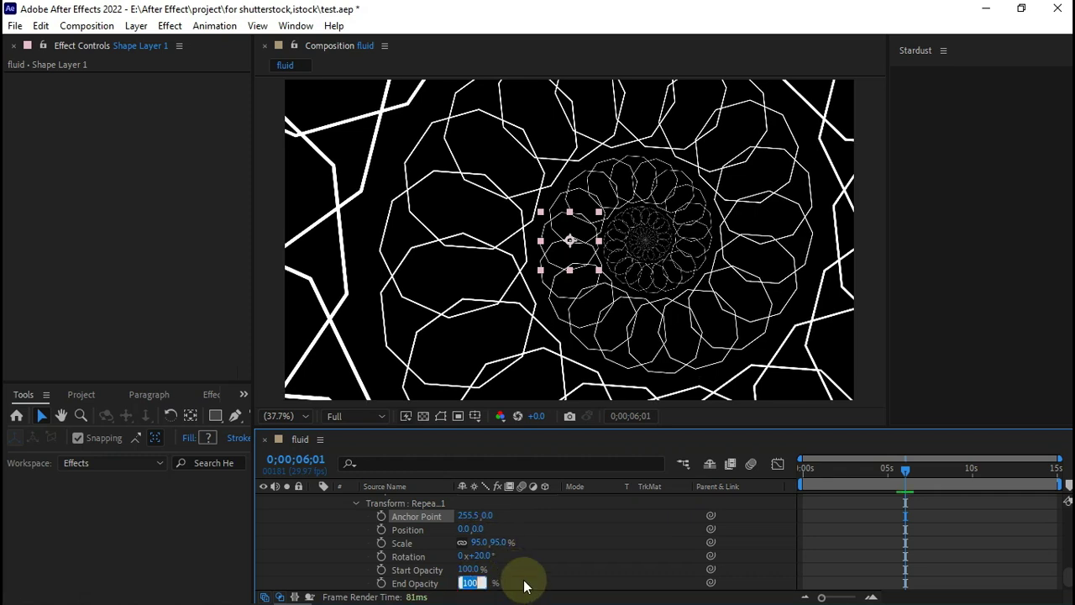
{"action": "type", "text": "0"}
{"action": "key", "text": "Return"}
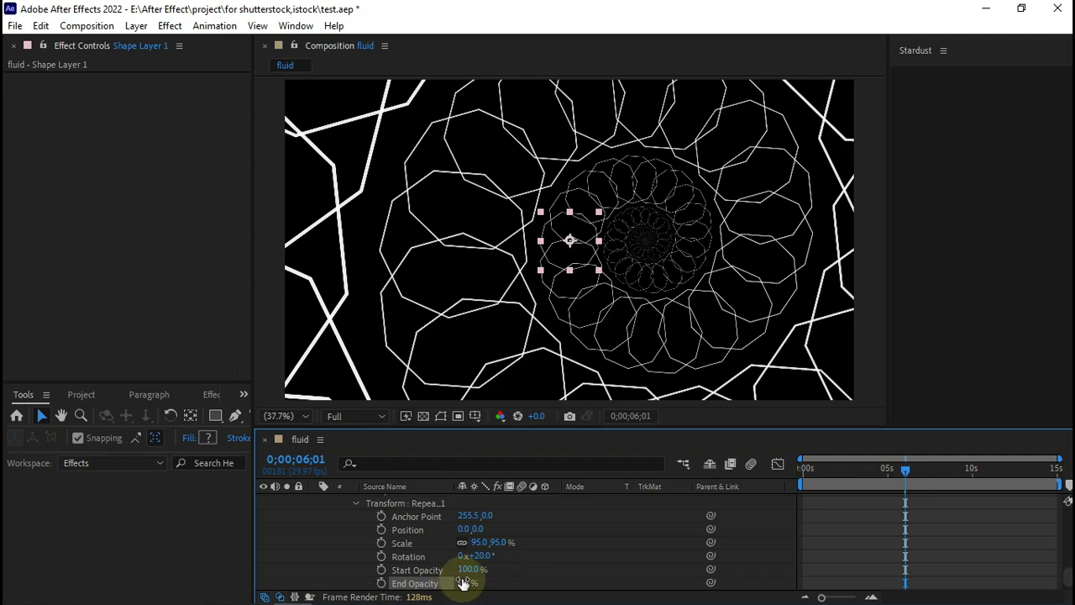
{"action": "left_click_drag", "start_coordinate": [467, 582], "coordinate": [547, 581]}
{"action": "key", "text": "ctrl+z"}
{"action": "mouse_move", "coordinate": [476, 570]}
{"action": "left_mouse_down"}
{"action": "mouse_move", "coordinate": [449, 569]}
{"action": "mouse_move", "coordinate": [595, 572]}
{"action": "left_mouse_up"}
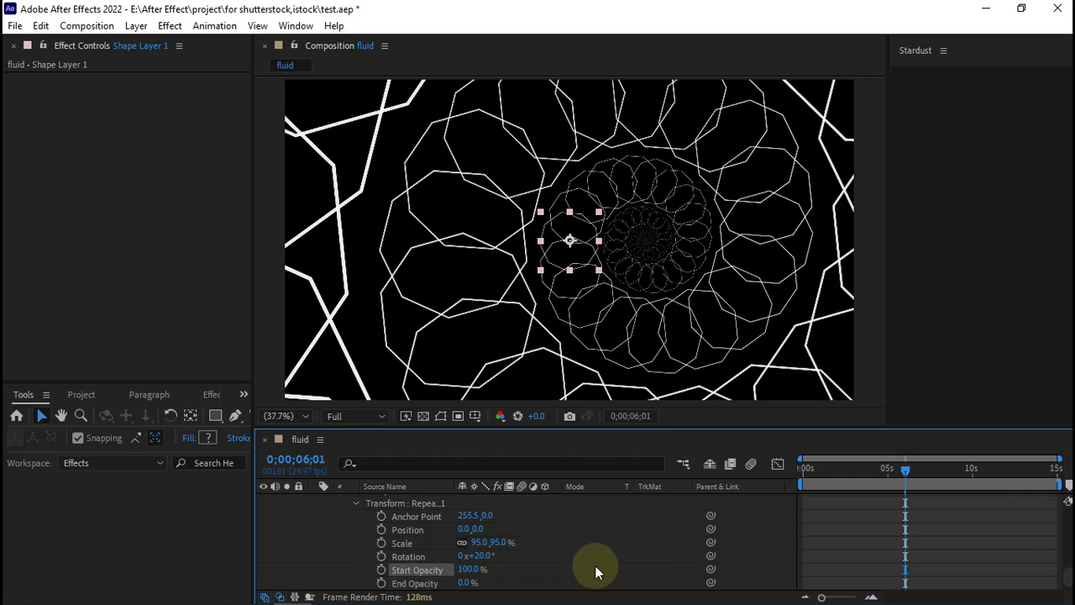
{"action": "key", "text": "space"}
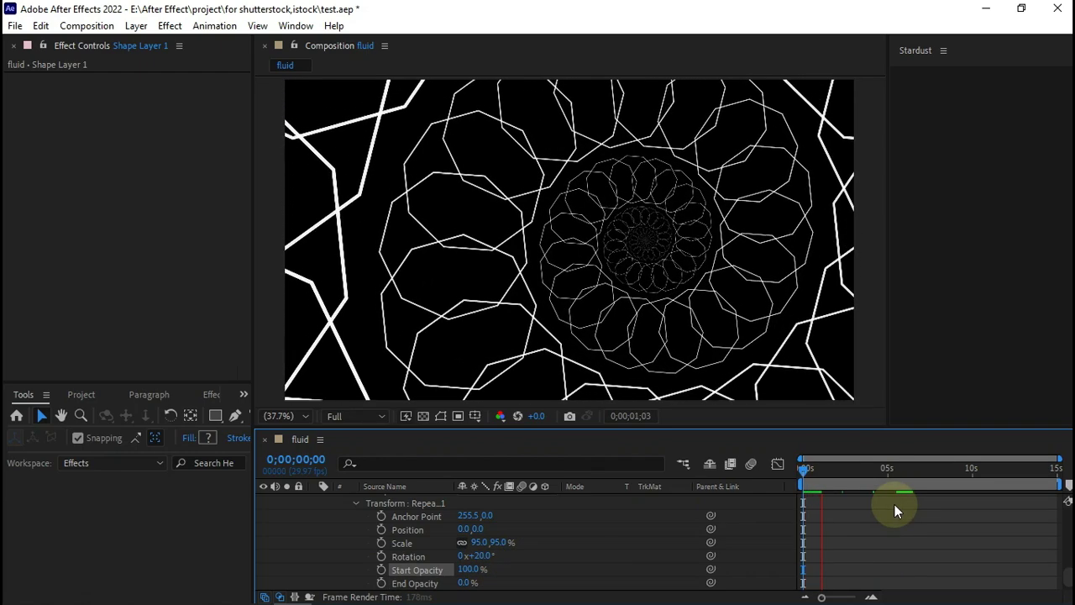
{"action": "key", "text": "space"}
{"action": "scroll", "coordinate": [470, 546], "scroll_direction": "up", "scroll_amount": 5}
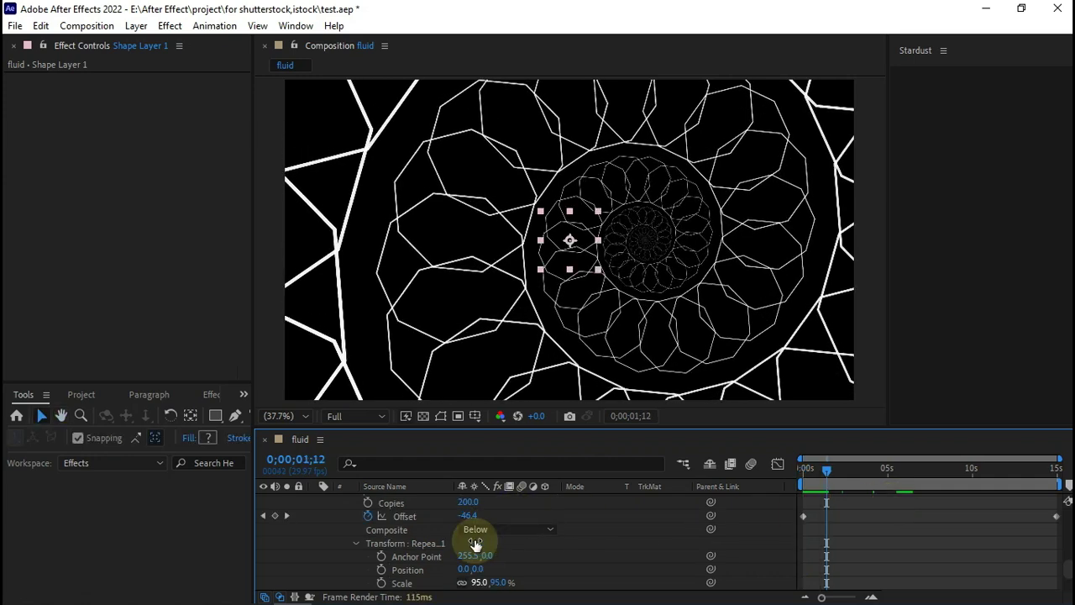
- Change the polystar to 12 points and preview the tunnel animation
{"action": "scroll", "coordinate": [423, 556], "scroll_direction": "up", "scroll_amount": 1}
{"action": "scroll", "coordinate": [423, 557], "scroll_direction": "up", "scroll_amount": 2}
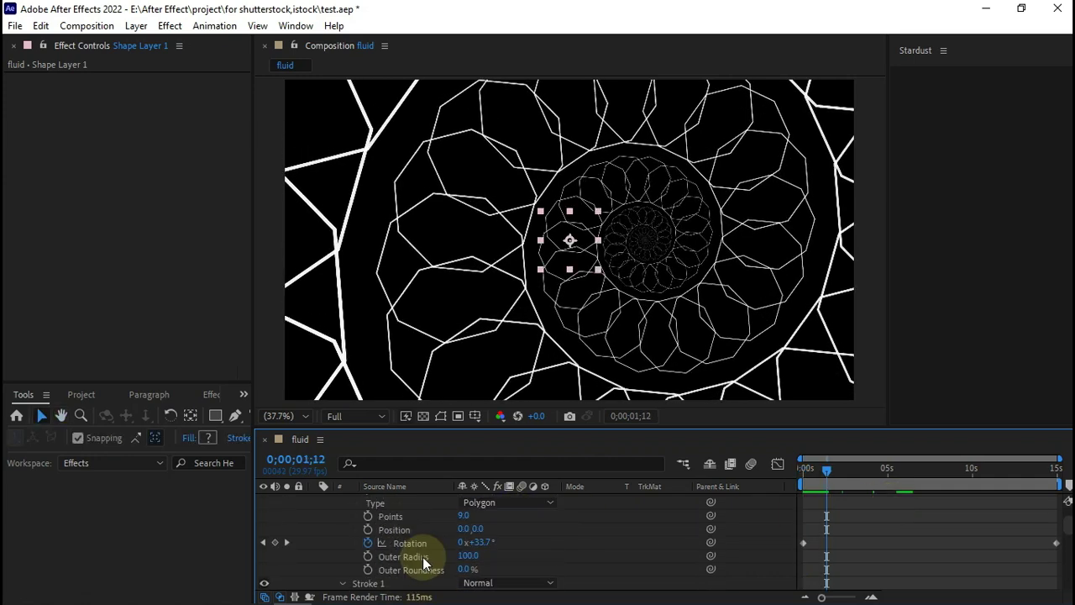
{"action": "left_click", "coordinate": [463, 517]}
{"action": "type", "text": "12"}
{"action": "key", "text": "Return"}
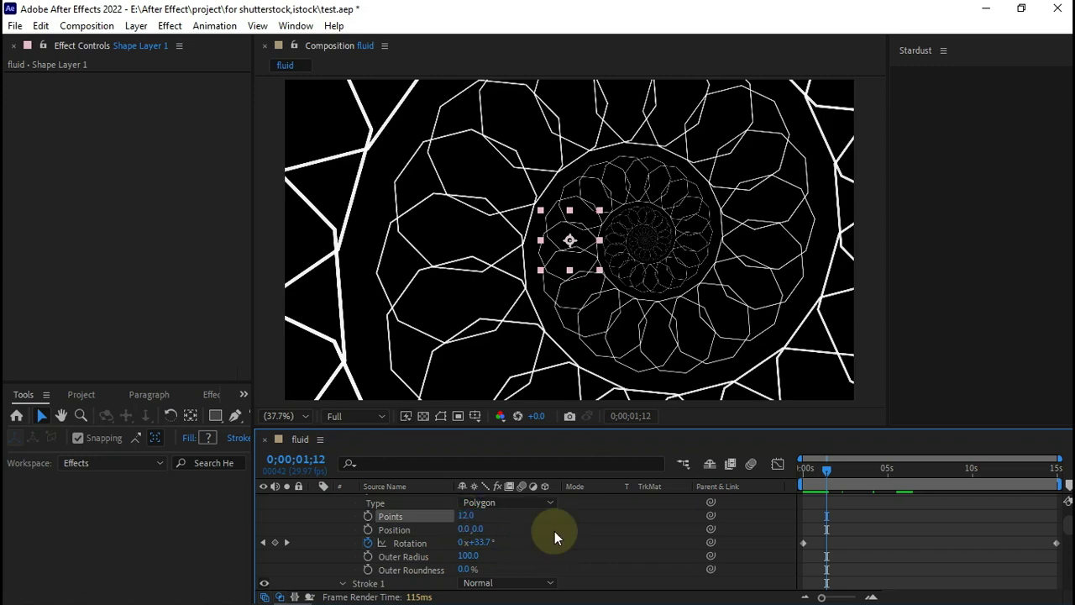
{"action": "key", "text": "space"}
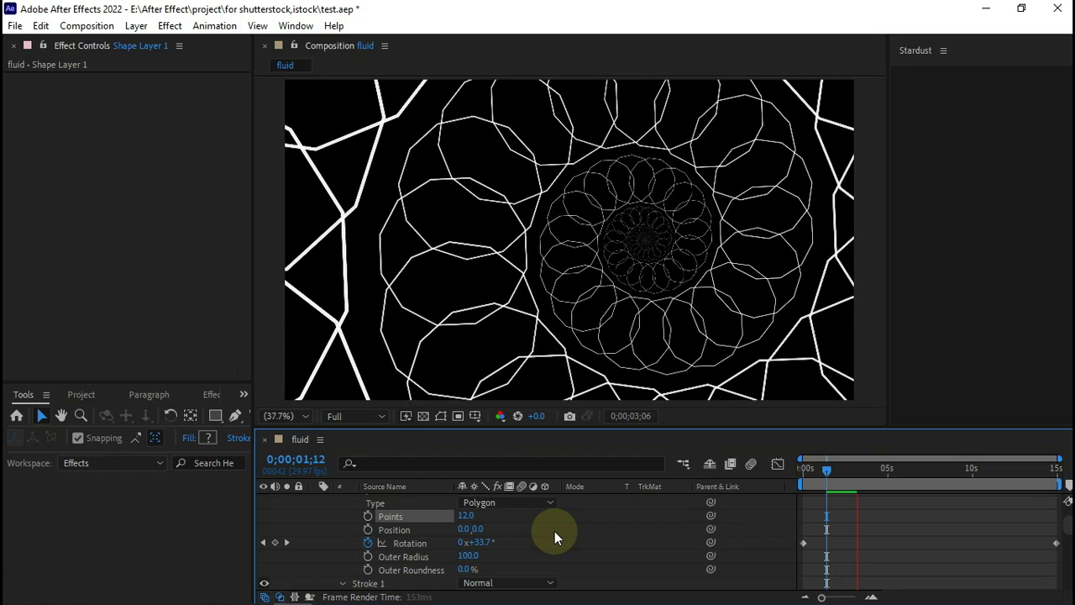
{"action": "key", "text": "space"}
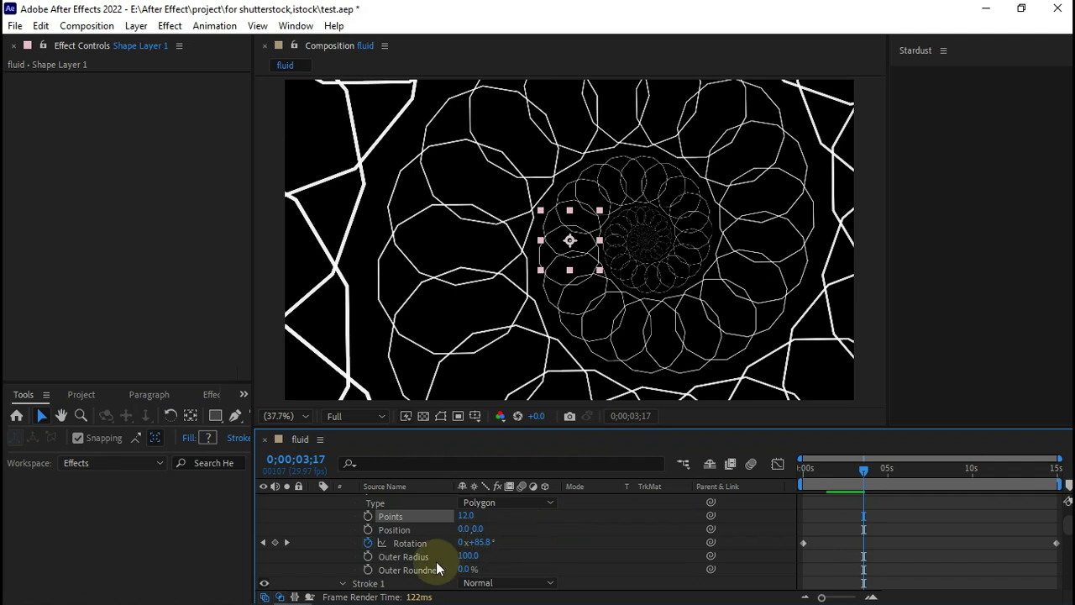
- Try 3 and 4 points, then settle on 5 points for pentagons
{"action": "left_click", "coordinate": [463, 515]}
{"action": "type", "text": "23"}
{"action": "key", "text": "Return"}
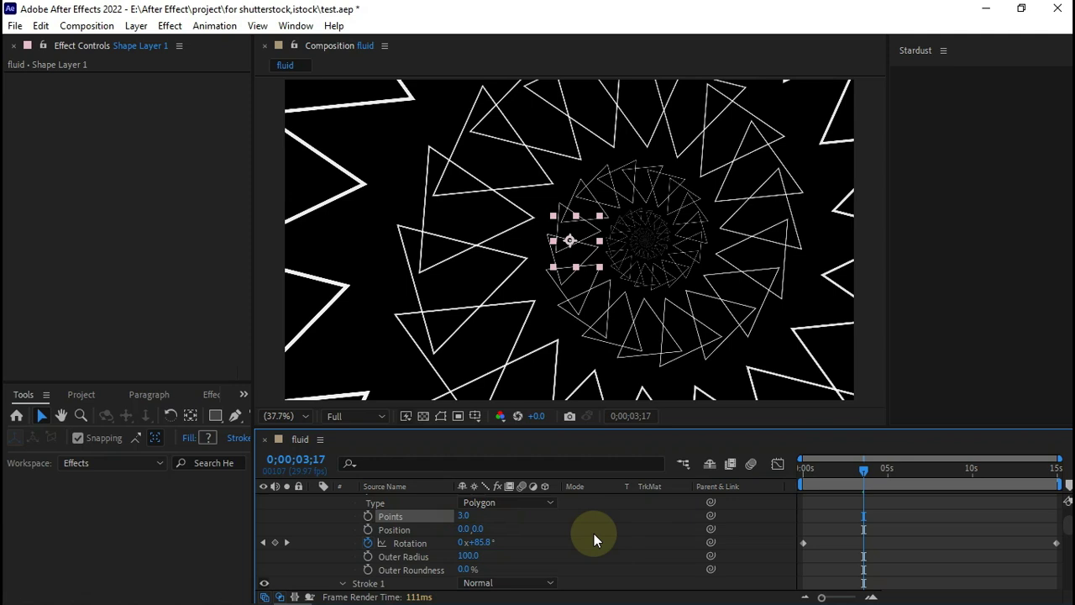
{"action": "left_click", "coordinate": [473, 517]}
{"action": "type", "text": "4"}
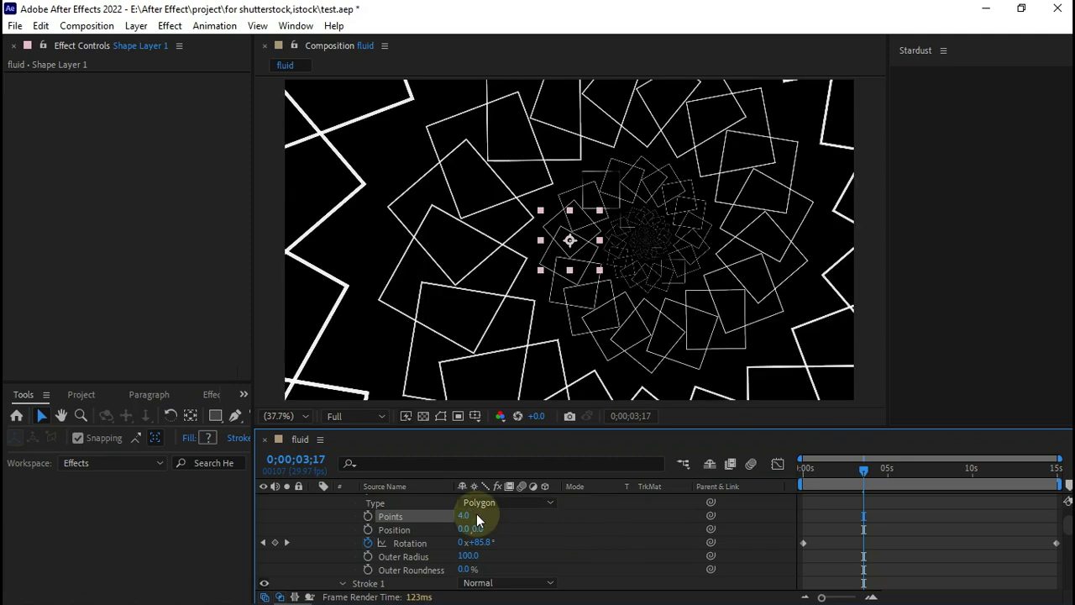
{"action": "left_click", "coordinate": [474, 515]}
{"action": "type", "text": "5"}
{"action": "key", "text": "Return"}
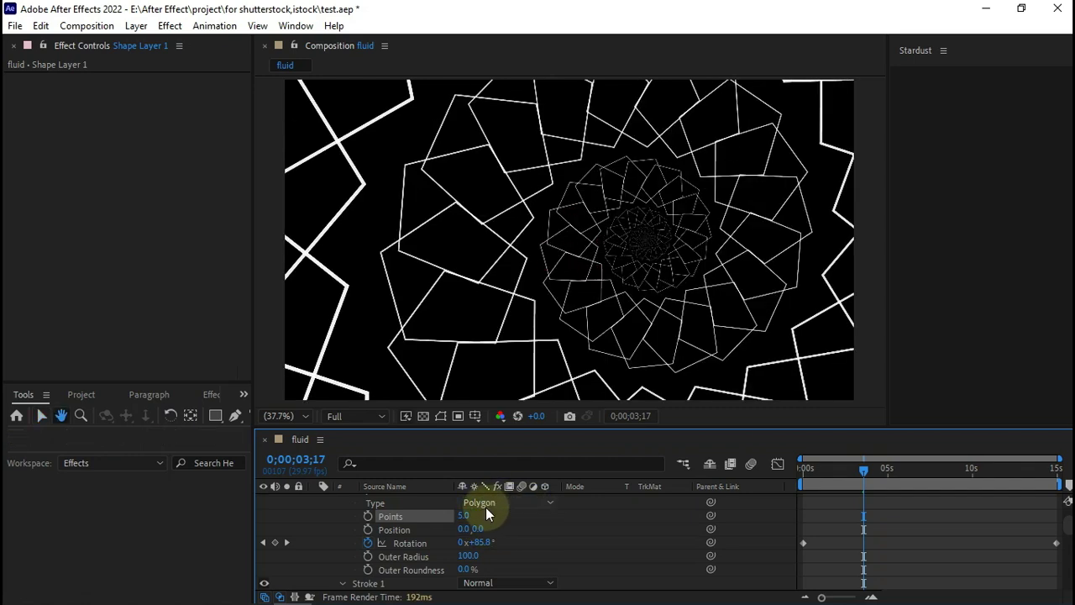
- Preview the pentagon tunnel and save the project as test.aep
{"action": "key", "text": "space"}
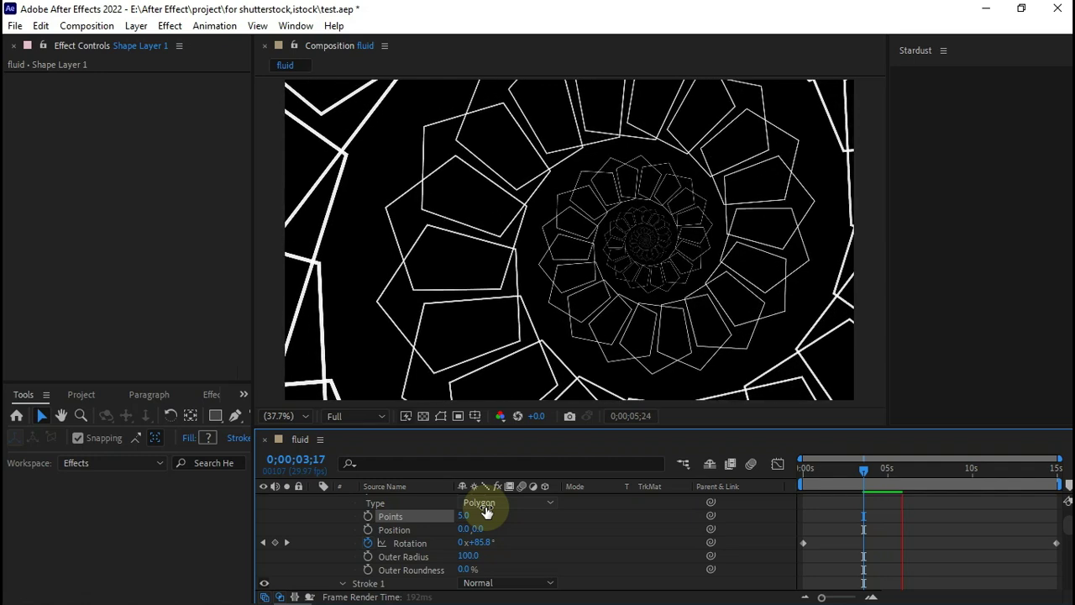
{"action": "key", "text": "space"}
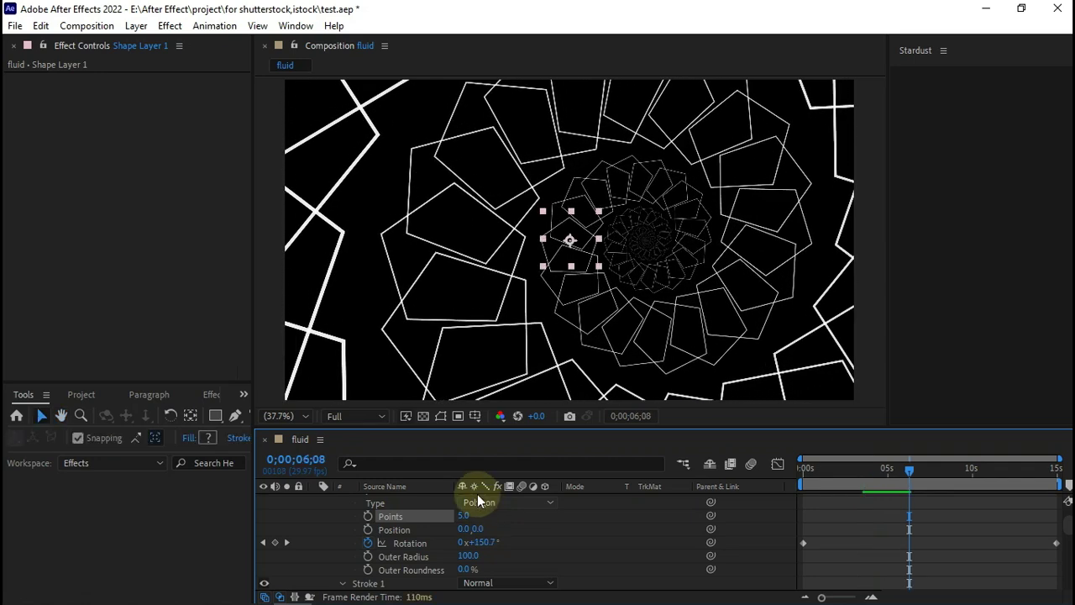
{"action": "key", "text": "ctrl+s"}
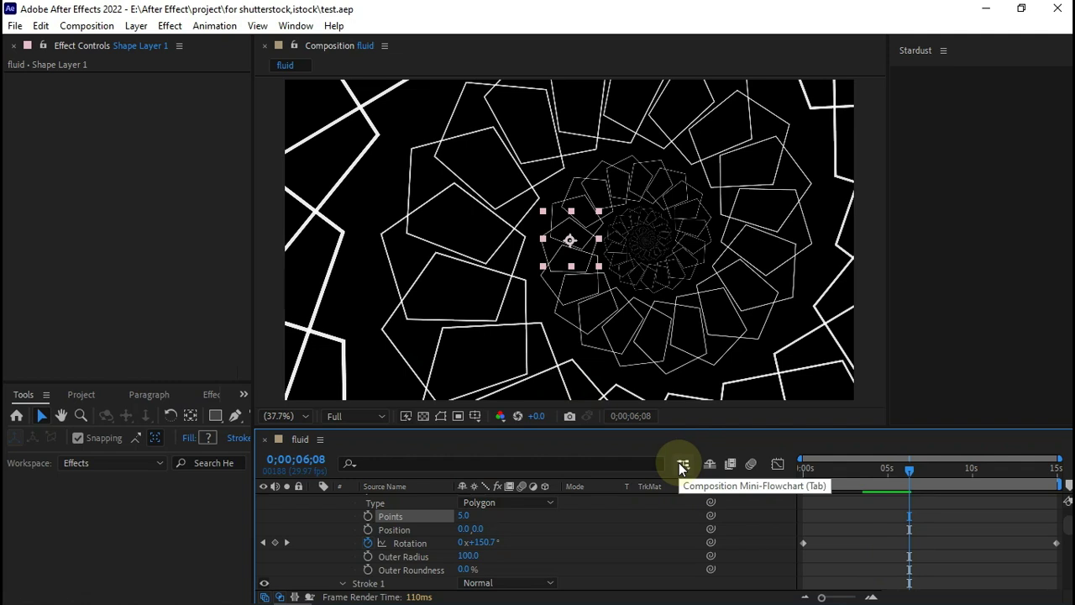
{"action": "scroll", "coordinate": [298, 533], "scroll_direction": "up", "scroll_amount": 2}
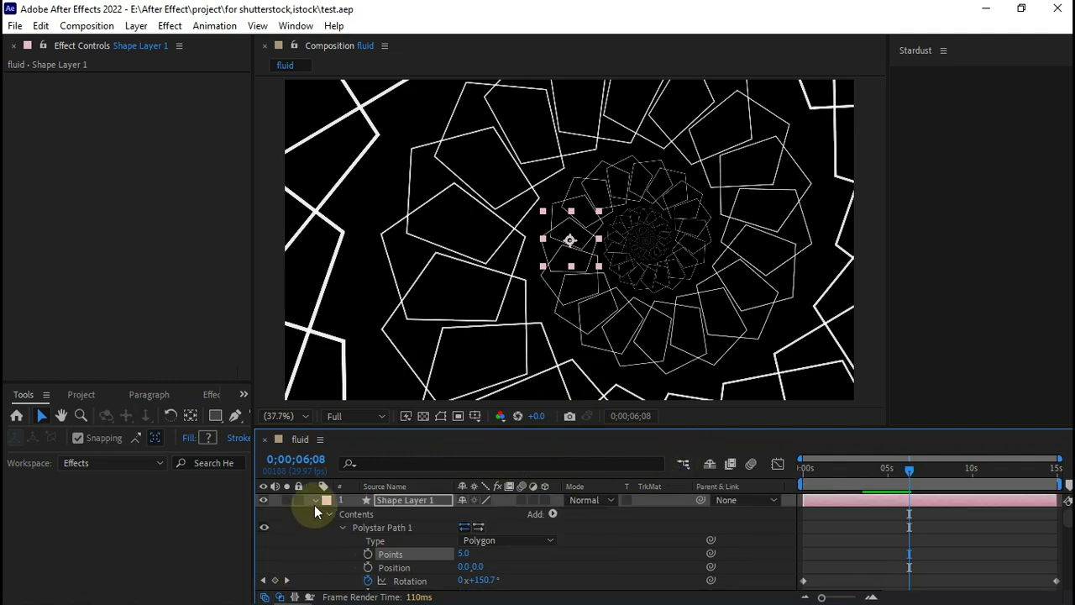
- Collapse and deselect the shape layer, then create a new composition named 'map'
{"action": "left_click", "coordinate": [315, 503]}
{"action": "left_click", "coordinate": [329, 536]}
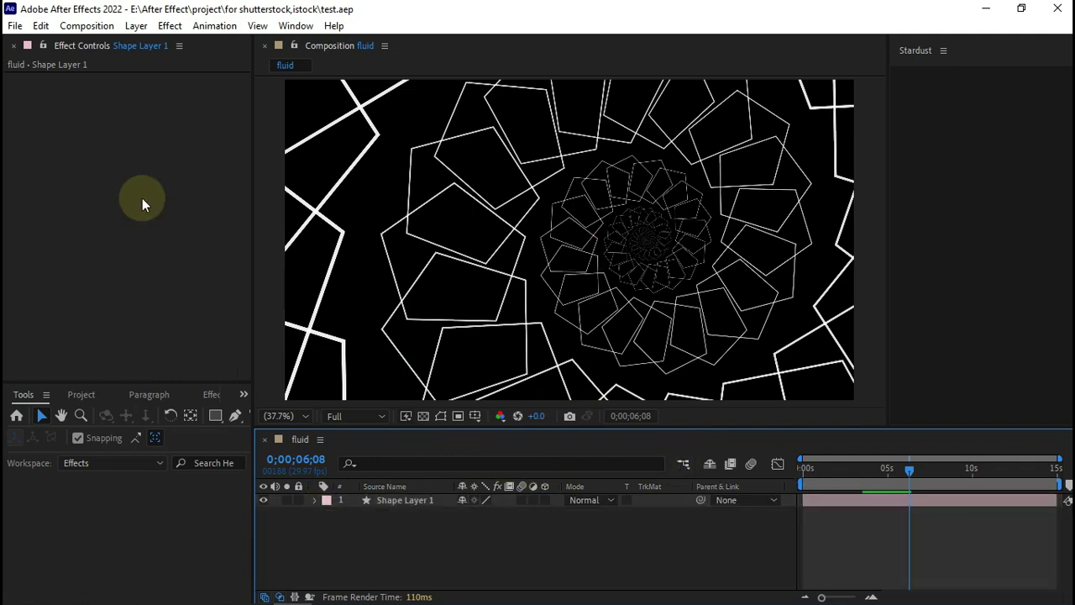
{"action": "left_click", "coordinate": [86, 25]}
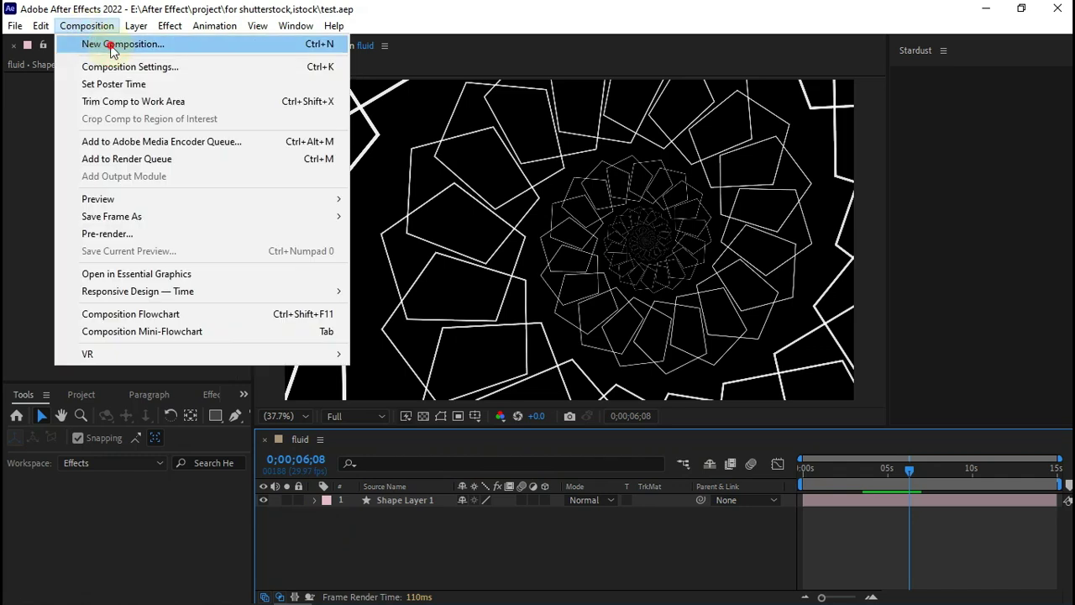
{"action": "left_click", "coordinate": [110, 44]}
{"action": "type", "text": "map"}
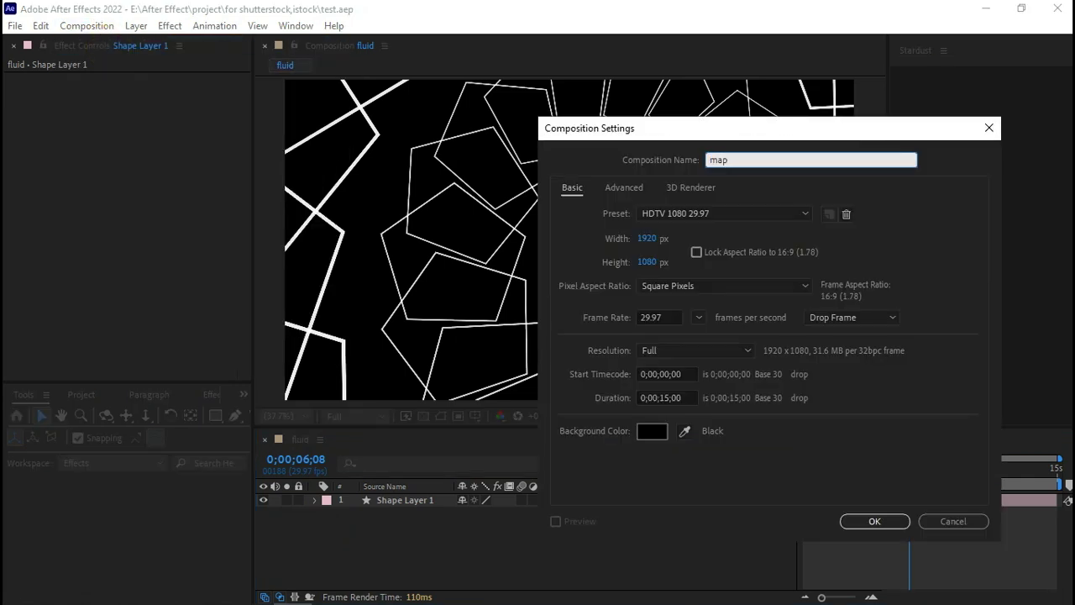
{"action": "key", "text": "Return"}
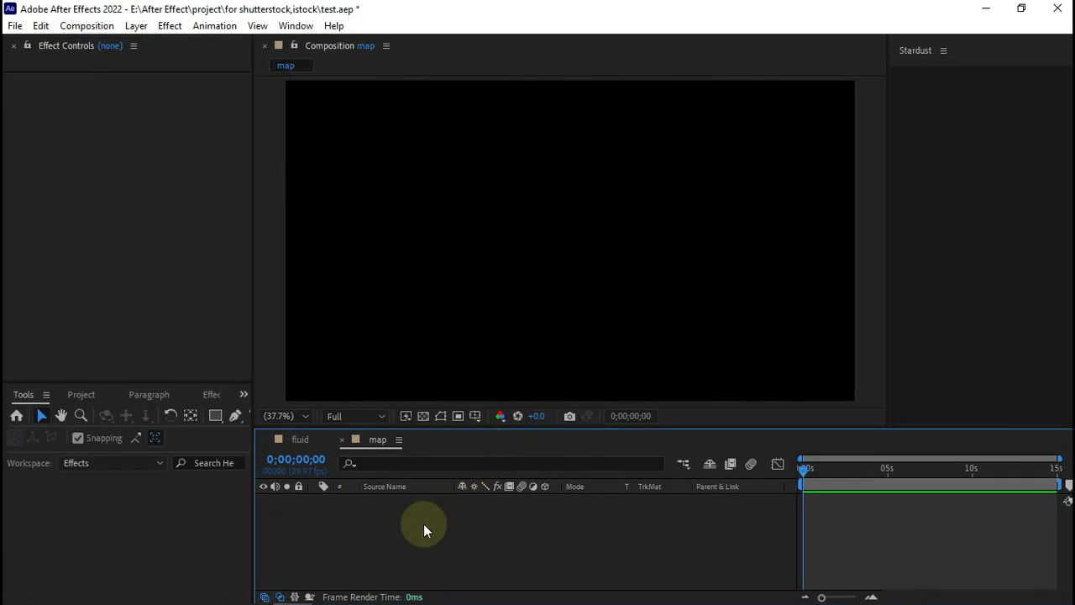
- Add a solid layer to the map comp and apply Fractal Noise to it
{"action": "right_click", "coordinate": [423, 523]}
{"action": "mouse_move", "coordinate": [537, 335]}
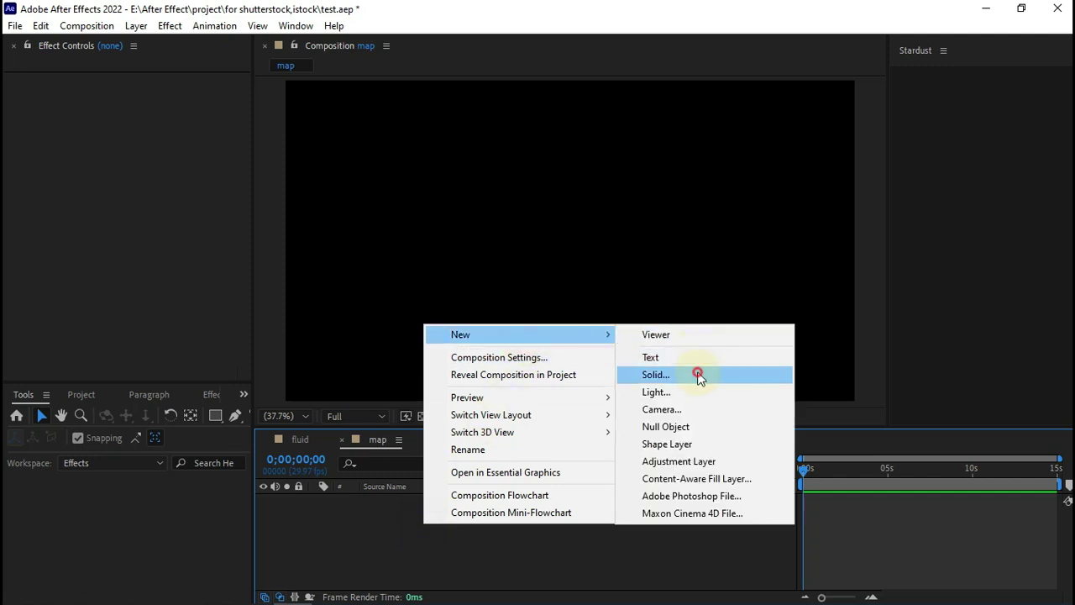
{"action": "left_click", "coordinate": [697, 373]}
{"action": "key", "text": "Return"}
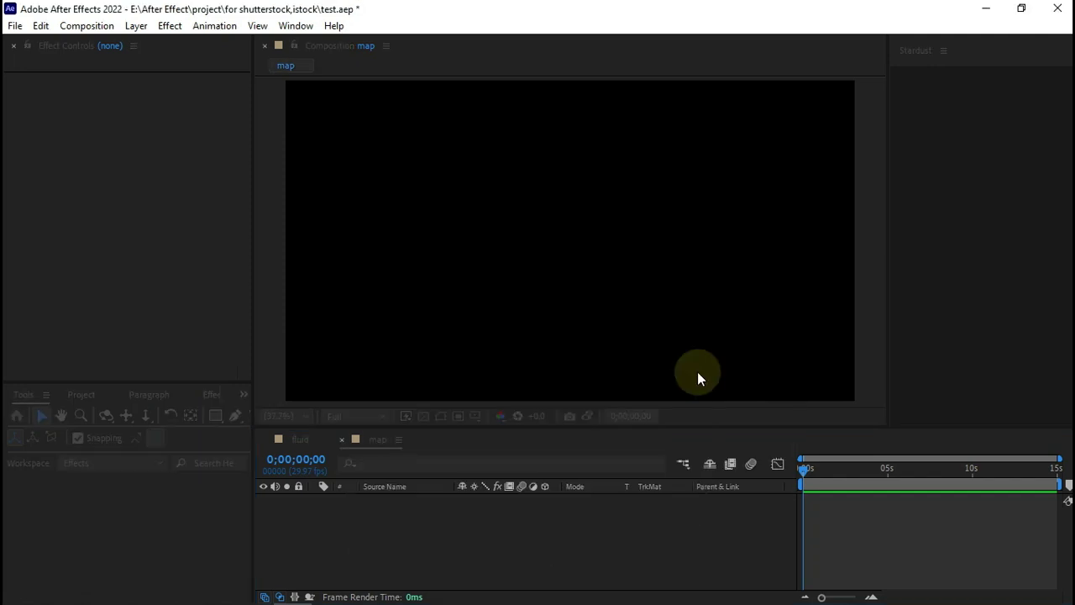
{"action": "key", "text": "ctrl+space"}
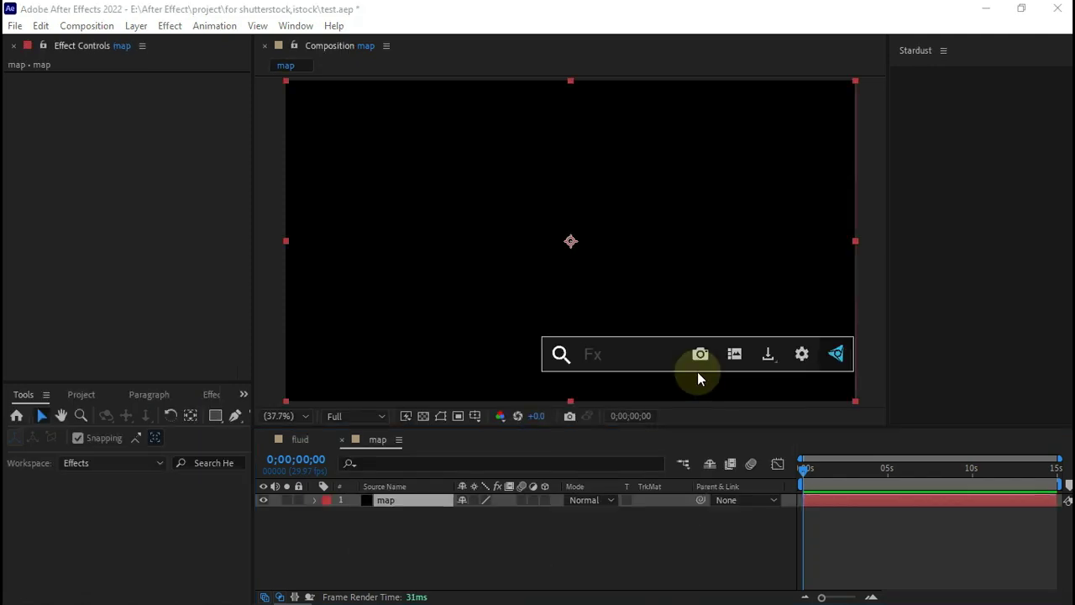
{"action": "left_click", "coordinate": [211, 394]}
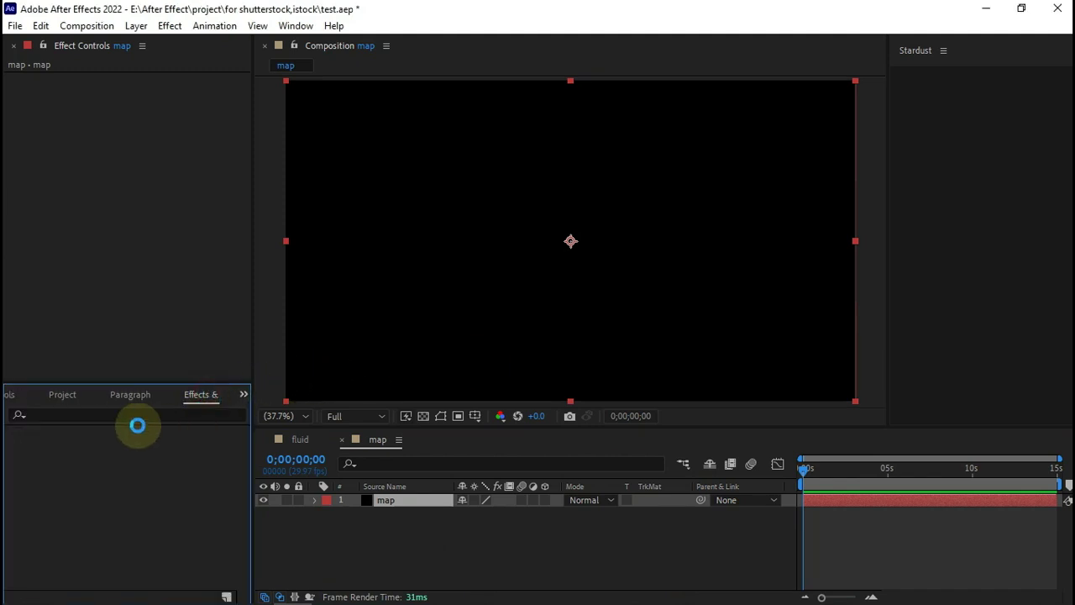
{"action": "left_click", "coordinate": [122, 412]}
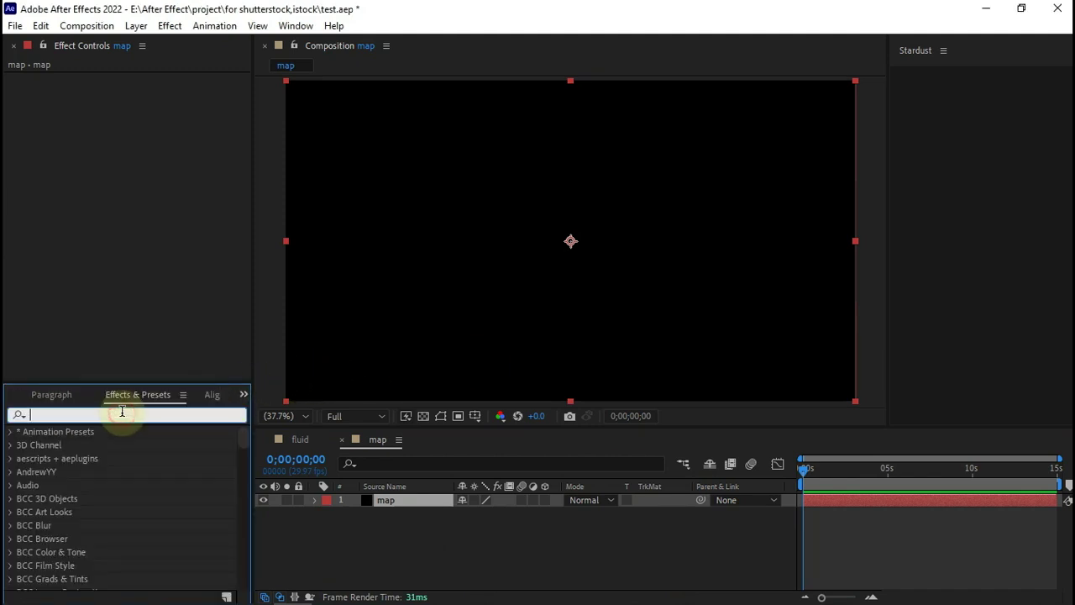
{"action": "type", "text": "frac"}
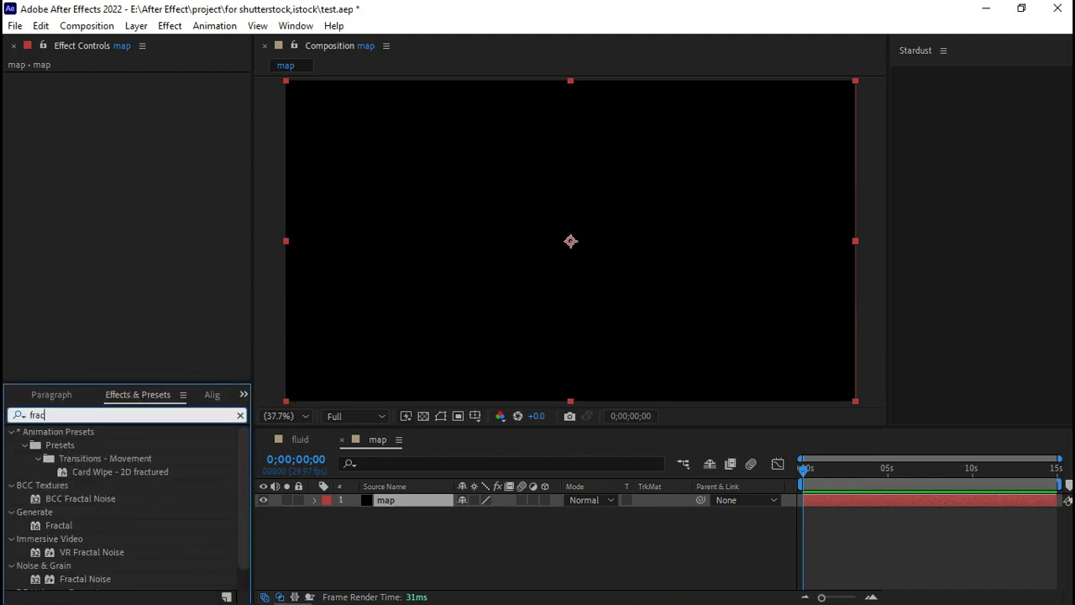
{"action": "type", "text": "tal noi"}
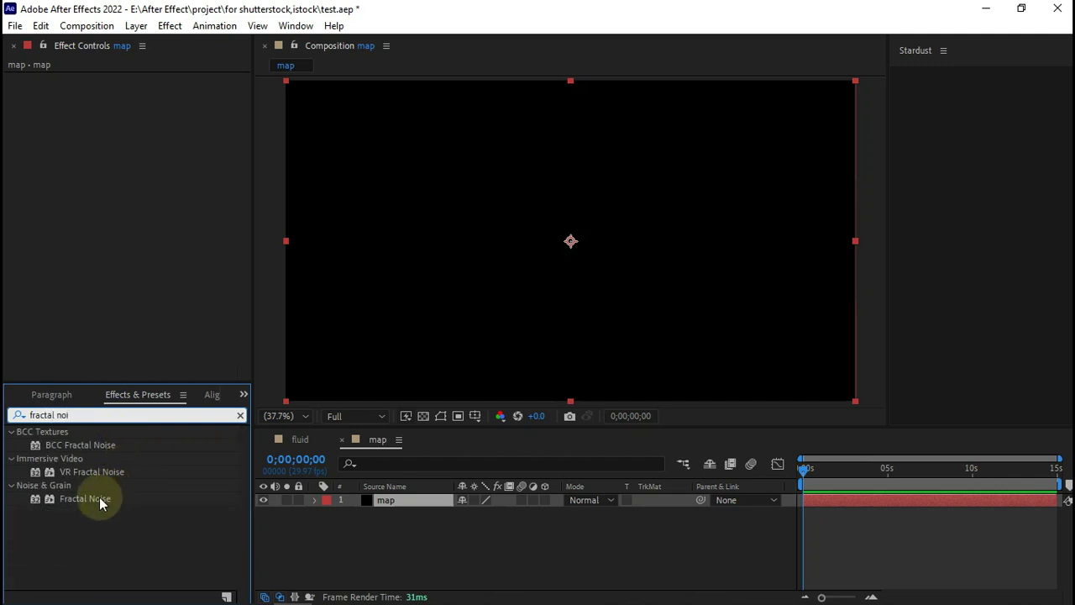
{"action": "left_click_drag", "start_coordinate": [100, 499], "coordinate": [421, 504]}
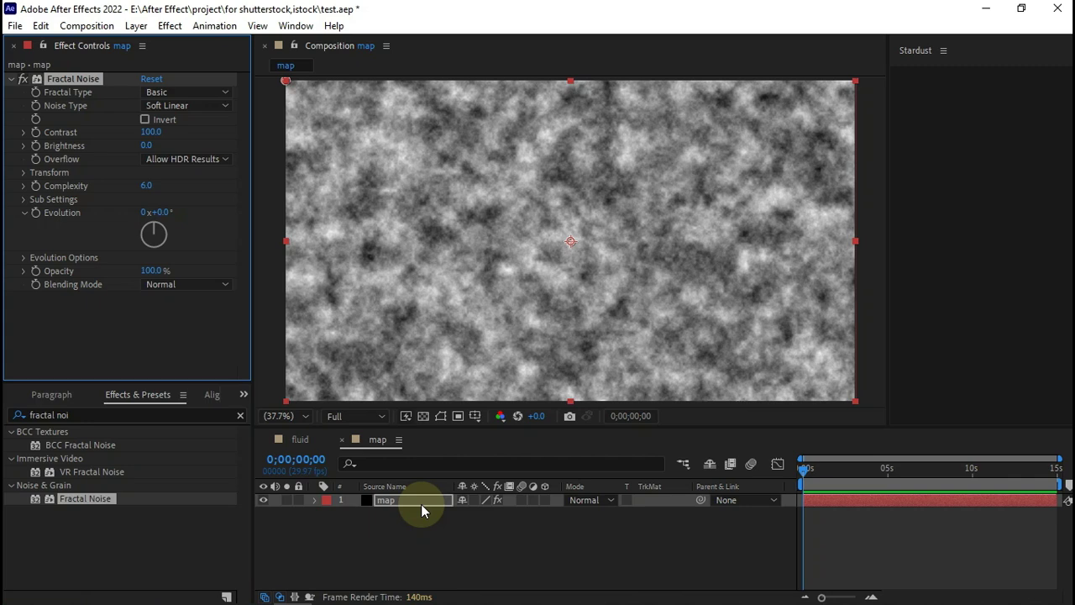
- Set Fractal Noise to Strings type, Spline noise, inverted, contrast 65 and brightness 25
{"action": "left_click", "coordinate": [188, 94]}
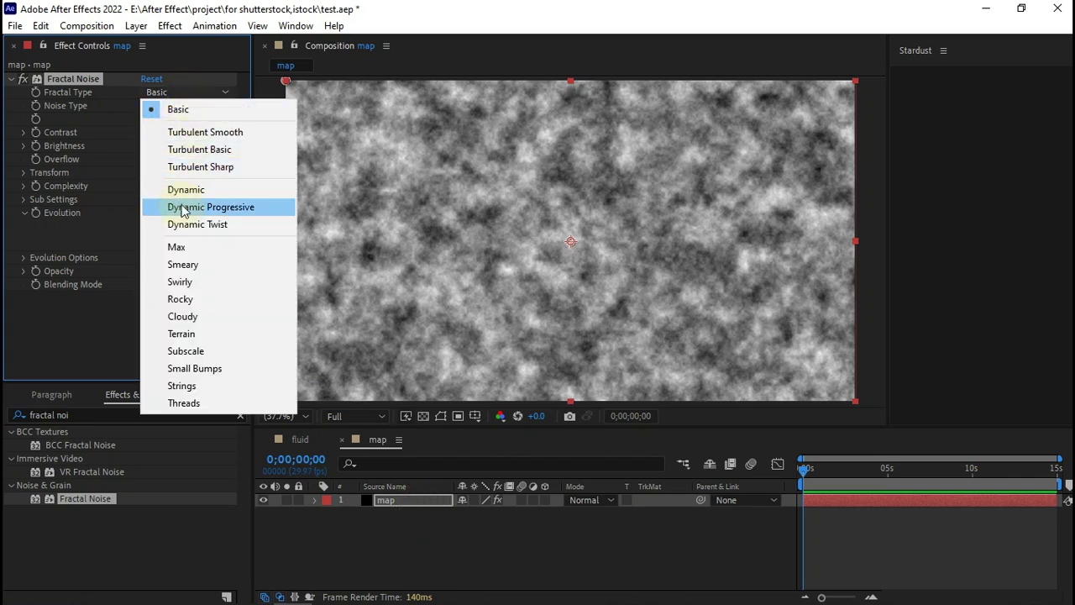
{"action": "left_click", "coordinate": [189, 334]}
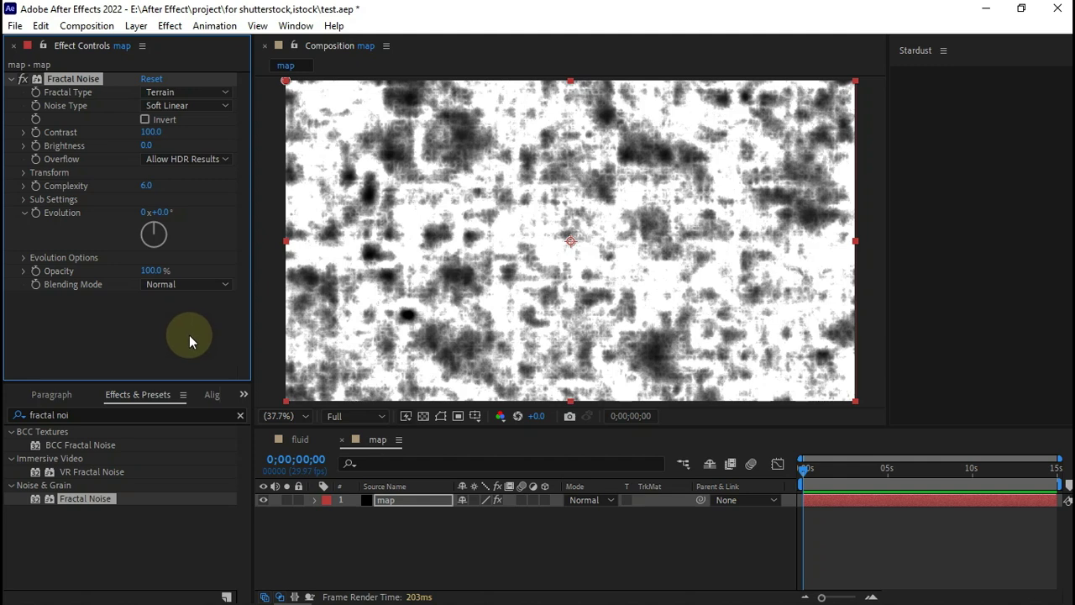
{"action": "left_click", "coordinate": [188, 93]}
{"action": "left_click", "coordinate": [183, 377]}
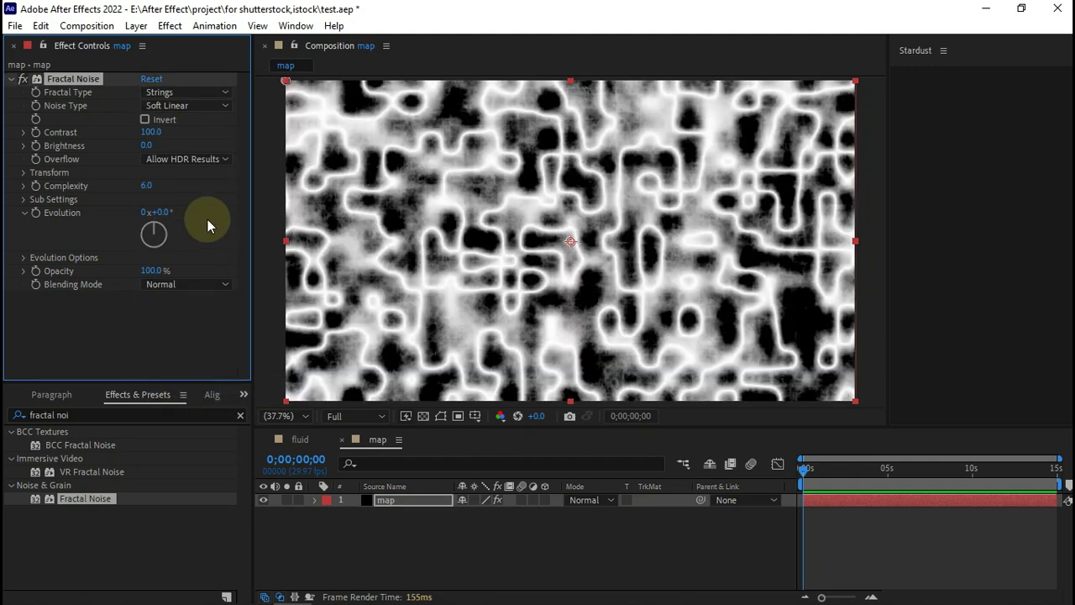
{"action": "left_click", "coordinate": [187, 105]}
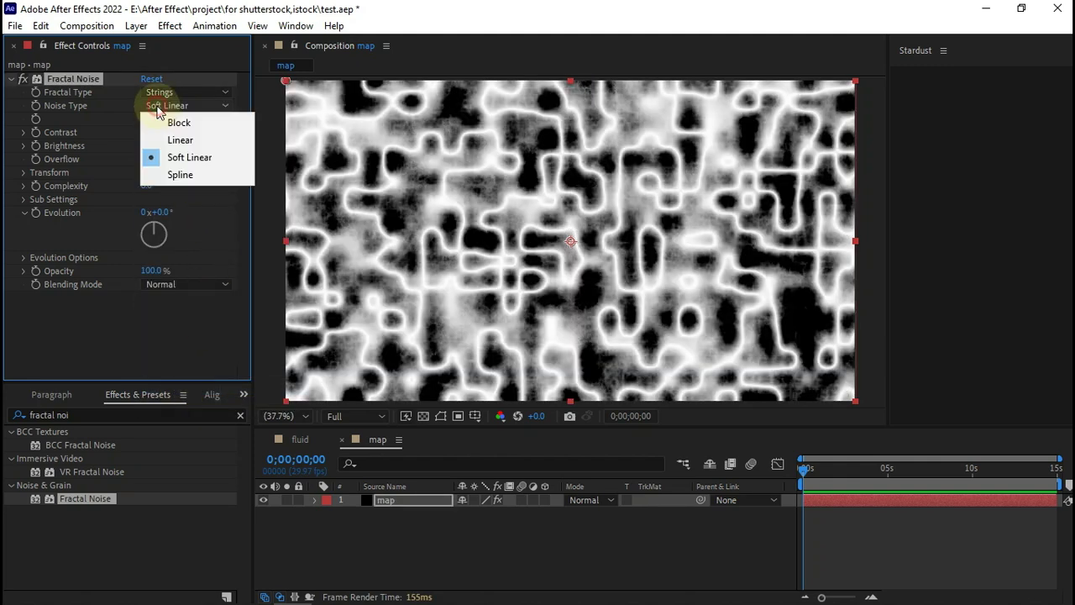
{"action": "left_click", "coordinate": [178, 176]}
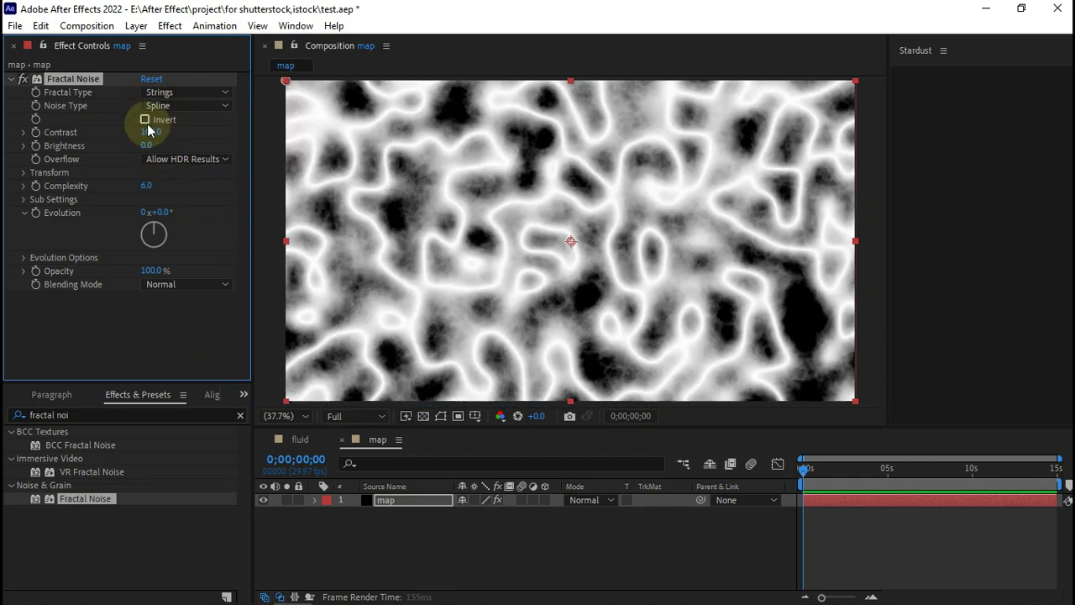
{"action": "left_click", "coordinate": [144, 120]}
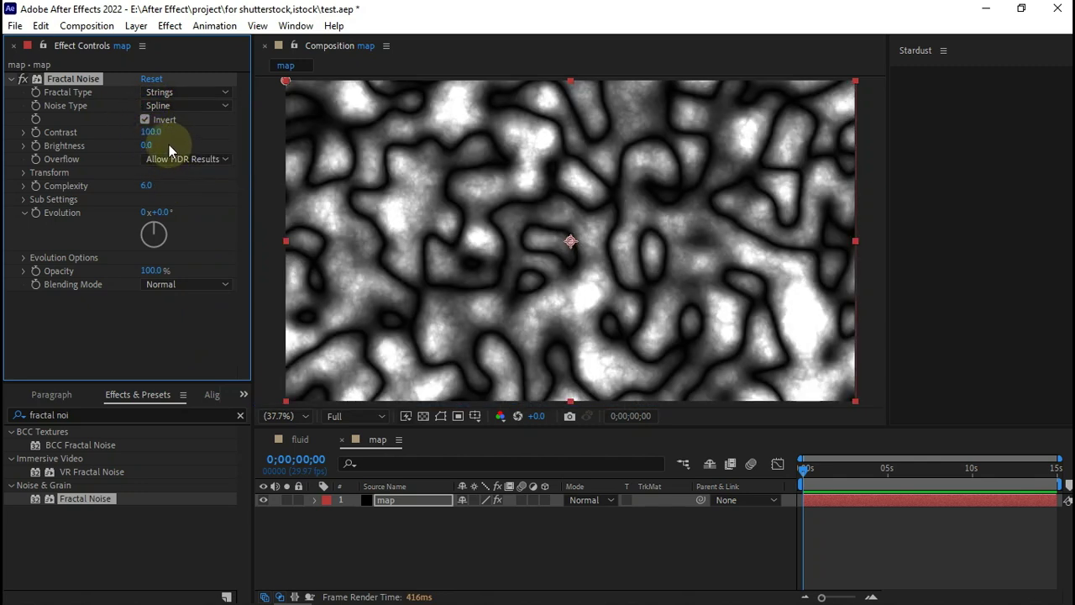
{"action": "left_click", "coordinate": [151, 131]}
{"action": "type", "text": "6"}
{"action": "key", "text": "Tab"}
{"action": "type", "text": "25"}
{"action": "key", "text": "Return"}
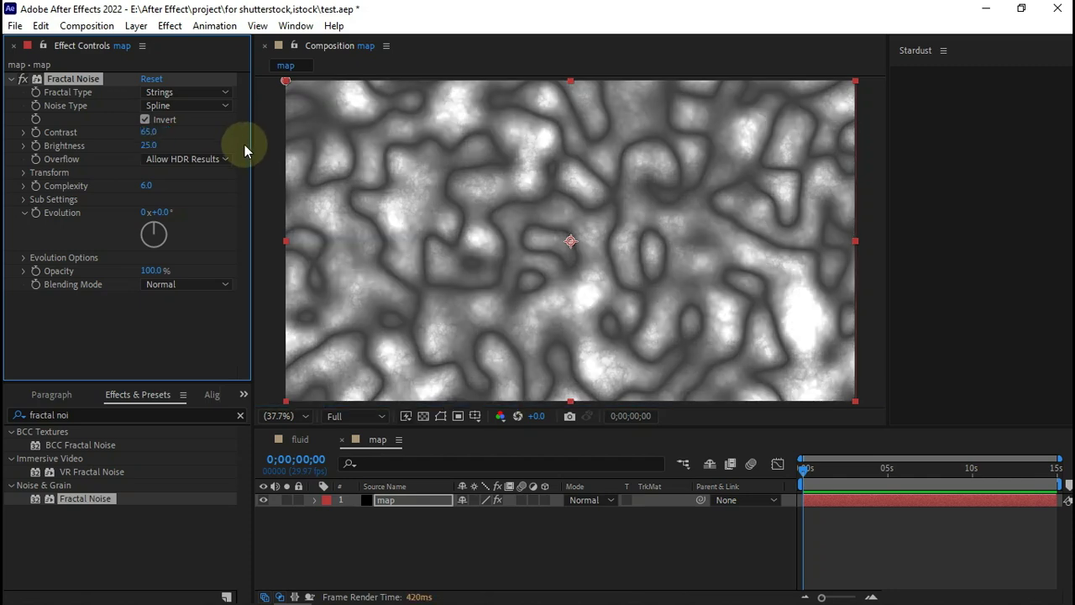
- Set the noise Transform Scale to 455 and start keyframing Evolution
{"action": "left_click", "coordinate": [25, 173]}
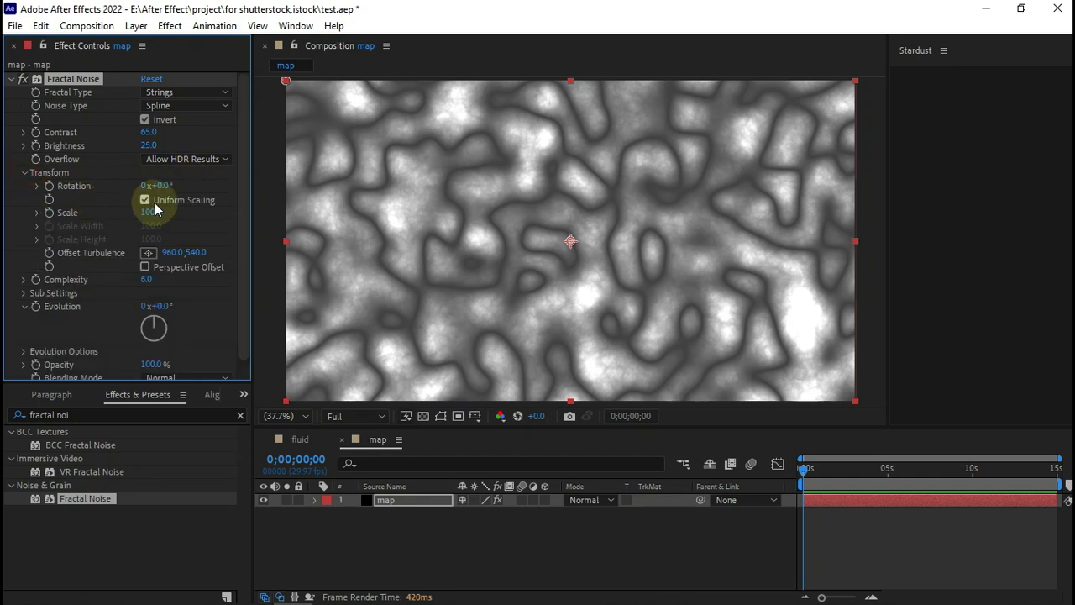
{"action": "left_click", "coordinate": [151, 213]}
{"action": "type", "text": "455"}
{"action": "key", "text": "Return"}
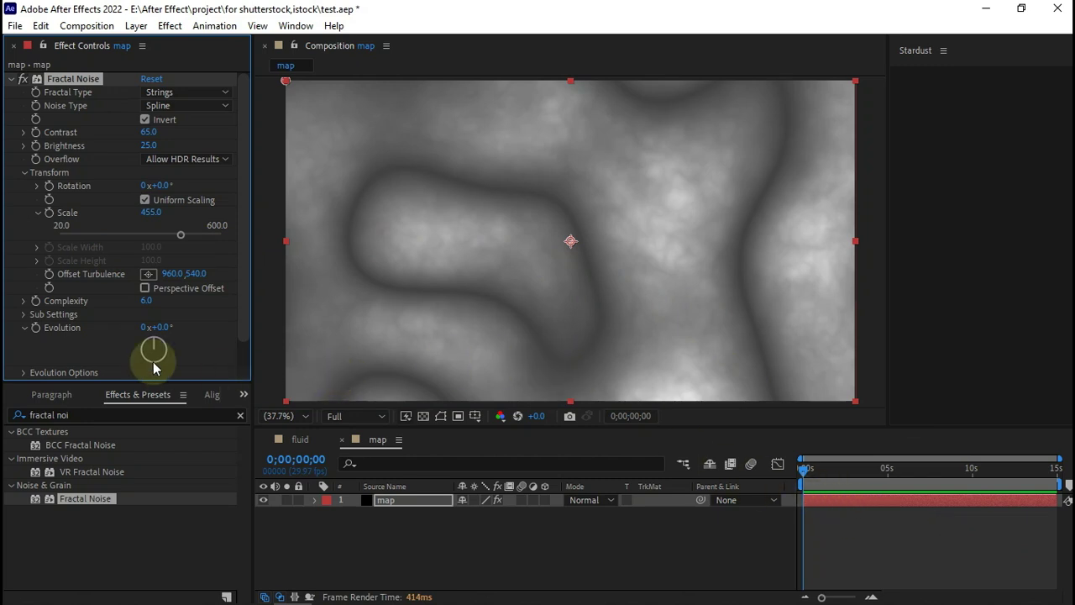
{"action": "left_click", "coordinate": [36, 329]}
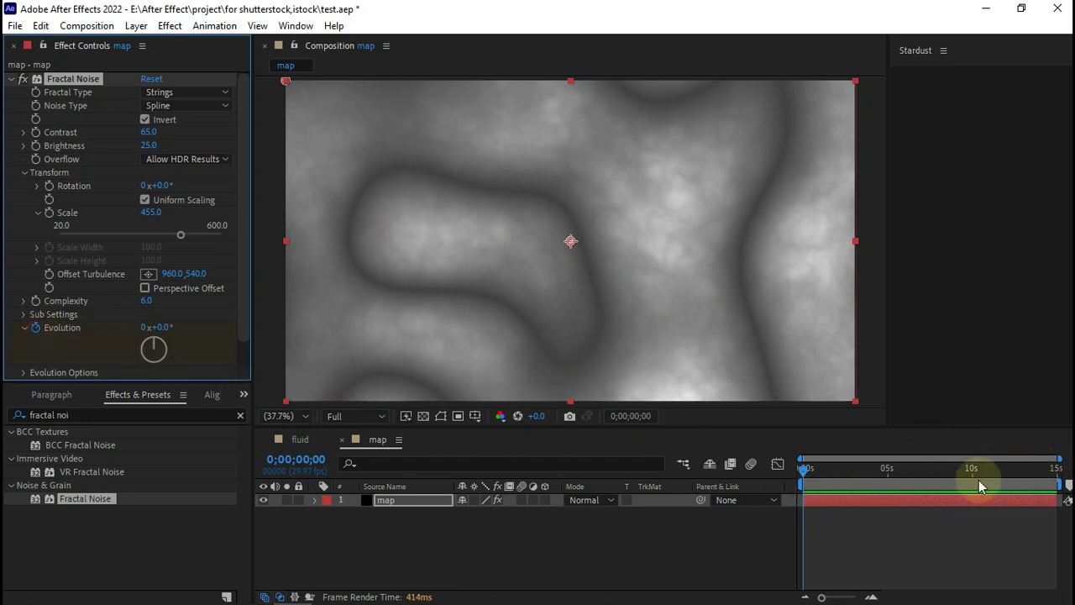
- Set Evolution to 2 revolutions at the comp's last frame and preview the noise
{"action": "left_click", "coordinate": [1056, 468]}
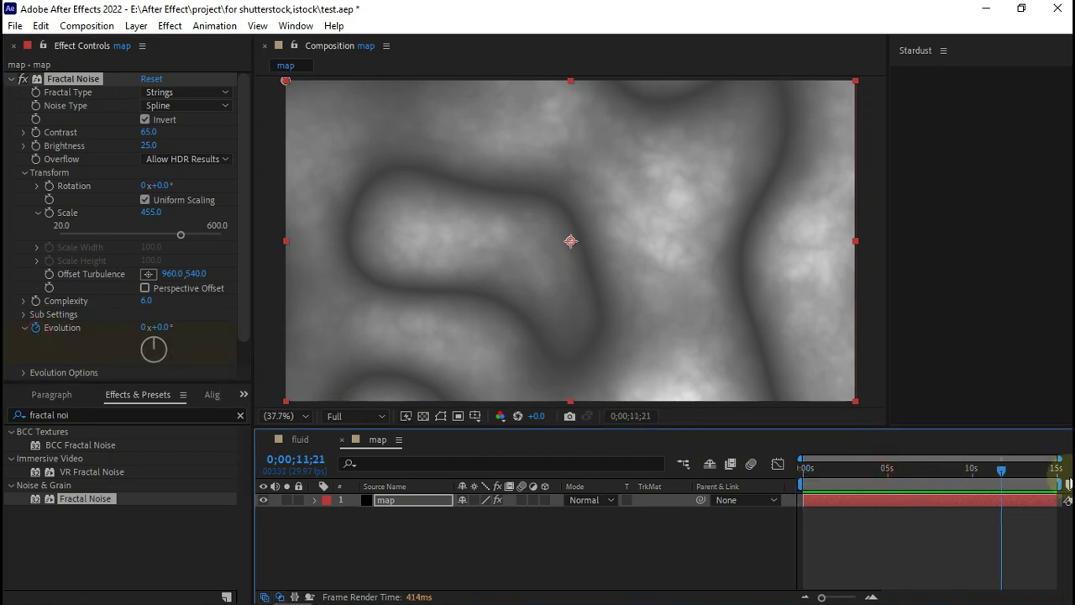
{"action": "left_click", "coordinate": [144, 329]}
{"action": "type", "text": "2"}
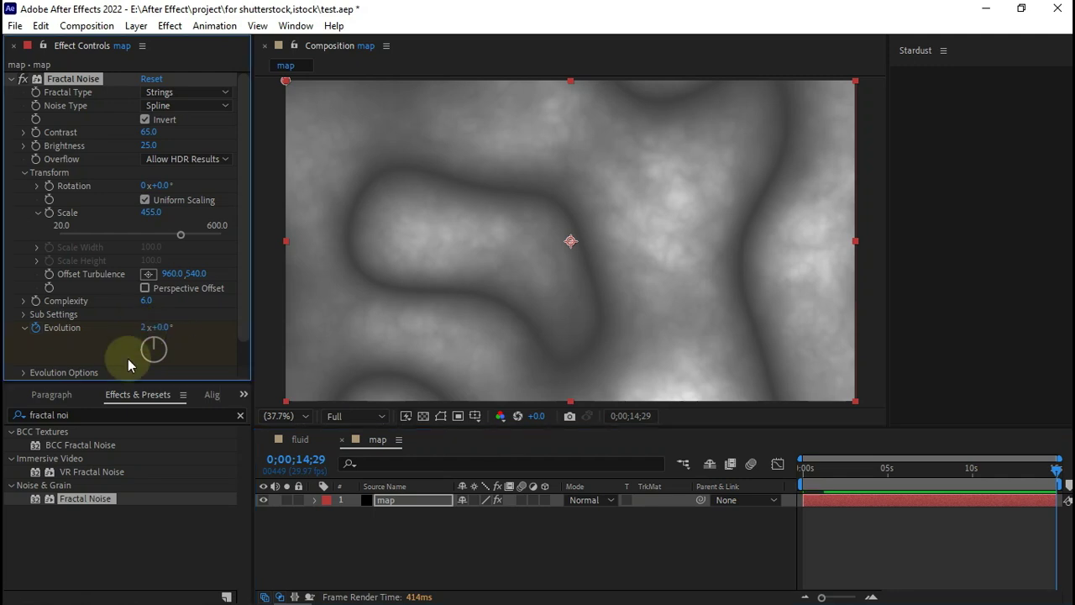
{"action": "key", "text": "Return"}
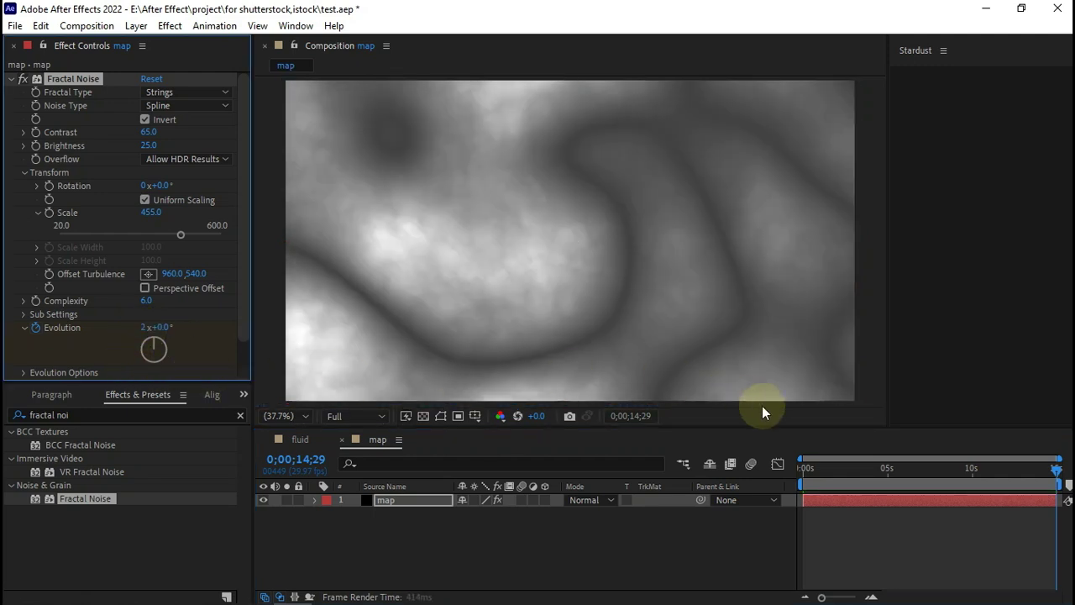
{"action": "key", "text": "space"}
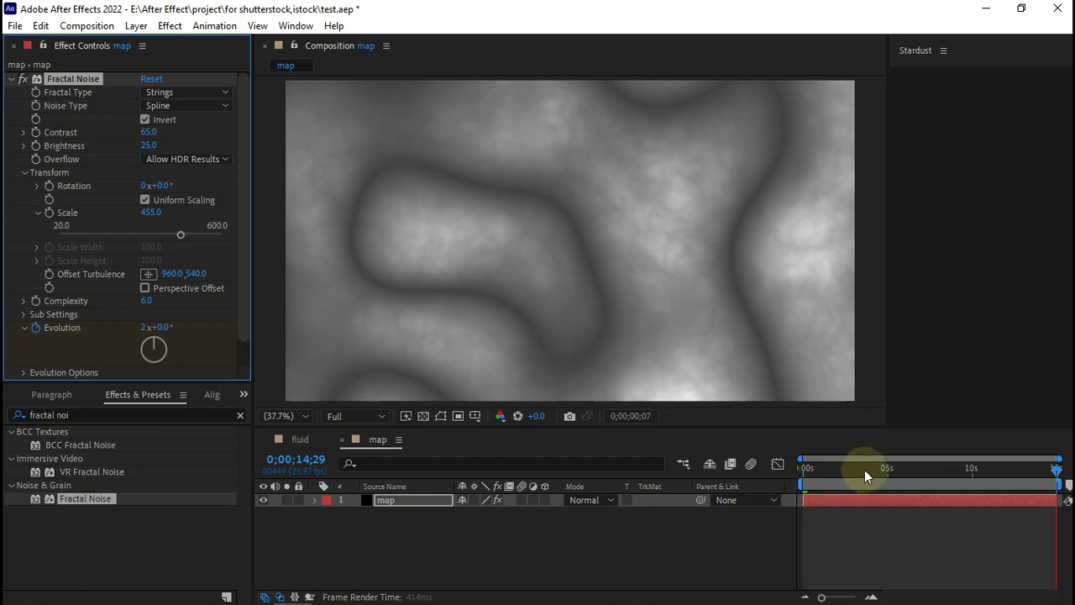
{"action": "left_click", "coordinate": [835, 469]}
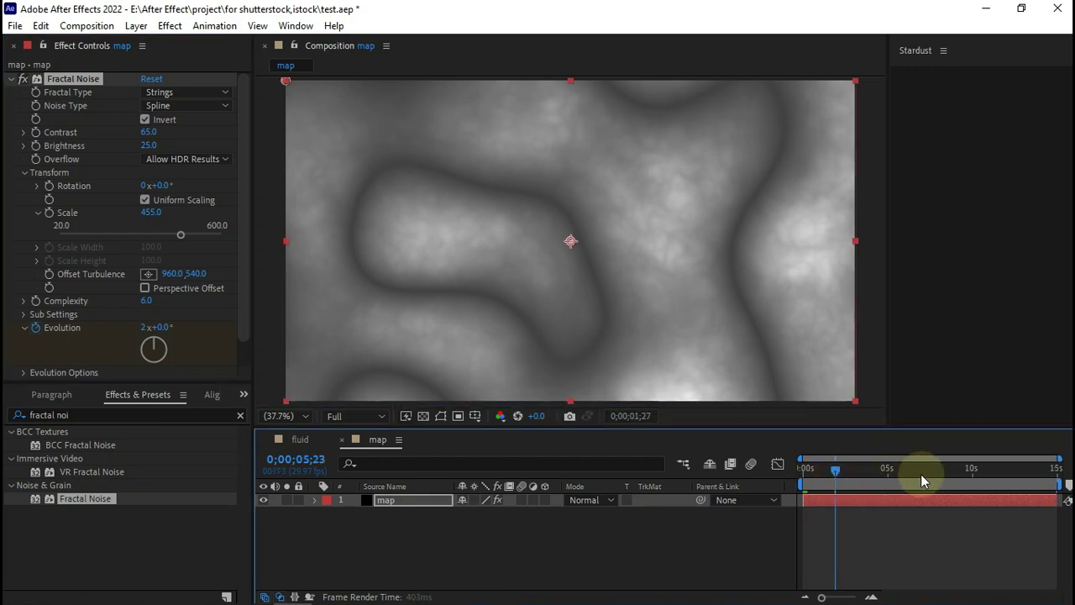
{"action": "left_click_drag", "start_coordinate": [920, 481], "coordinate": [899, 475]}
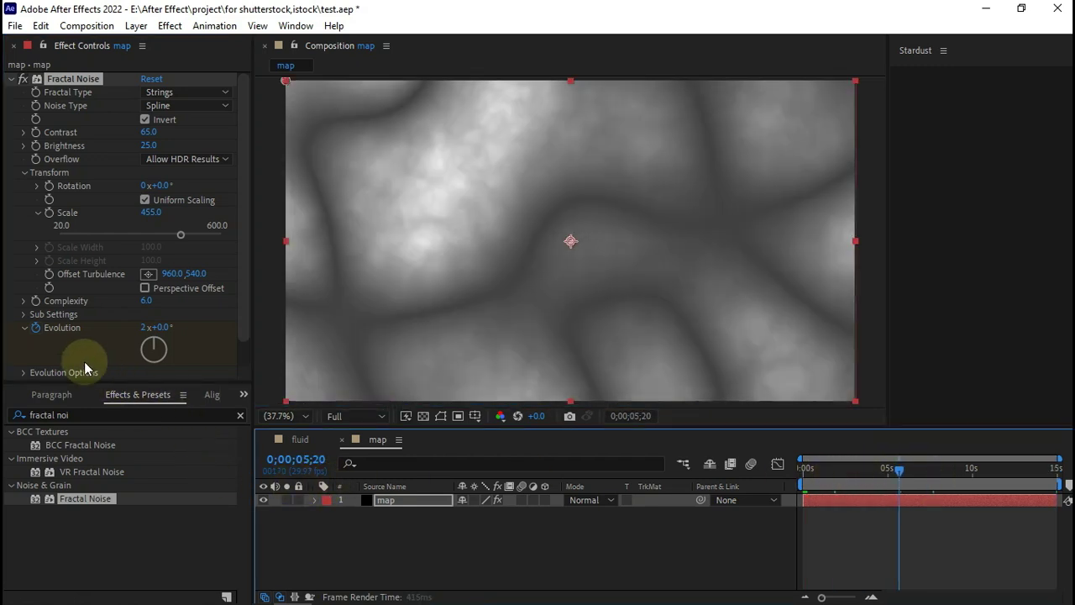
- Turn on Cycle Evolution so the noise loops, checking it near 0;00;04;26
{"action": "scroll", "coordinate": [81, 355], "scroll_direction": "down", "scroll_amount": 2}
{"action": "left_click", "coordinate": [25, 346]}
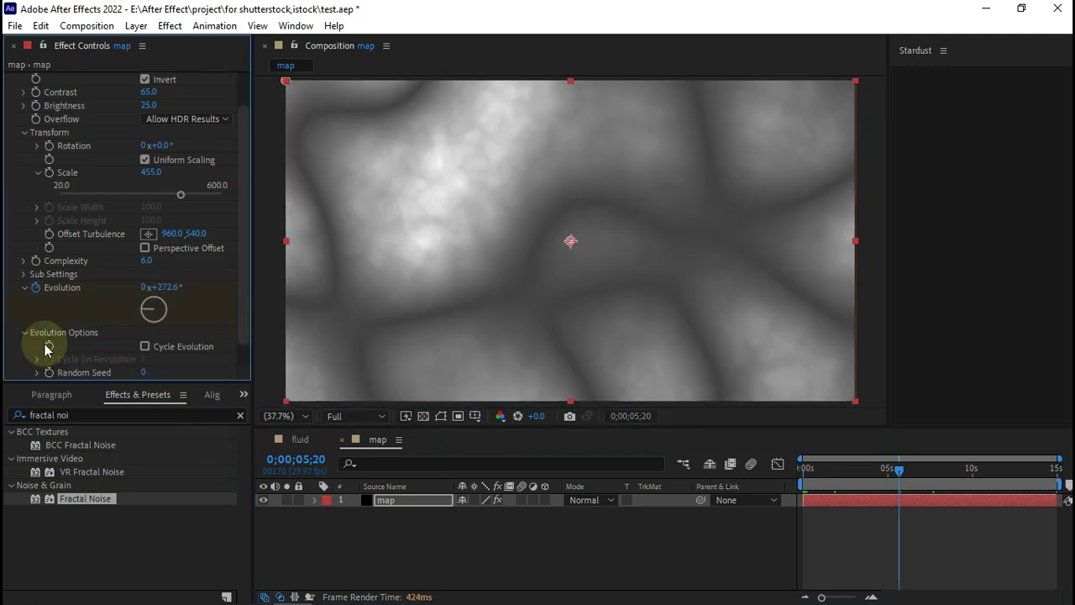
{"action": "left_click", "coordinate": [145, 346]}
{"action": "scroll", "coordinate": [143, 344], "scroll_direction": "down", "scroll_amount": 1}
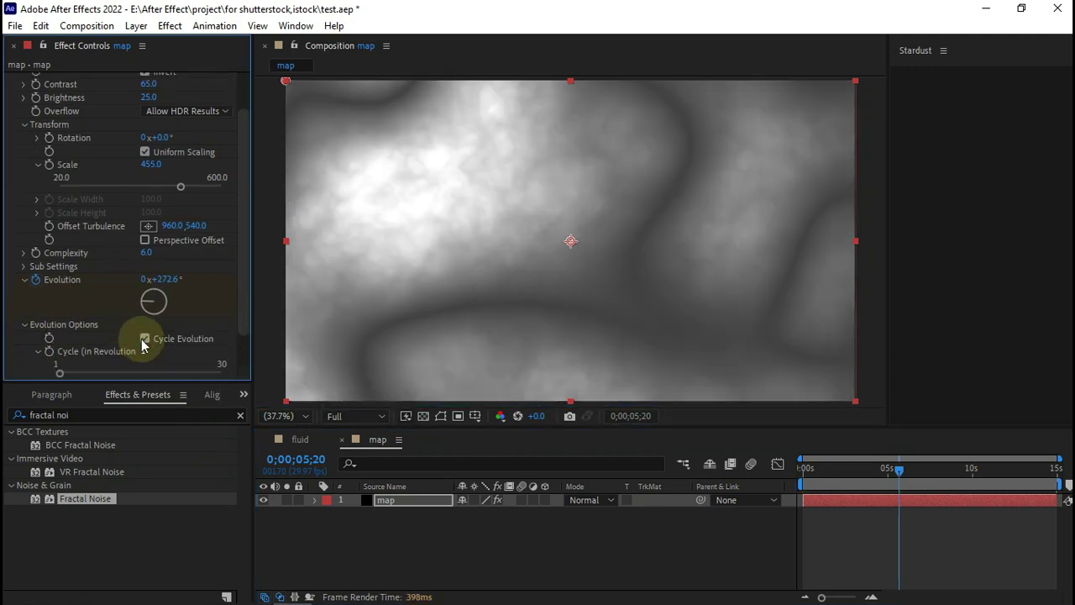
{"action": "left_click", "coordinate": [906, 487]}
{"action": "left_click", "coordinate": [885, 469]}
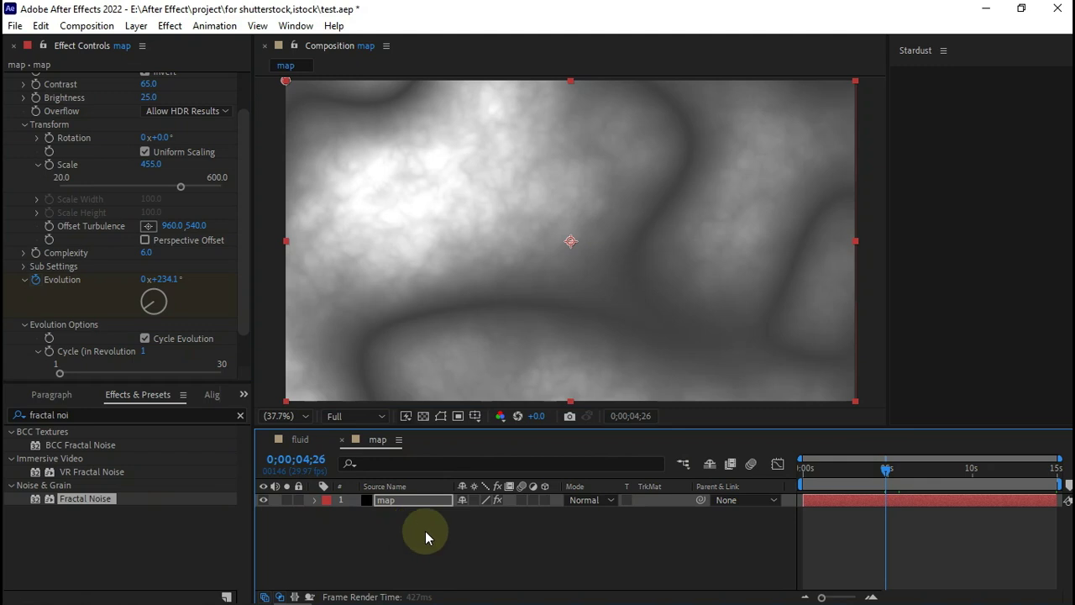
{"action": "left_click", "coordinate": [443, 532]}
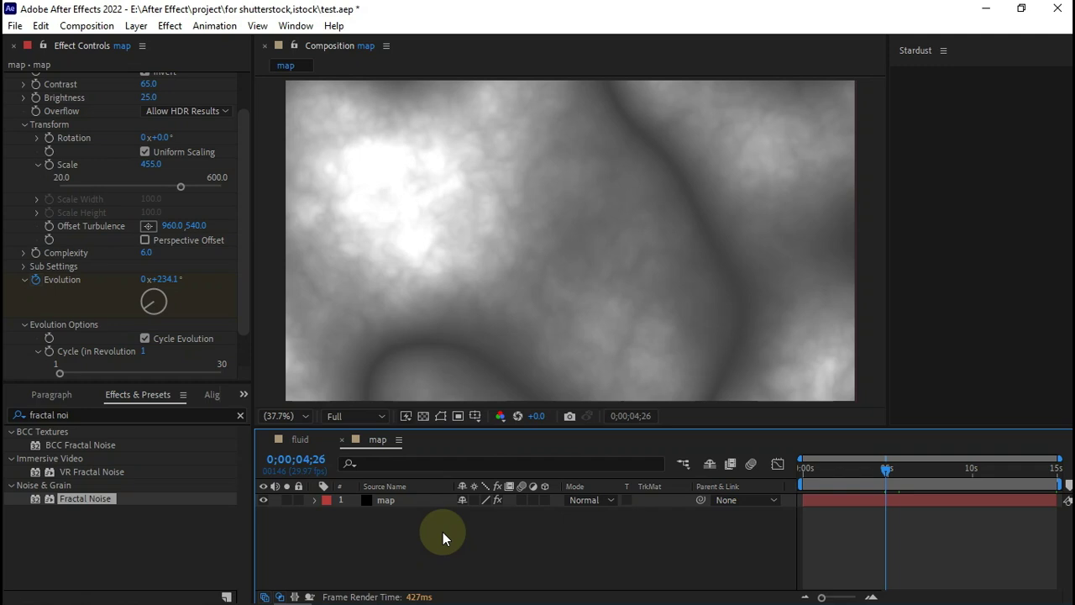
- Create a new composition named 'final'
{"action": "left_click", "coordinate": [87, 26]}
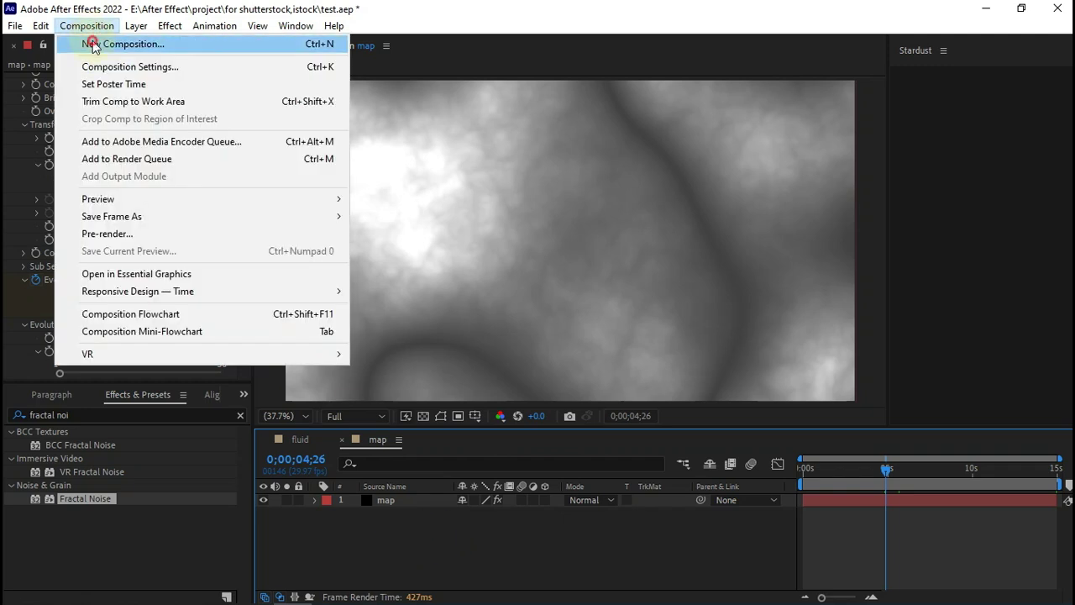
{"action": "left_click", "coordinate": [92, 46]}
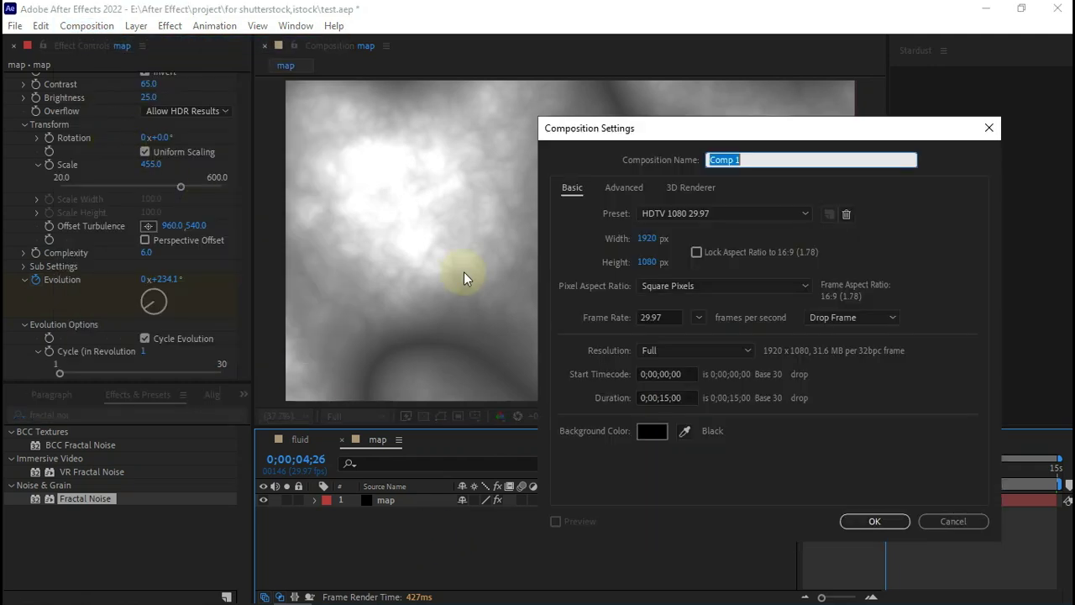
{"action": "type", "text": "final"}
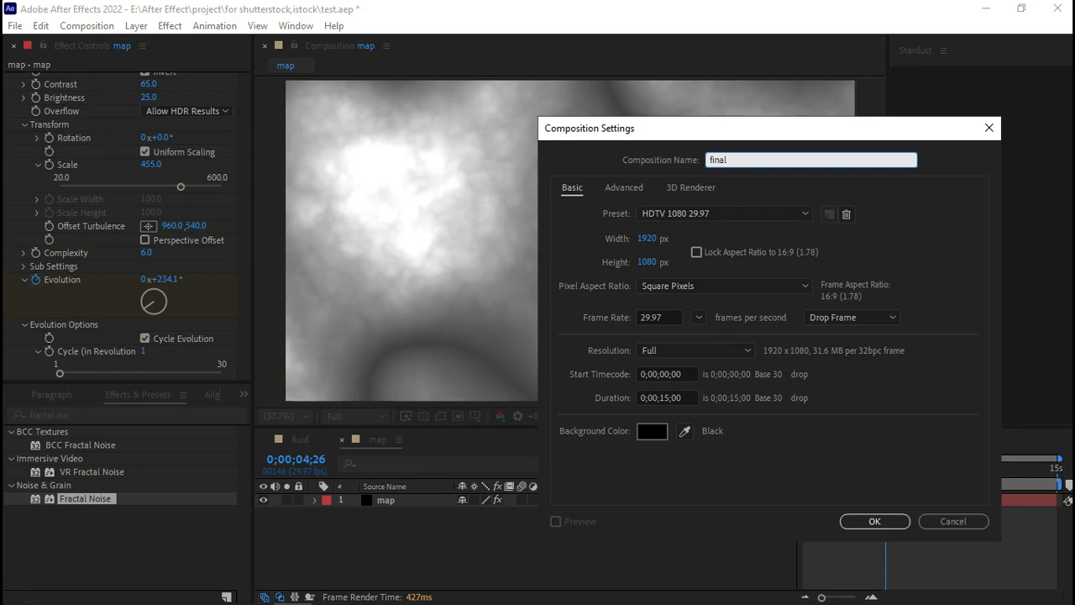
{"action": "key", "text": "Return"}
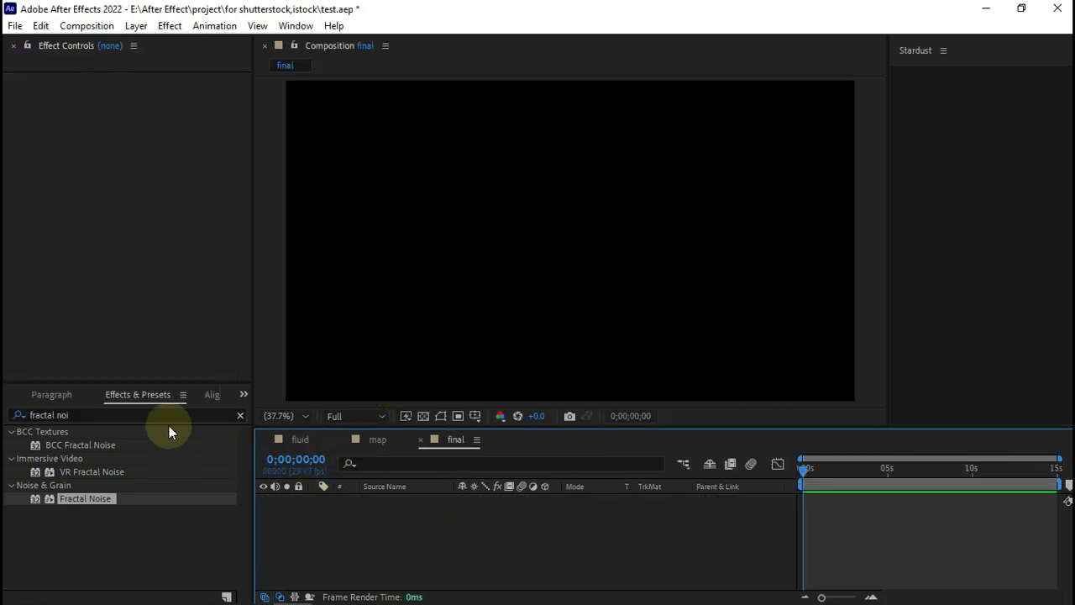
- Add the fluid comp and then the map comp beneath it into the final timeline
{"action": "left_click", "coordinate": [244, 394]}
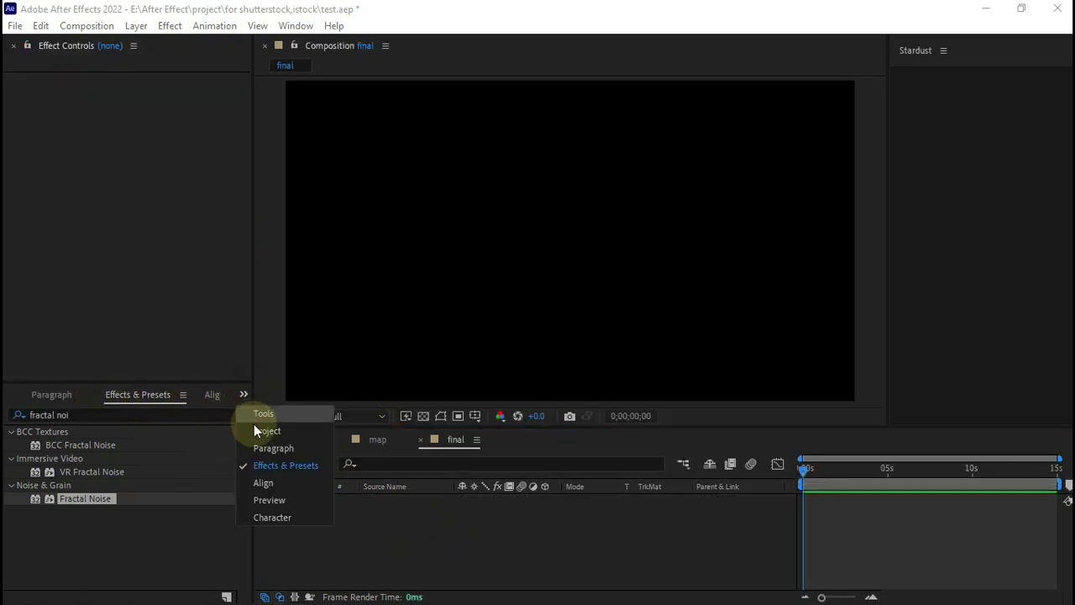
{"action": "left_click", "coordinate": [257, 434]}
{"action": "left_click_drag", "start_coordinate": [51, 551], "coordinate": [363, 519]}
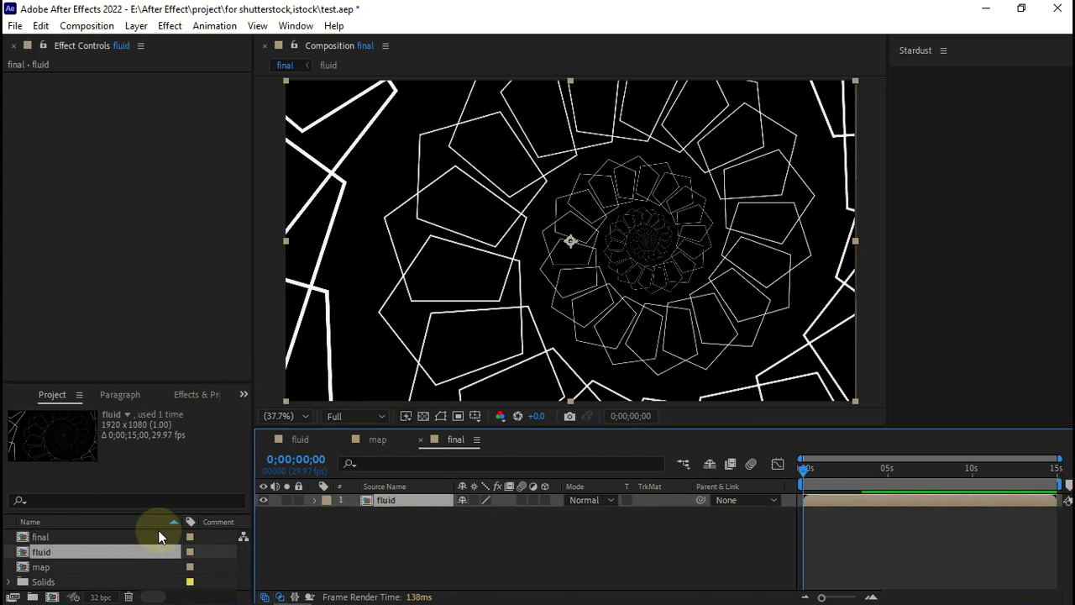
{"action": "mouse_move", "coordinate": [40, 536]}
{"action": "left_mouse_down"}
{"action": "mouse_move", "coordinate": [147, 545]}
{"action": "mouse_move", "coordinate": [67, 557]}
{"action": "mouse_move", "coordinate": [356, 556]}
{"action": "left_mouse_up"}
{"action": "right_click", "coordinate": [357, 557]}
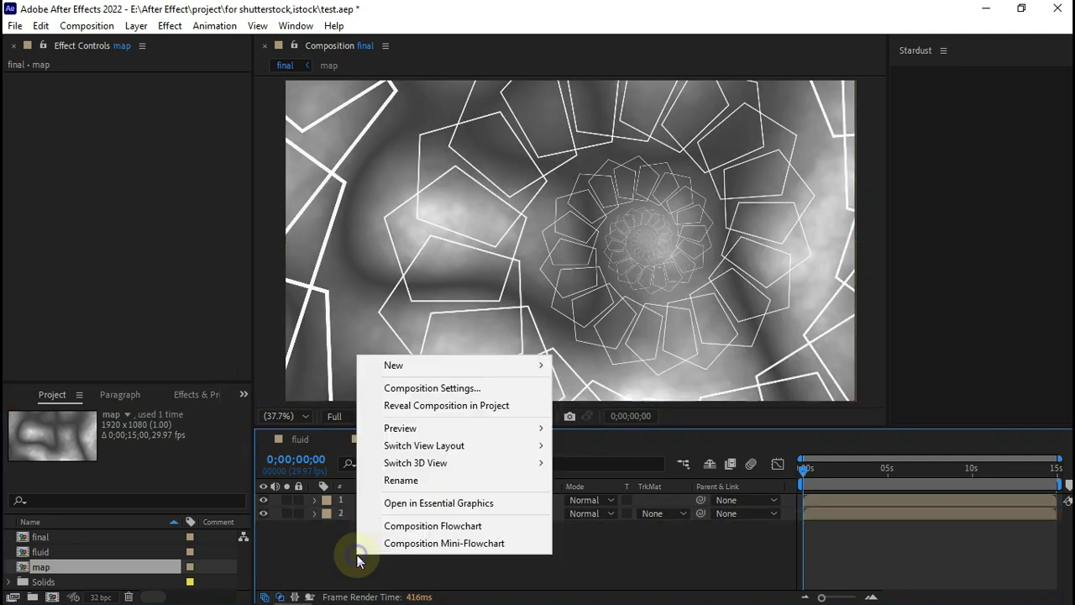
{"action": "mouse_move", "coordinate": [466, 367]}
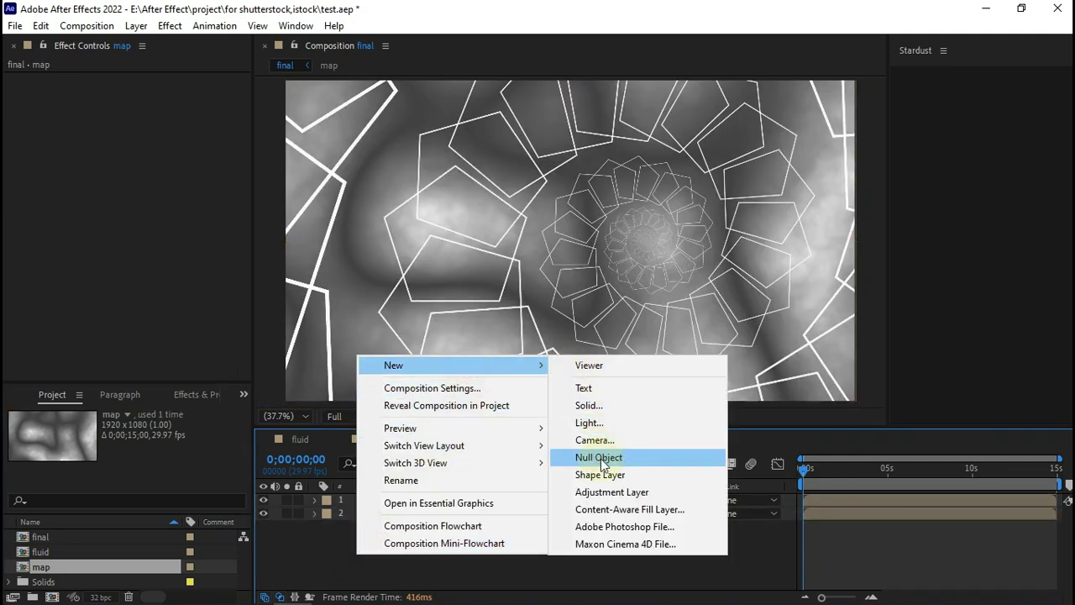
- Add an adjustment layer below fluid and apply CC Blobbylize to it
{"action": "left_click", "coordinate": [607, 494]}
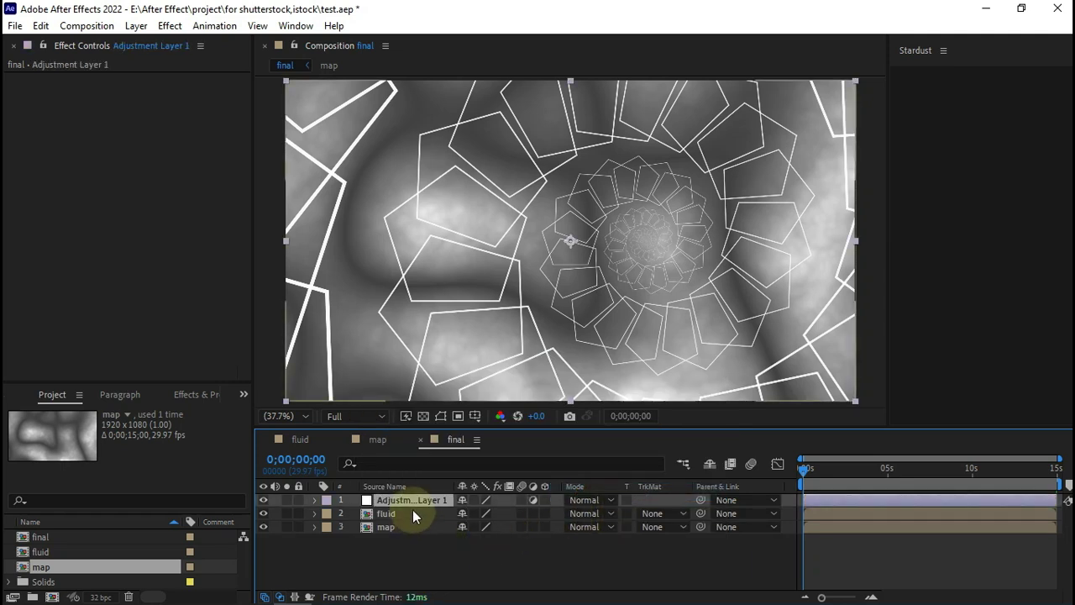
{"action": "left_click_drag", "start_coordinate": [410, 499], "coordinate": [410, 517]}
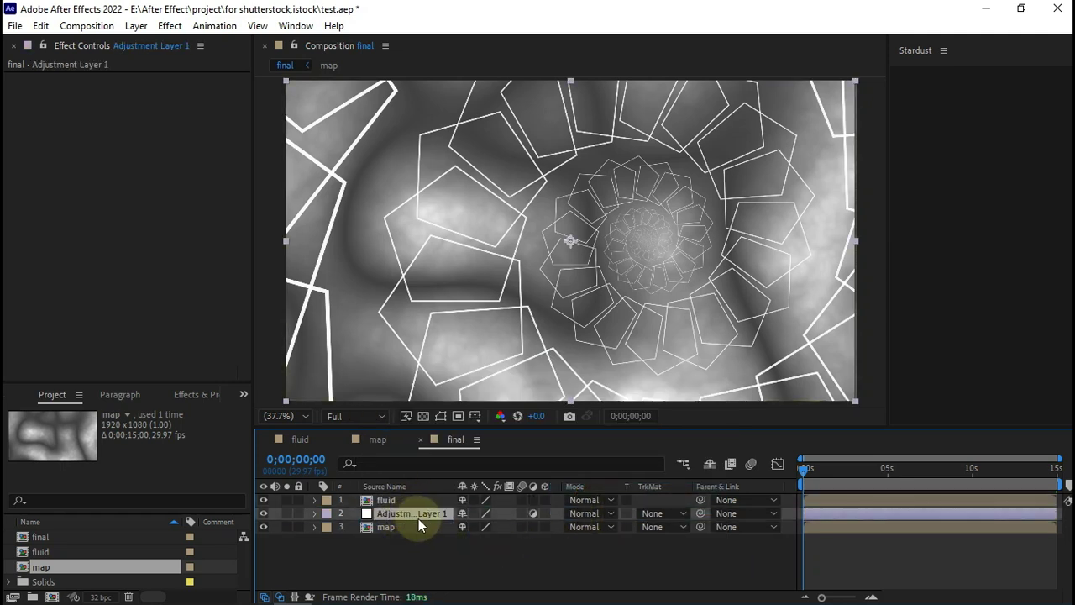
{"action": "left_click", "coordinate": [180, 395]}
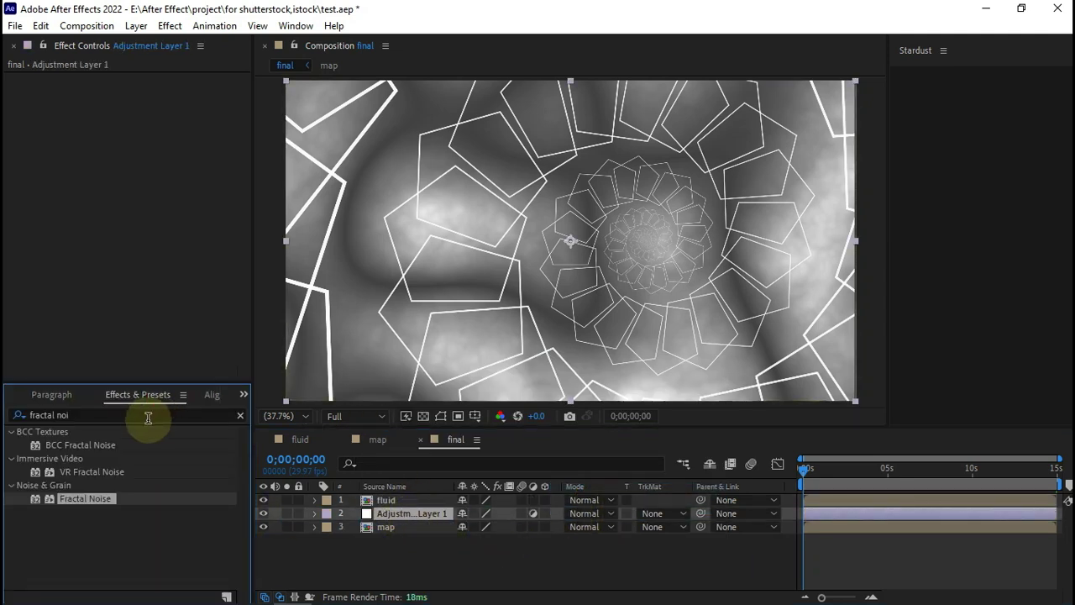
{"action": "left_click_drag", "start_coordinate": [71, 414], "coordinate": [53, 414]}
{"action": "key", "text": "ctrl+a"}
{"action": "key", "text": "BackSpace"}
{"action": "type", "text": "cc b"}
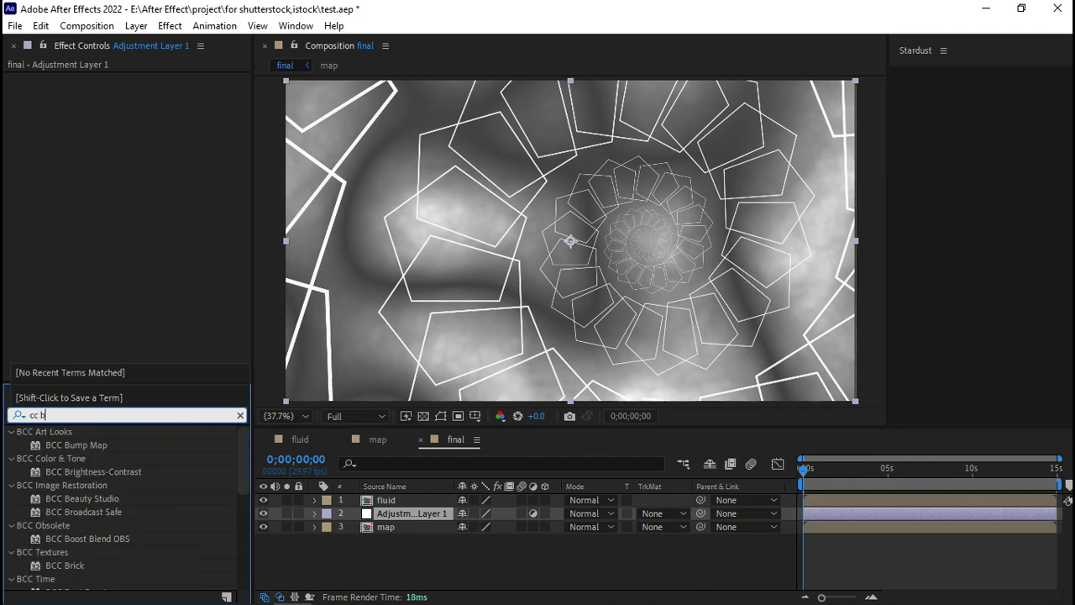
{"action": "type", "text": "l"}
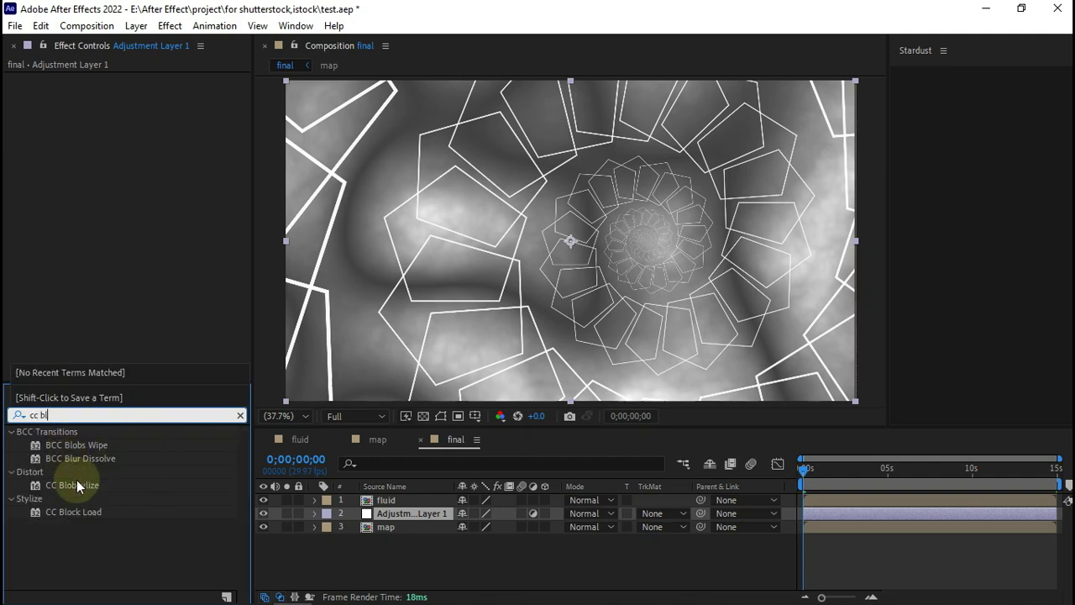
{"action": "left_click_drag", "start_coordinate": [165, 488], "coordinate": [406, 515]}
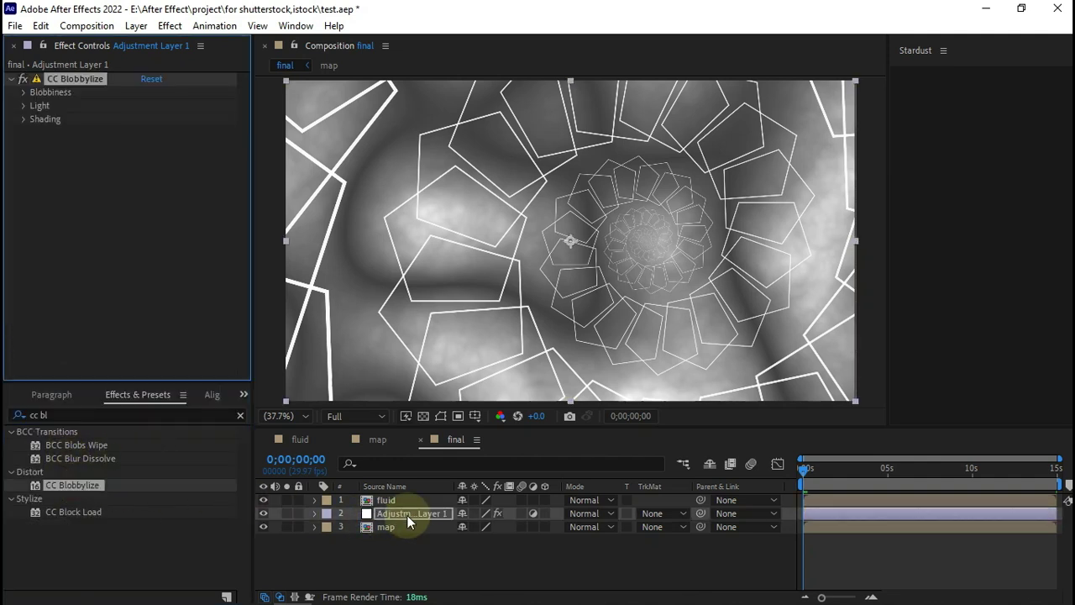
- Set CC Blobbylize's Blob Layer to fluid, Softness 15 and Cut Away 5
{"action": "left_click", "coordinate": [23, 91]}
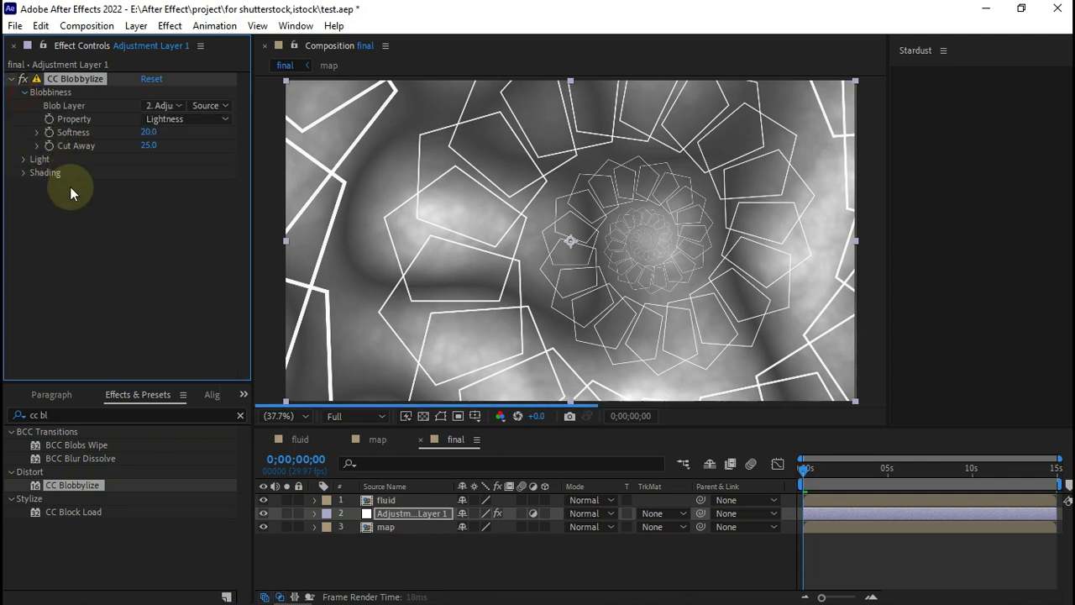
{"action": "left_click", "coordinate": [163, 106]}
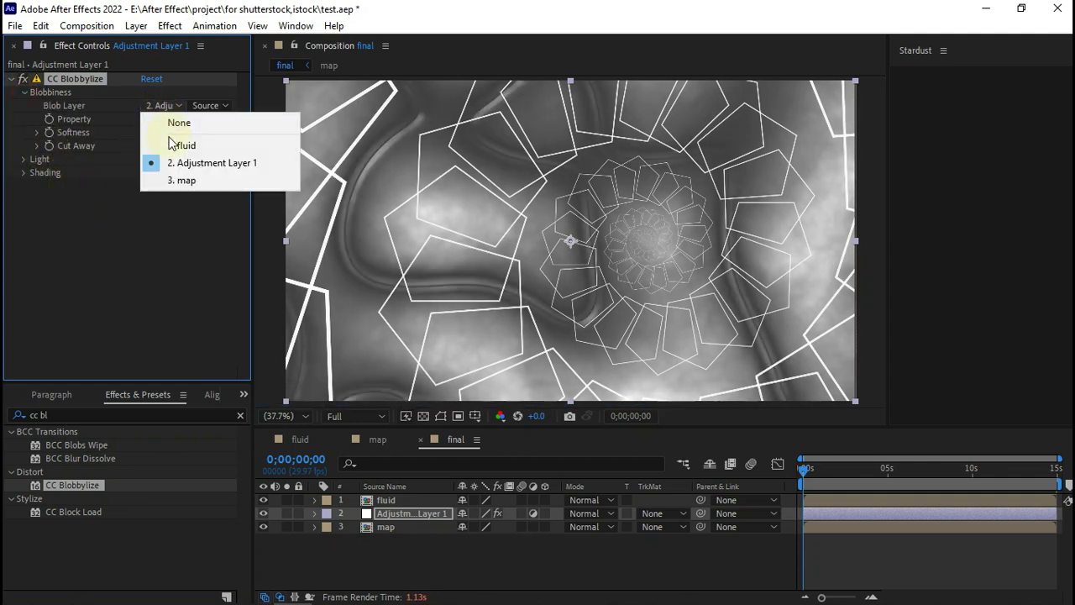
{"action": "left_click", "coordinate": [218, 147]}
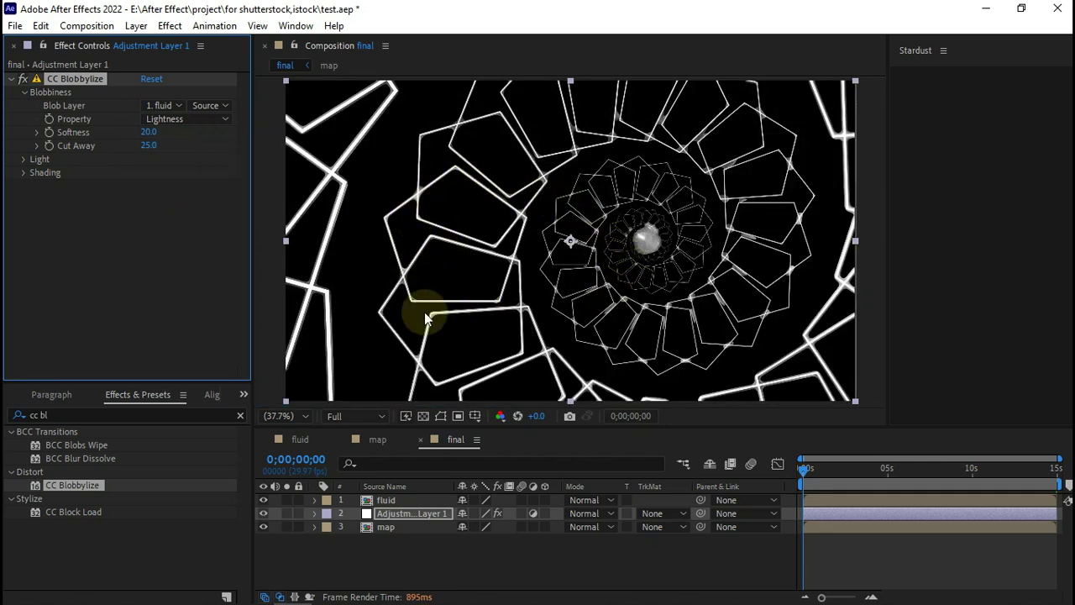
{"action": "left_click", "coordinate": [148, 132]}
{"action": "type", "text": "15"}
{"action": "key", "text": "Tab"}
{"action": "type", "text": "5"}
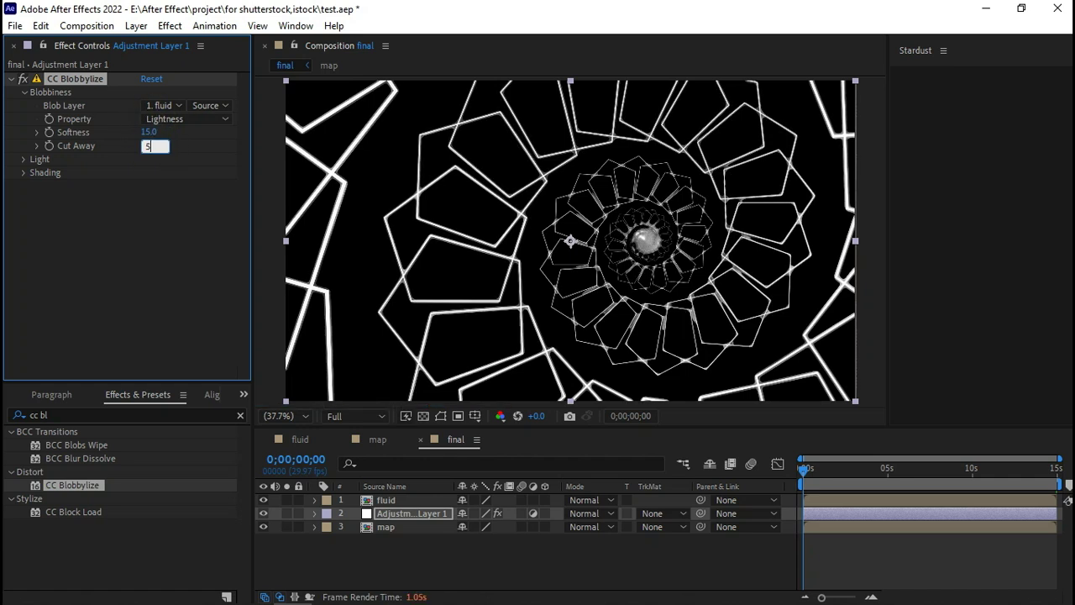
{"action": "key", "text": "Return"}
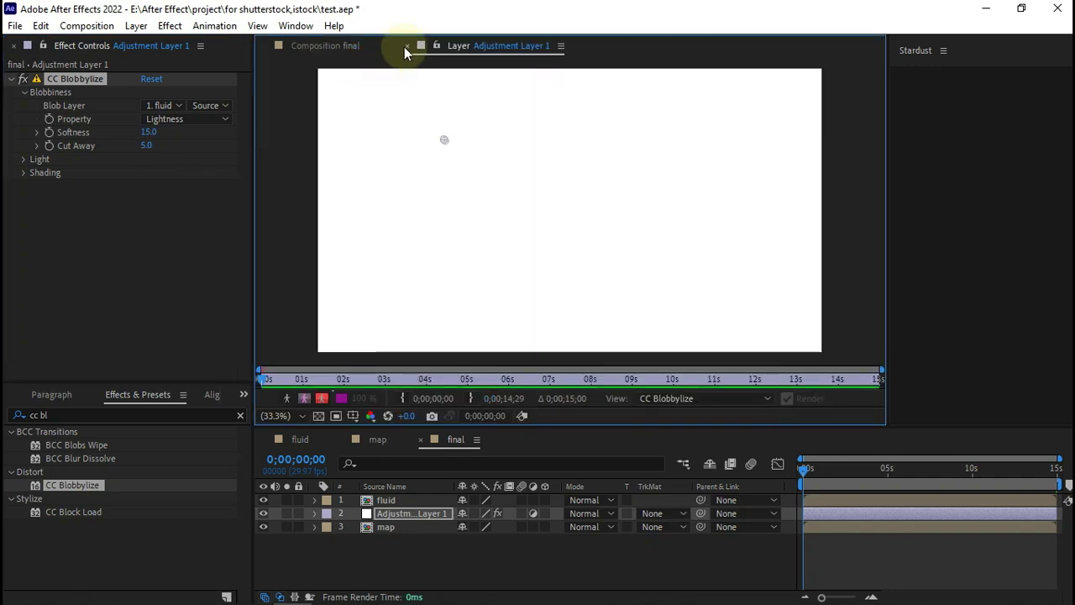
- Close the adjustment layer's Layer panel to show the final comp, and dismiss the notification
{"action": "left_click", "coordinate": [403, 47]}
{"action": "left_click", "coordinate": [409, 47]}
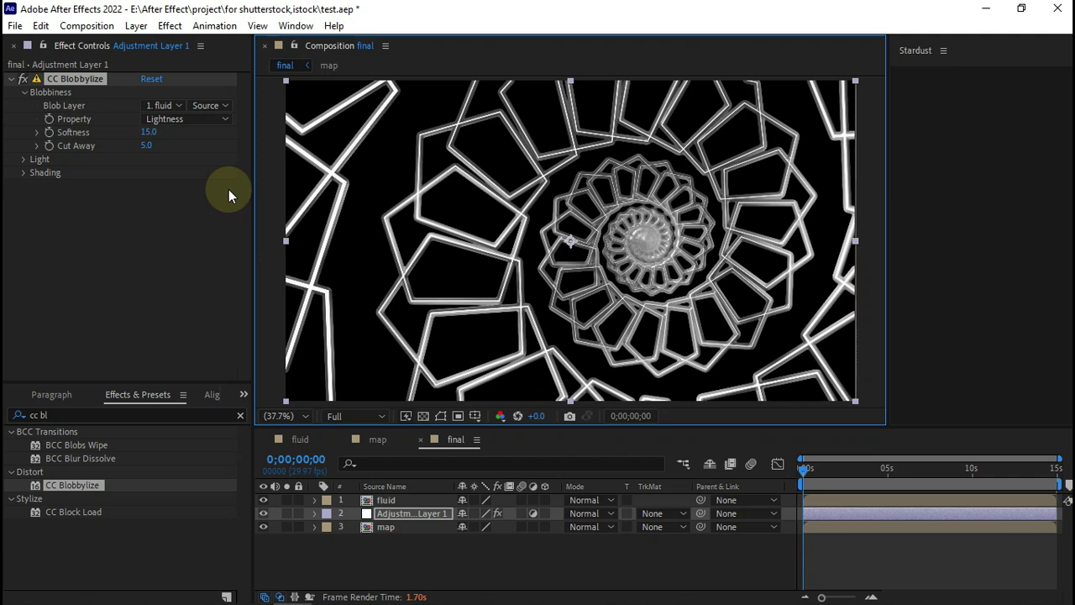
{"action": "left_click", "coordinate": [24, 161]}
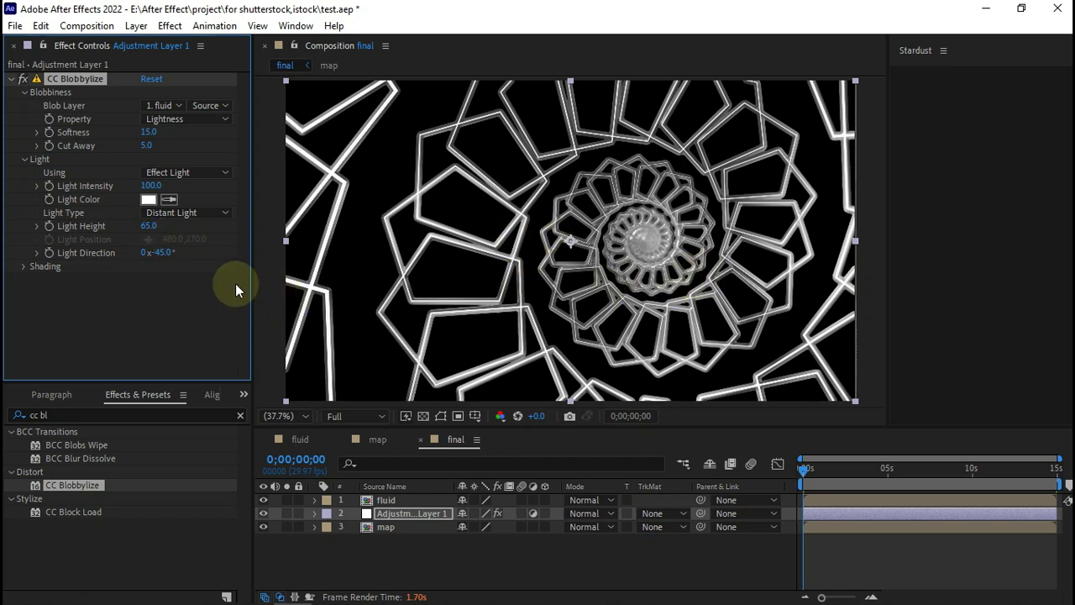
{"action": "left_click", "coordinate": [12, 78]}
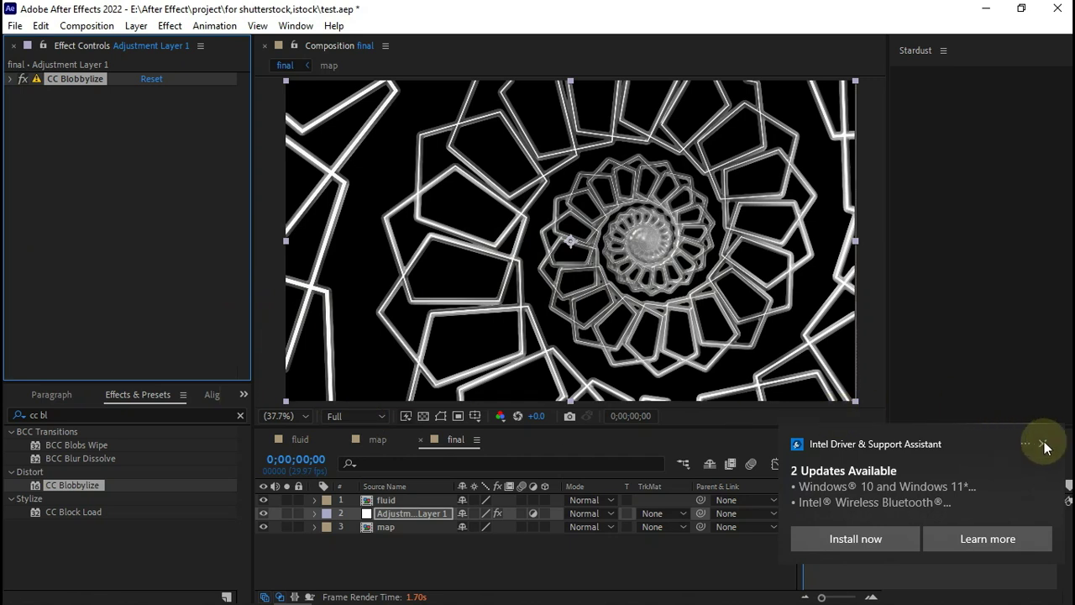
{"action": "left_click", "coordinate": [1043, 443]}
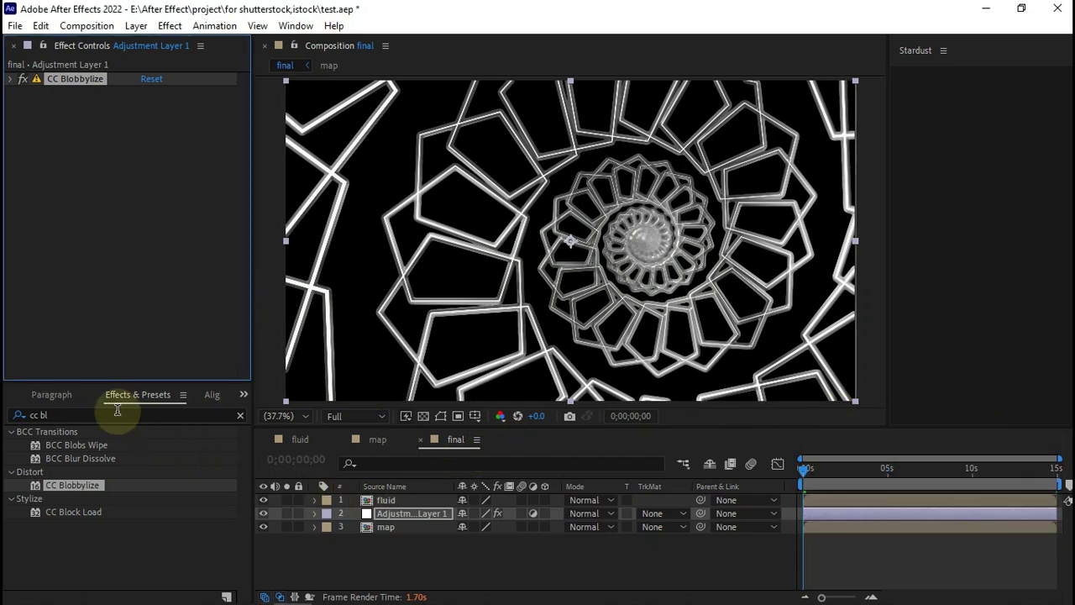
- Apply CC Plastic to the adjustment layer with fluid as the Bump Layer
{"action": "left_click", "coordinate": [117, 411]}
{"action": "key", "text": "BackSpace"}
{"action": "key", "text": "BackSpace"}
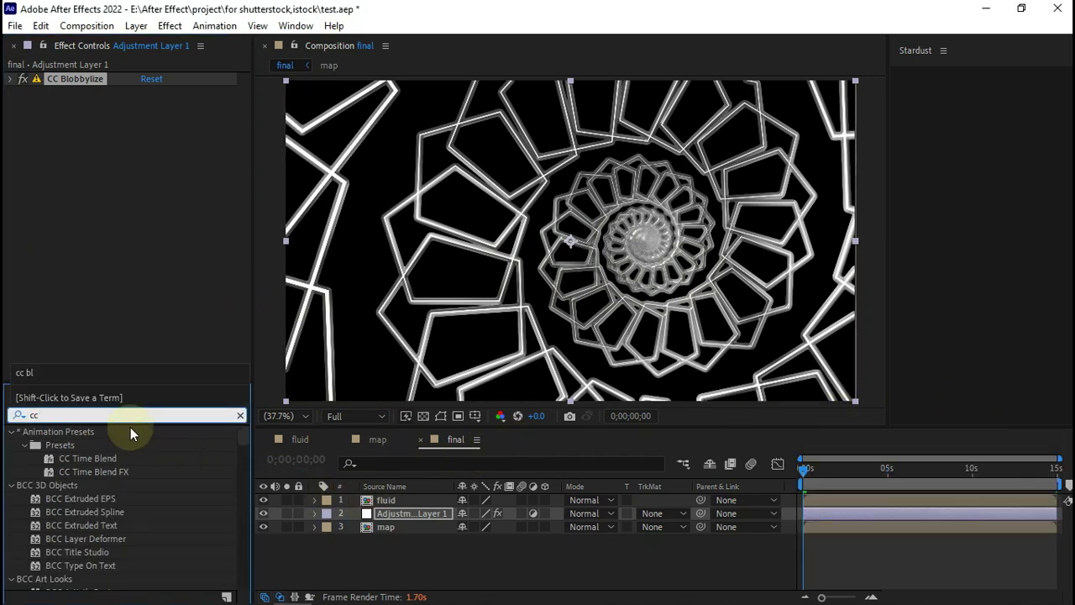
{"action": "type", "text": " plast"}
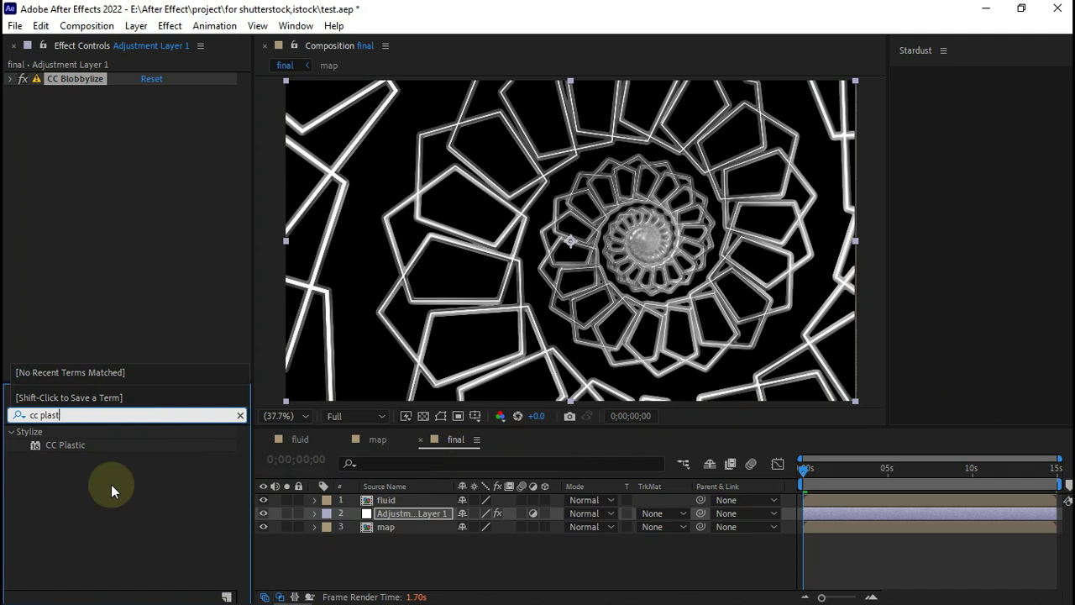
{"action": "left_click_drag", "start_coordinate": [86, 449], "coordinate": [112, 246]}
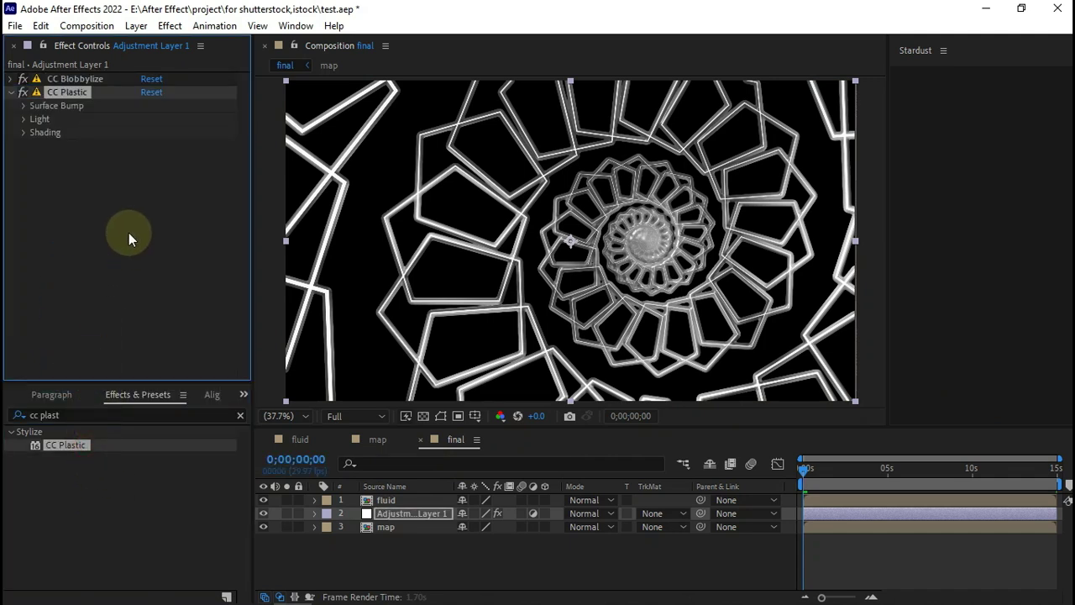
{"action": "left_click", "coordinate": [23, 105]}
{"action": "left_click", "coordinate": [178, 120]}
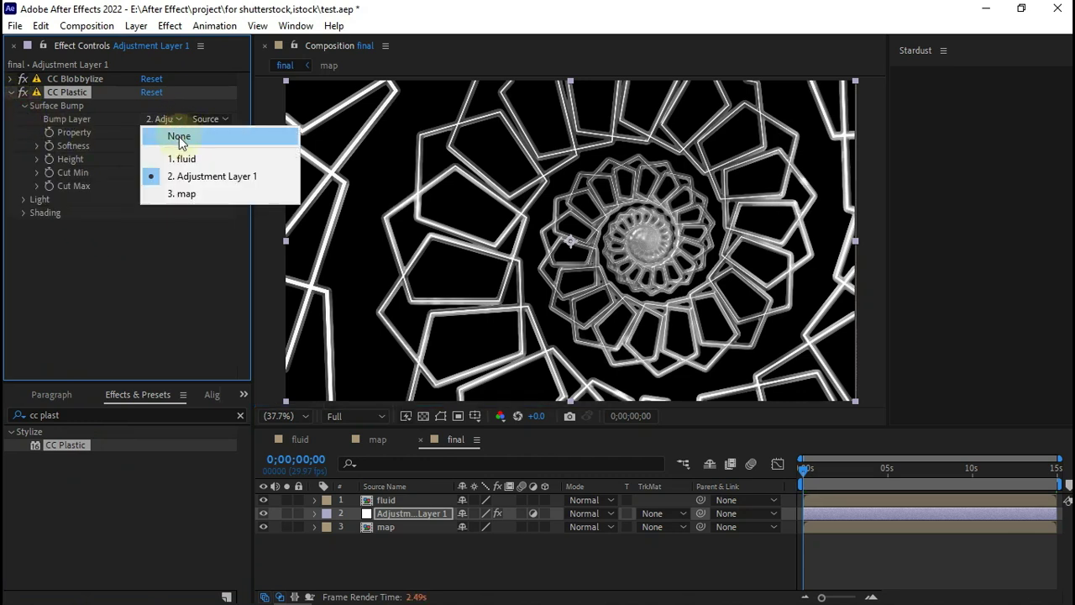
{"action": "left_click", "coordinate": [178, 162]}
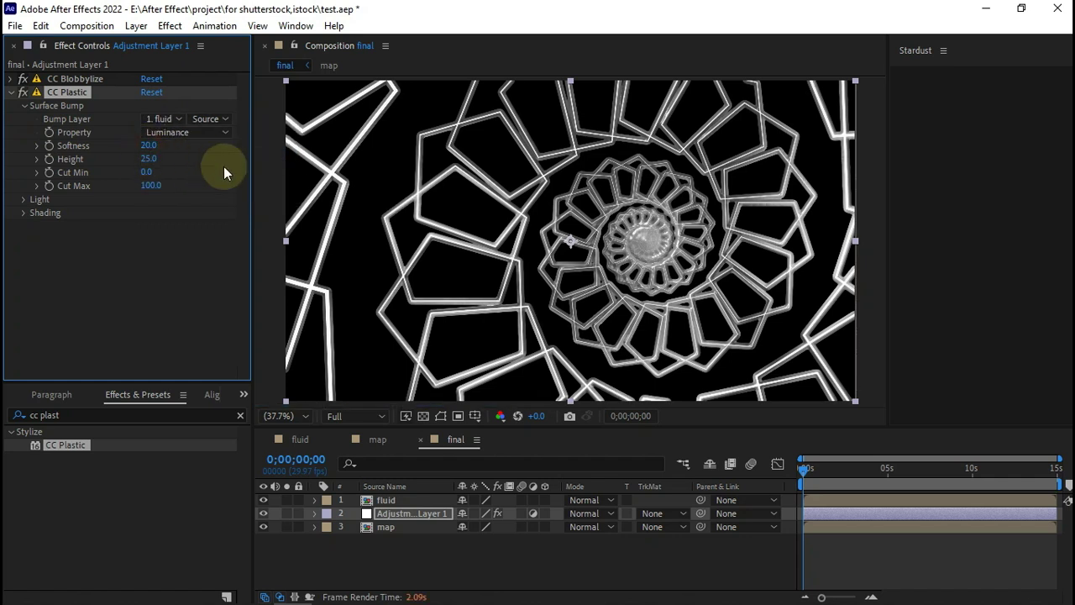
- Set CC Plastic Softness to 0.7, Height to 0 and Cut Min to 9
{"action": "left_click", "coordinate": [156, 145]}
{"action": "type", "text": ".7"}
{"action": "key", "text": "Tab"}
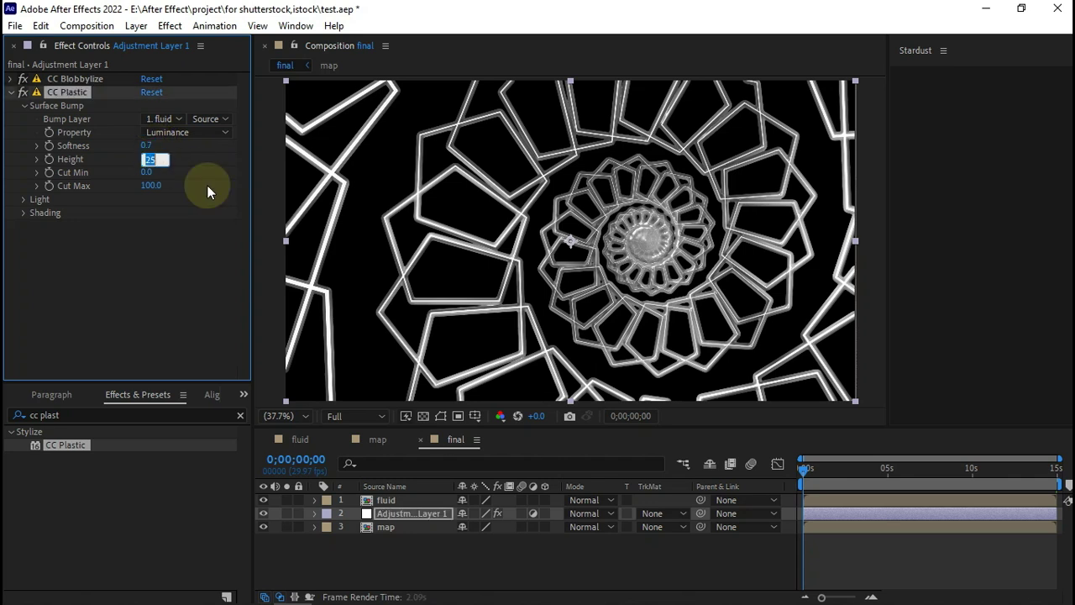
{"action": "type", "text": "0"}
{"action": "key", "text": "Return"}
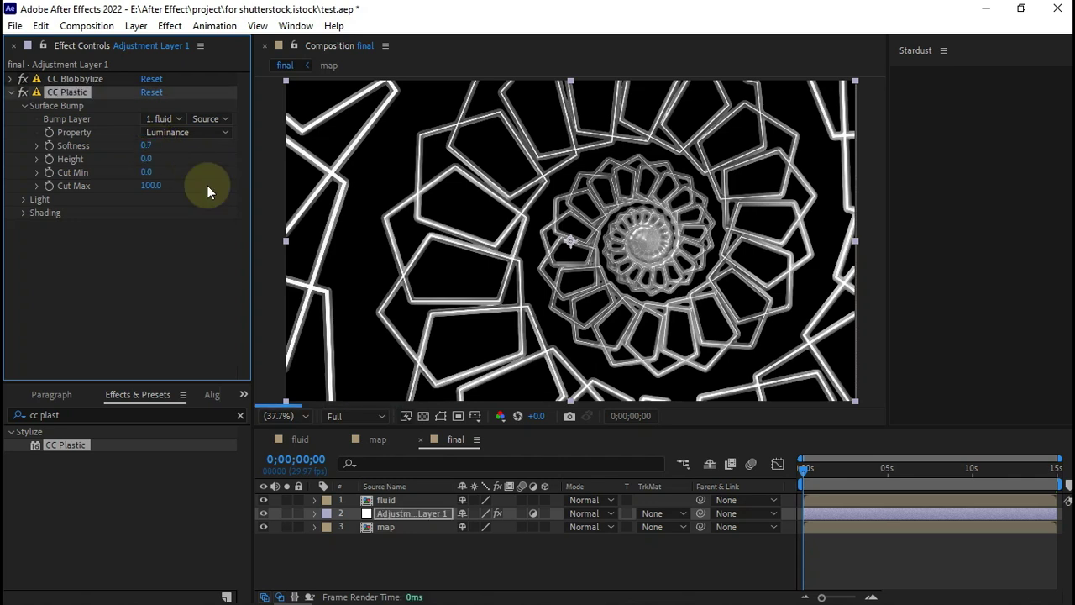
{"action": "left_click", "coordinate": [148, 172]}
{"action": "type", "text": "9"}
{"action": "key", "text": "Return"}
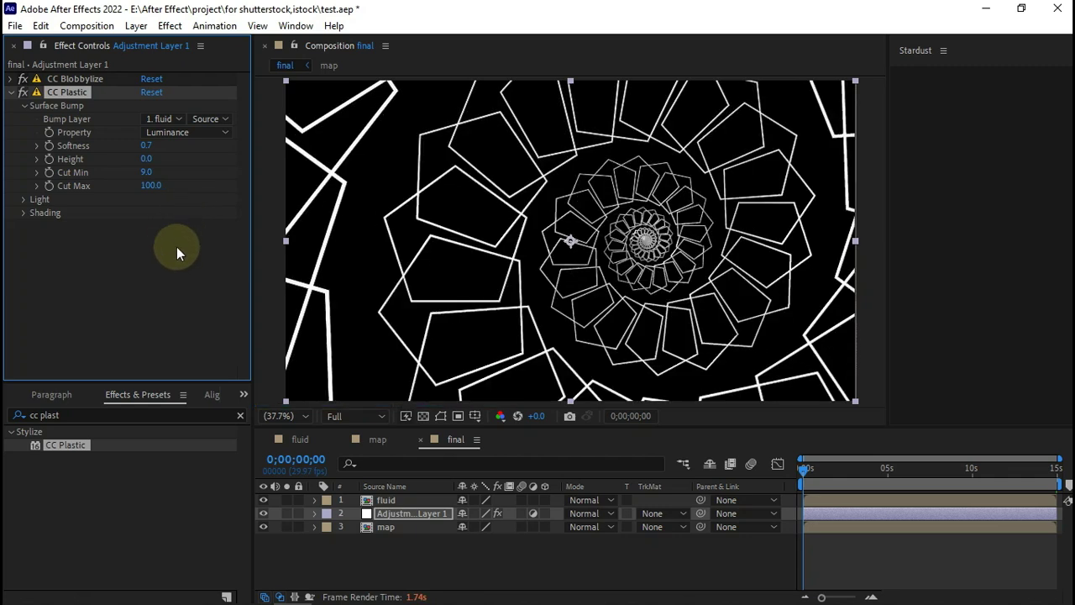
{"action": "right_click", "coordinate": [345, 556]}
- Add a new adjustment layer on top and hide the fluid layer
{"action": "mouse_move", "coordinate": [425, 365]}
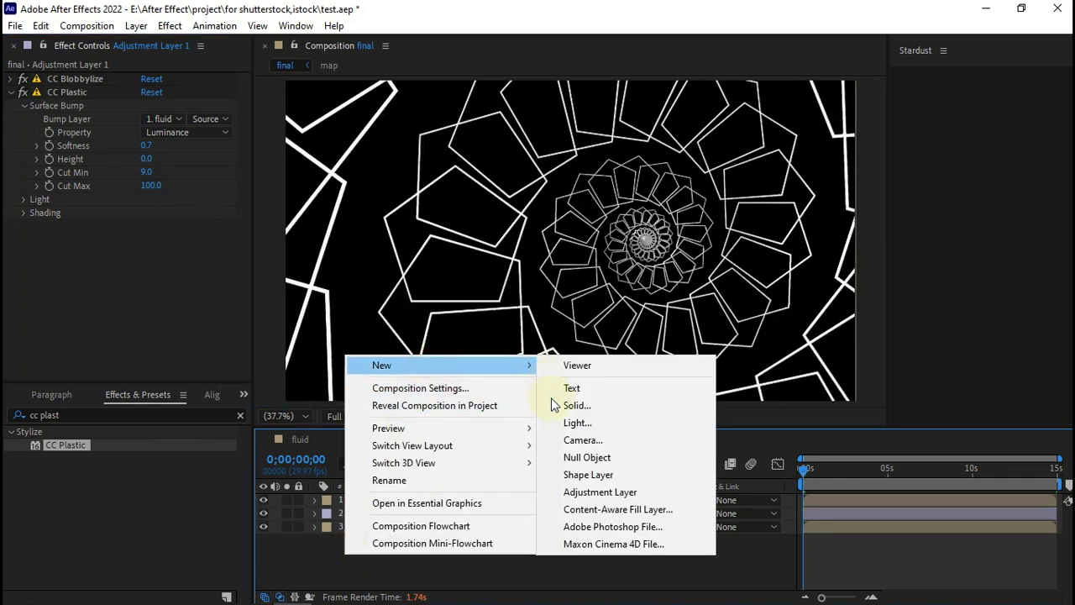
{"action": "left_click", "coordinate": [591, 494]}
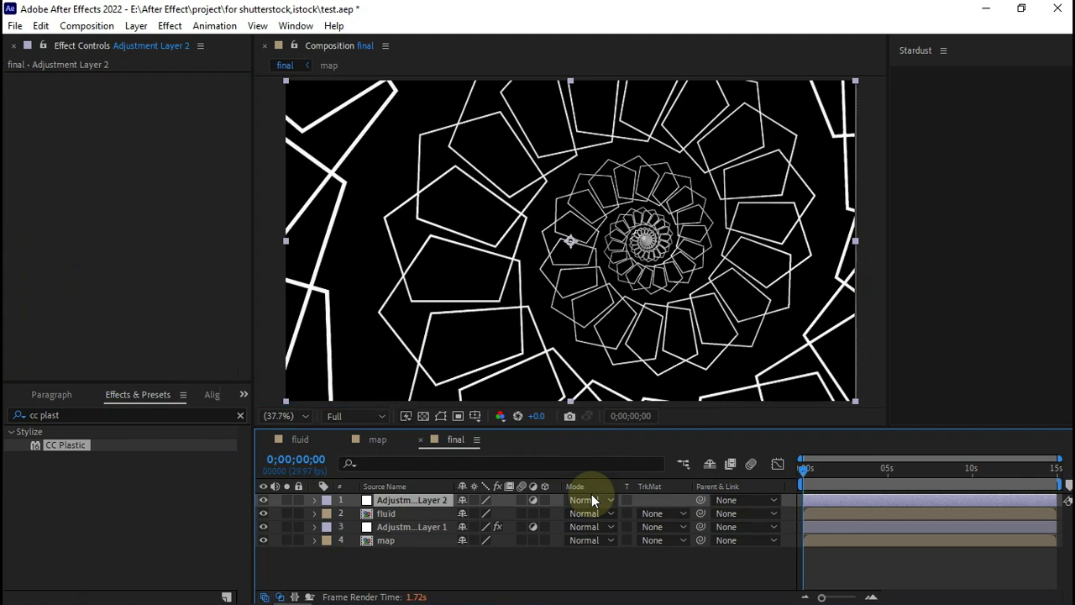
{"action": "left_click", "coordinate": [262, 515]}
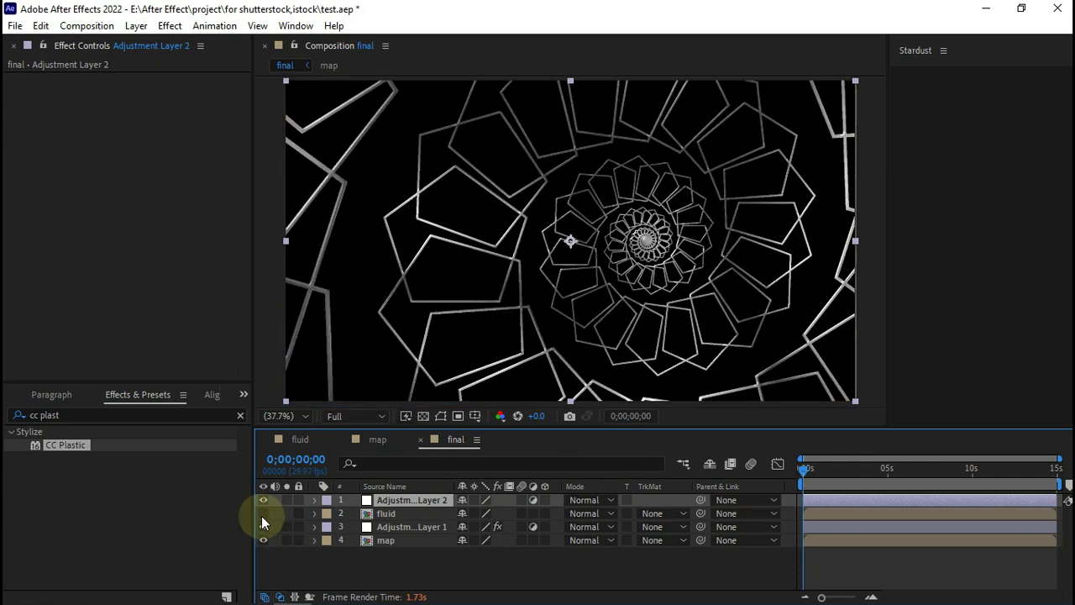
{"action": "left_click", "coordinate": [435, 502]}
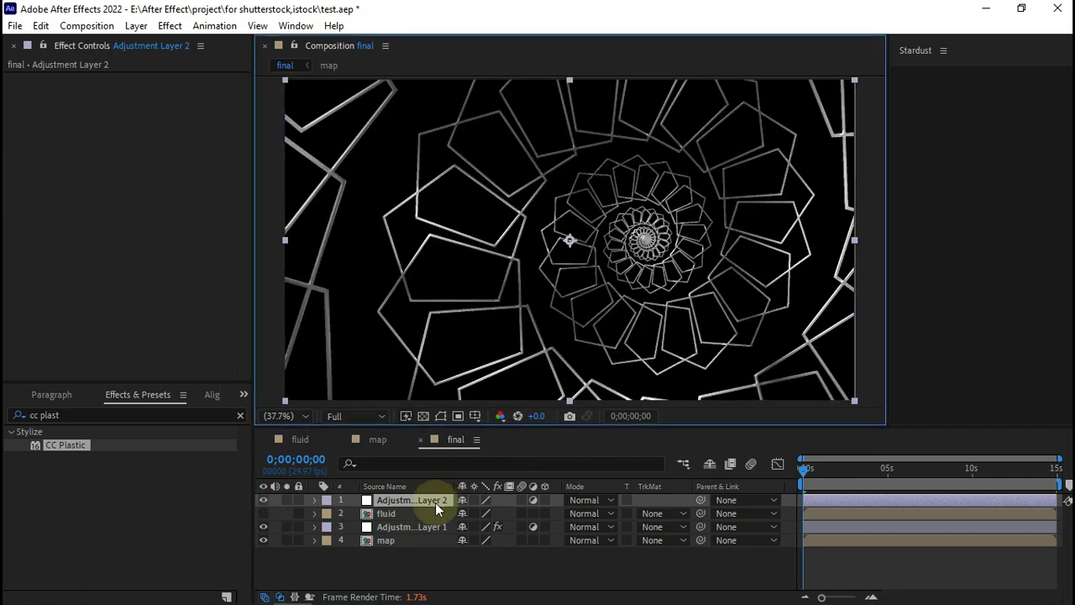
{"action": "left_click", "coordinate": [417, 506]}
- Apply CC Toner in Duotone mode with Highlights colour FFEE99
{"action": "key", "text": "ctrl+space"}
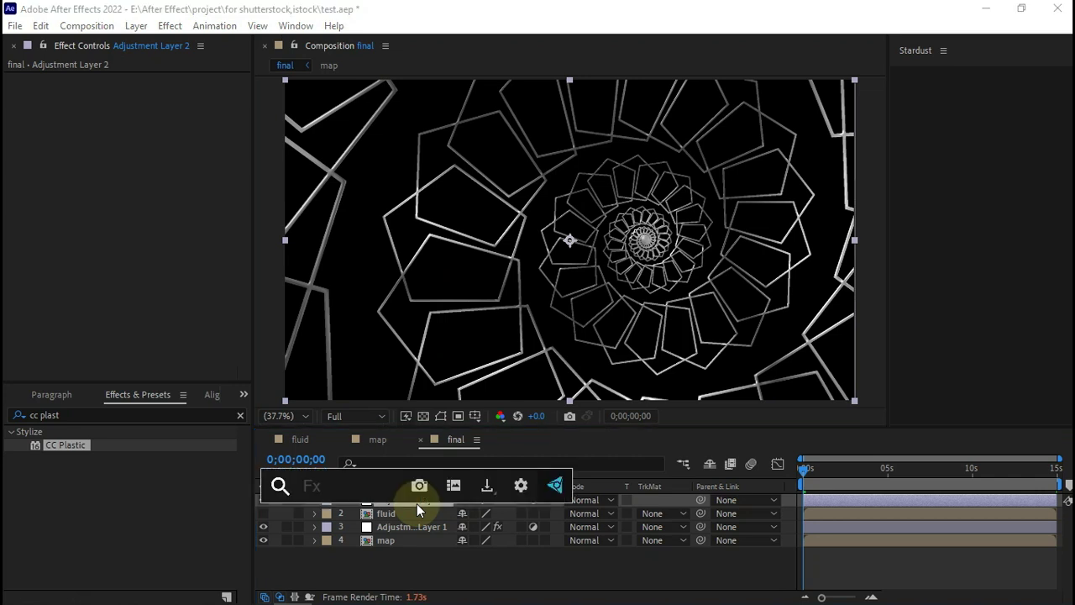
{"action": "type", "text": "cc ton"}
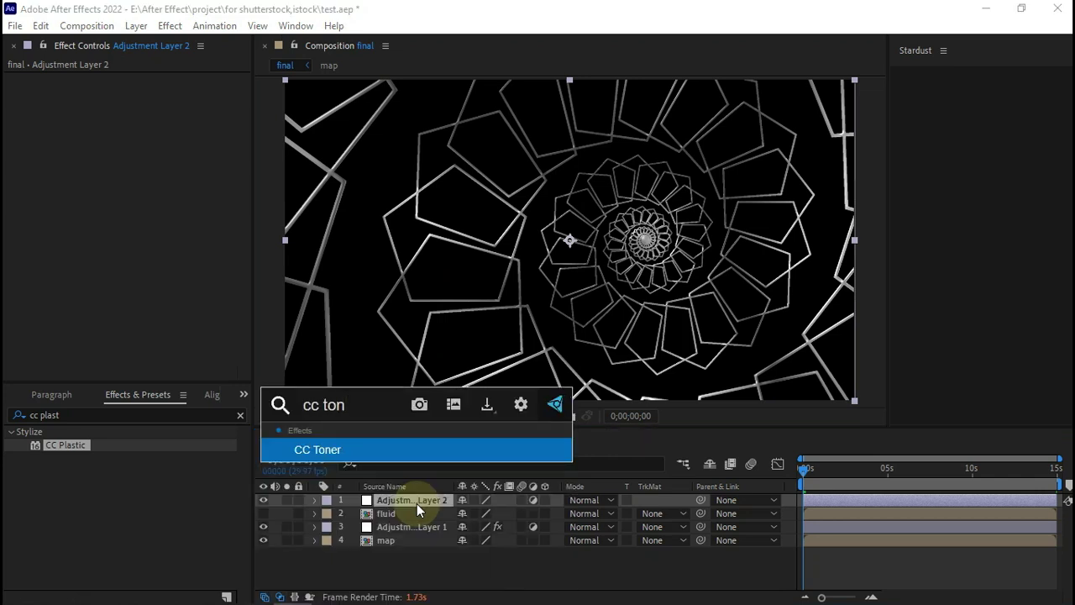
{"action": "key", "text": "Return"}
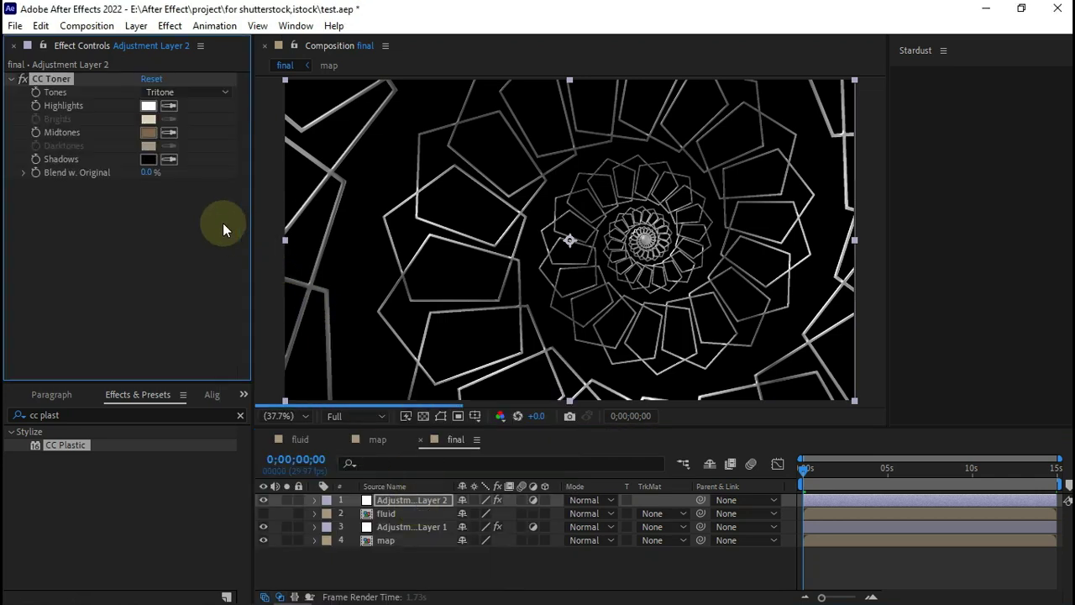
{"action": "left_click", "coordinate": [204, 91]}
{"action": "left_click", "coordinate": [191, 118]}
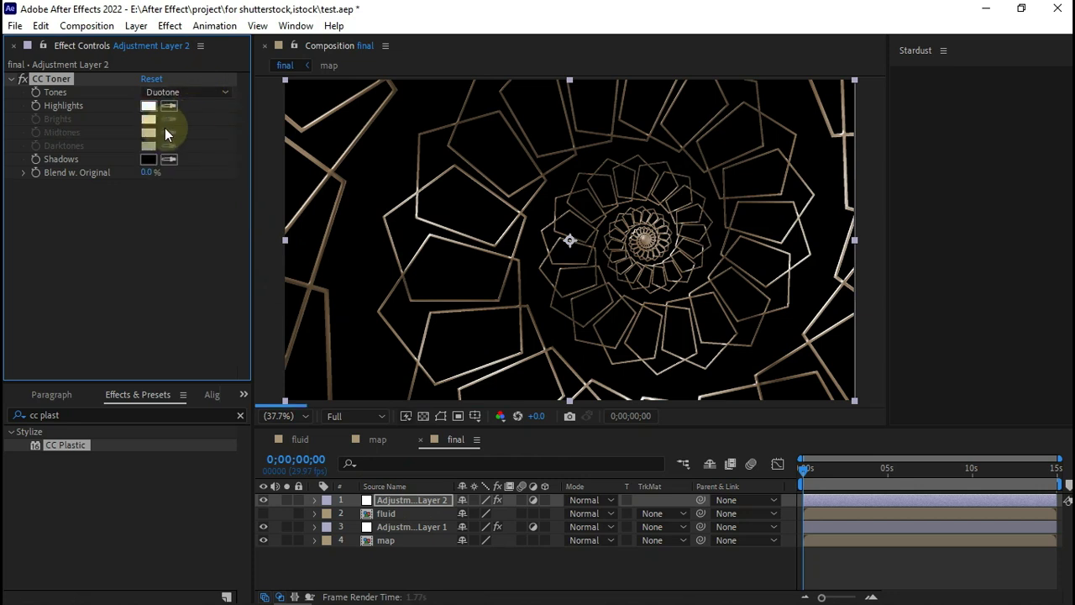
{"action": "left_click", "coordinate": [154, 109]}
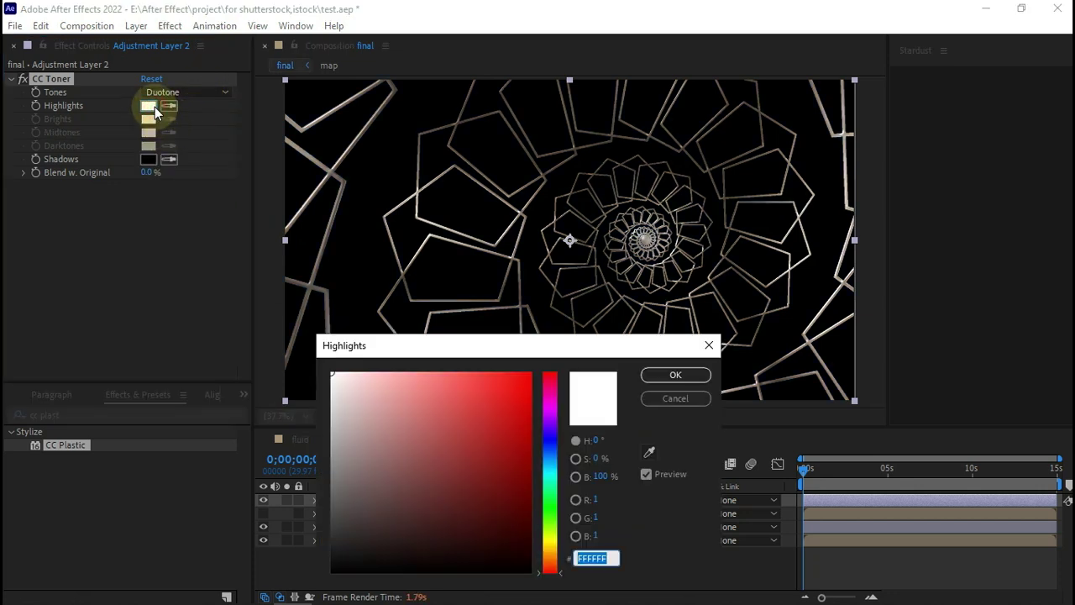
{"action": "type", "text": "FFAE99"}
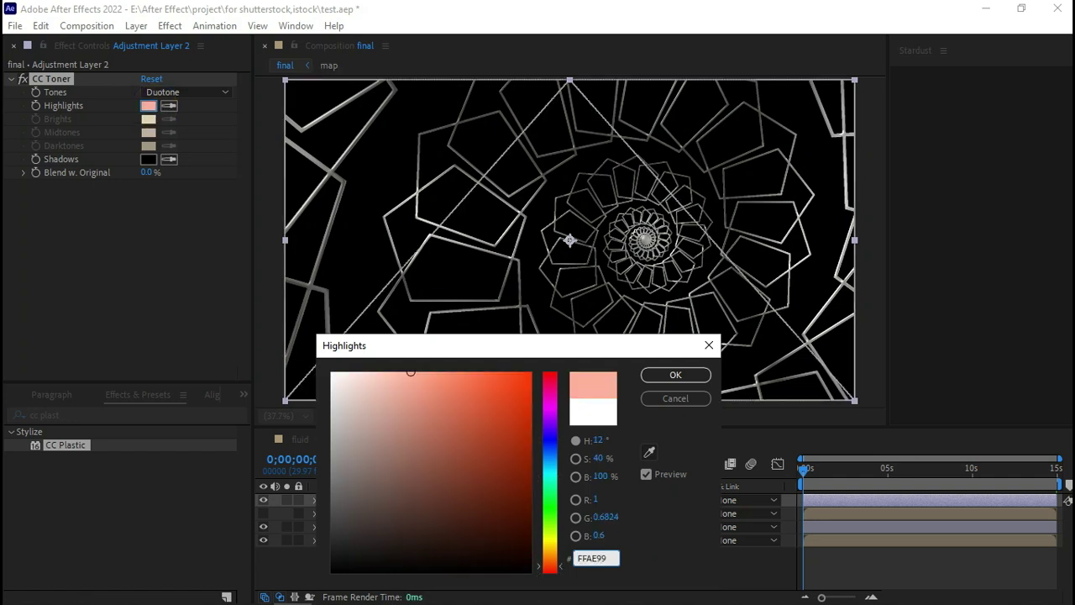
{"action": "type", "text": "FFEE99"}
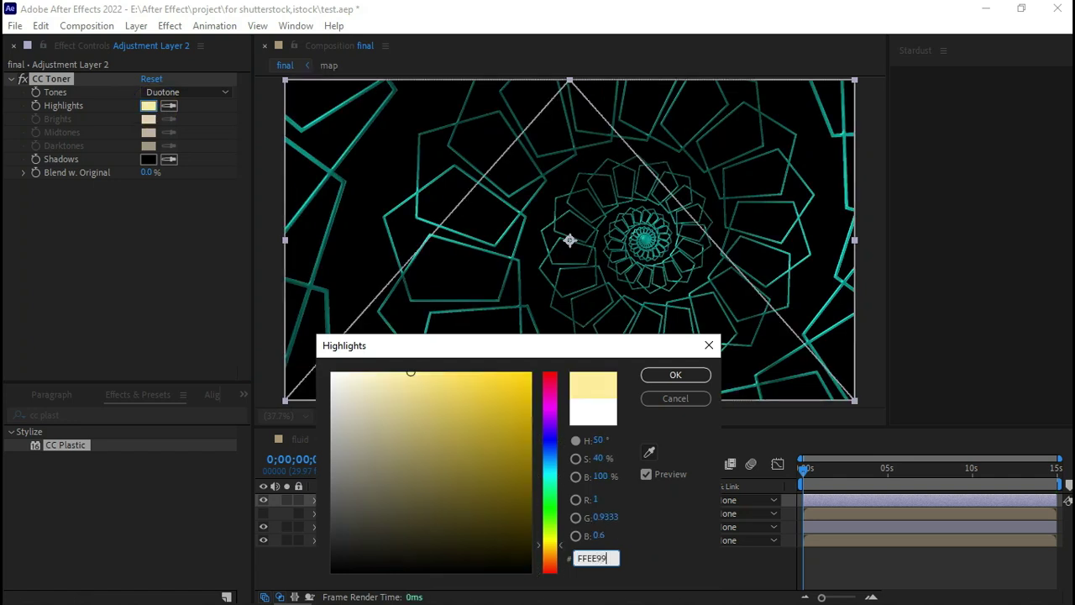
{"action": "left_click", "coordinate": [645, 374]}
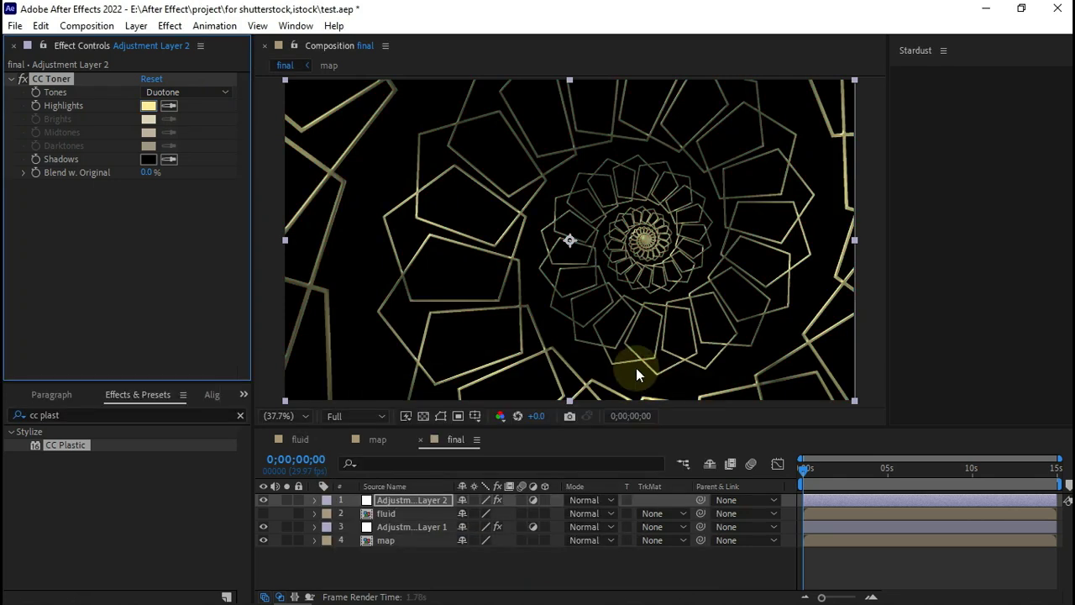
{"action": "left_click", "coordinate": [399, 498]}
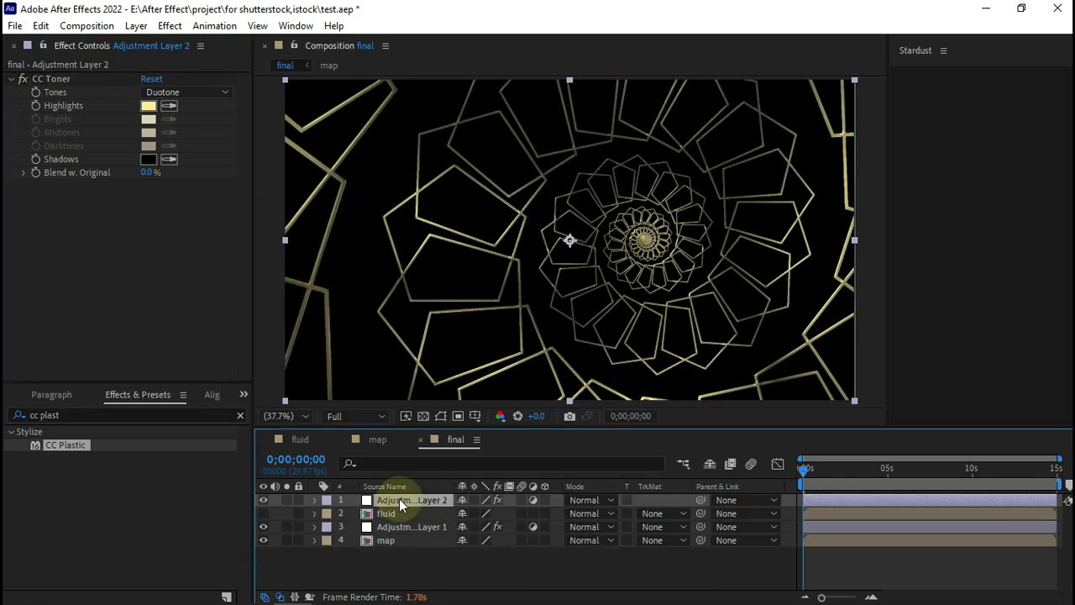
- Give Adjustment Layer 2's Brightness & Contrast a Brightness of 50 and Contrast of 100
{"action": "key", "text": "ctrl+space"}
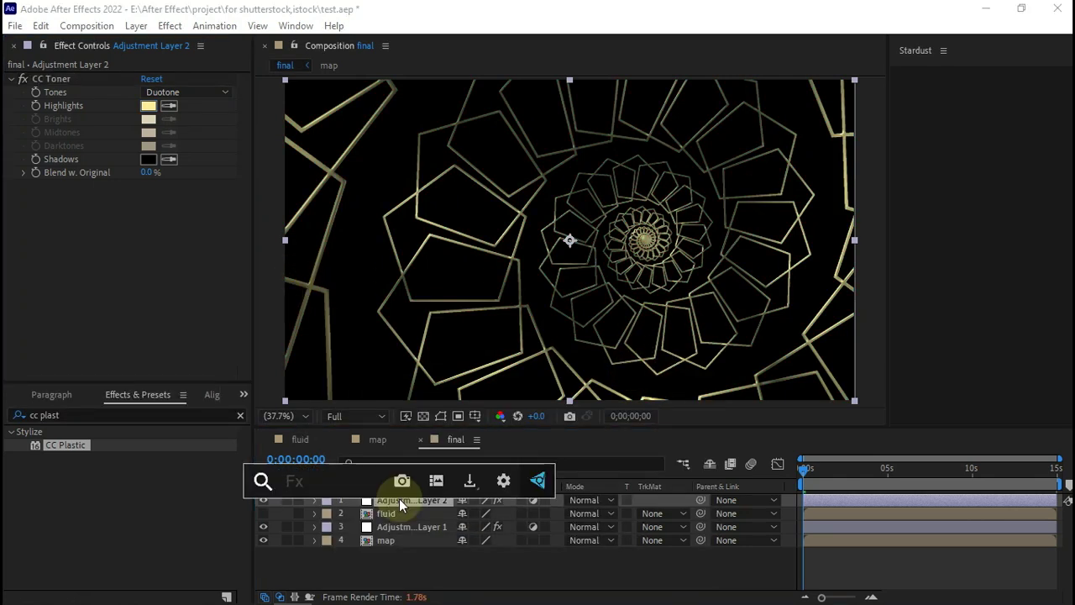
{"action": "type", "text": "bright"}
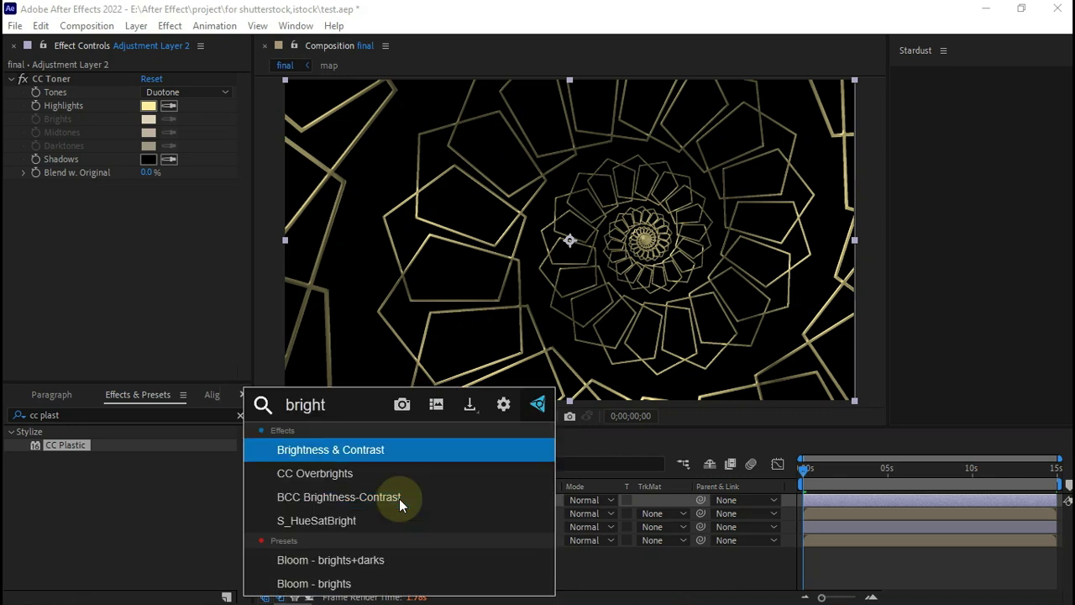
{"action": "key", "text": "Escape"}
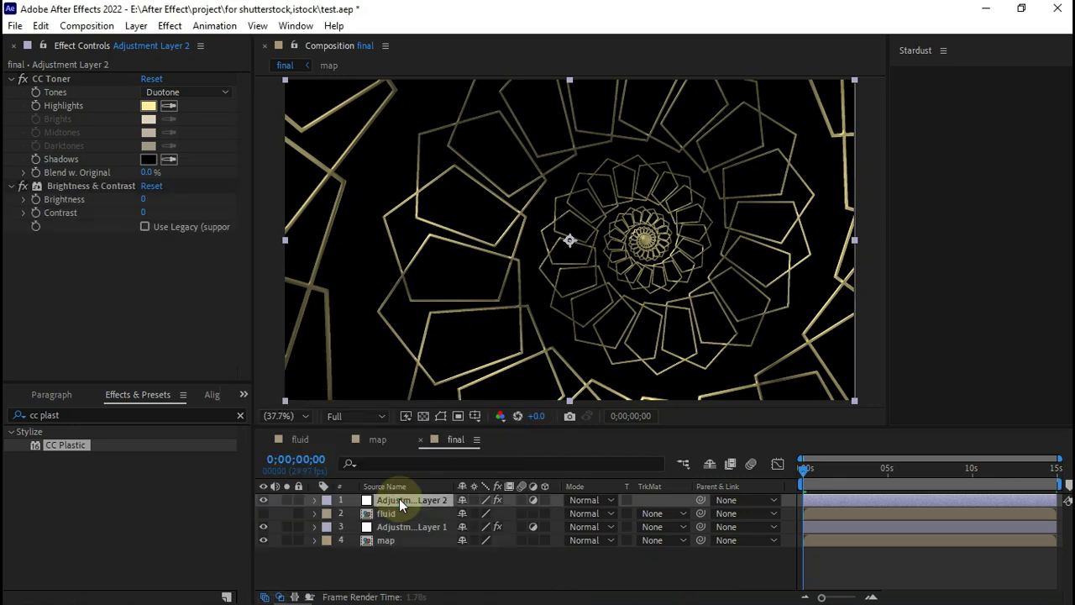
{"action": "left_click", "coordinate": [144, 200]}
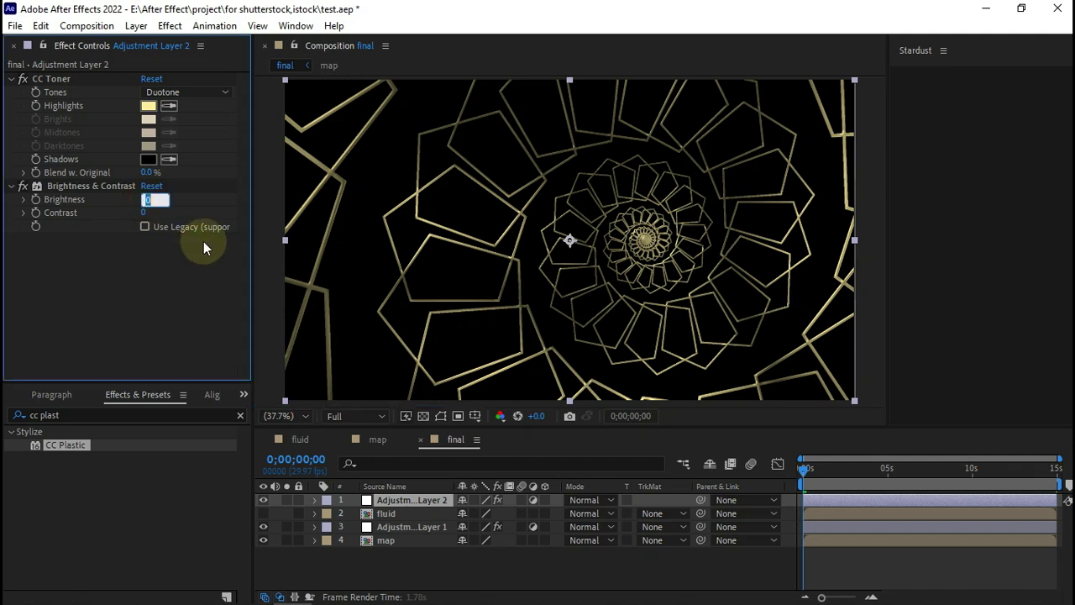
{"action": "type", "text": "50"}
{"action": "key", "text": "Tab"}
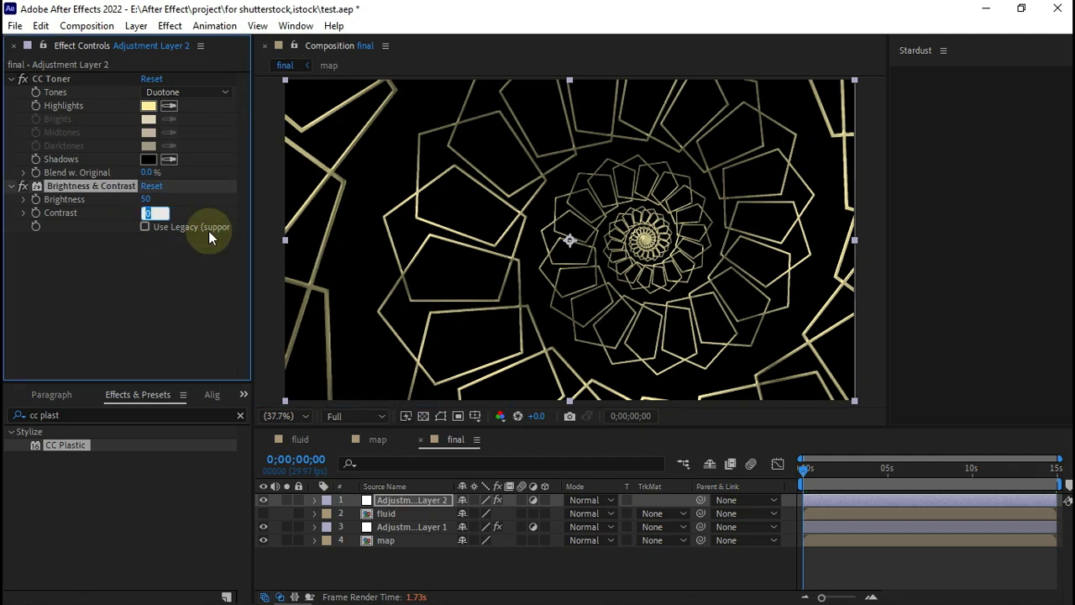
{"action": "type", "text": "100"}
{"action": "left_click", "coordinate": [209, 230]}
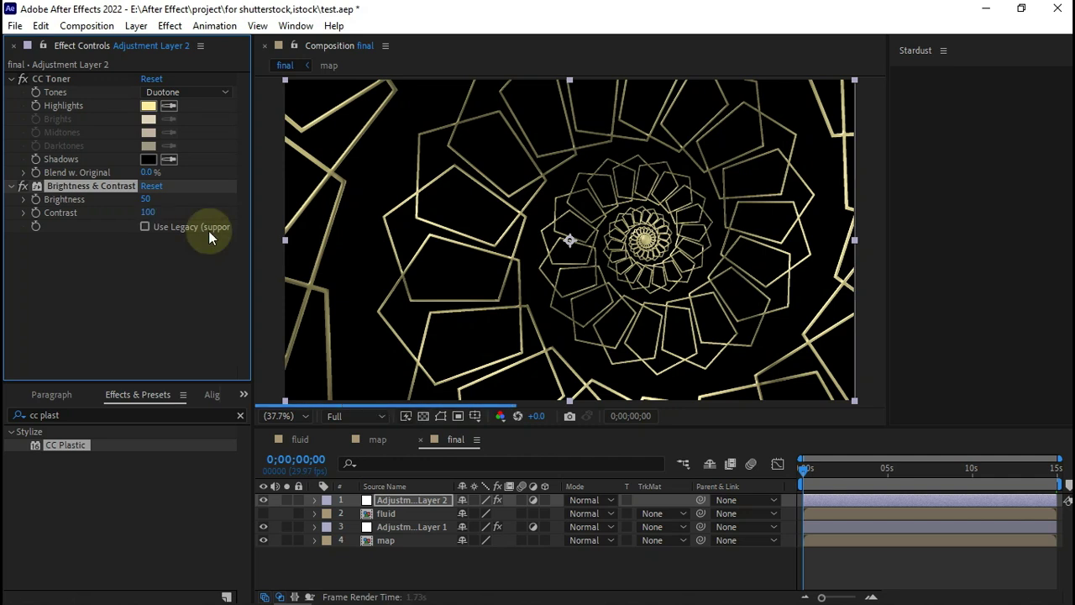
{"action": "left_click", "coordinate": [360, 279]}
{"action": "right_click", "coordinate": [414, 566]}
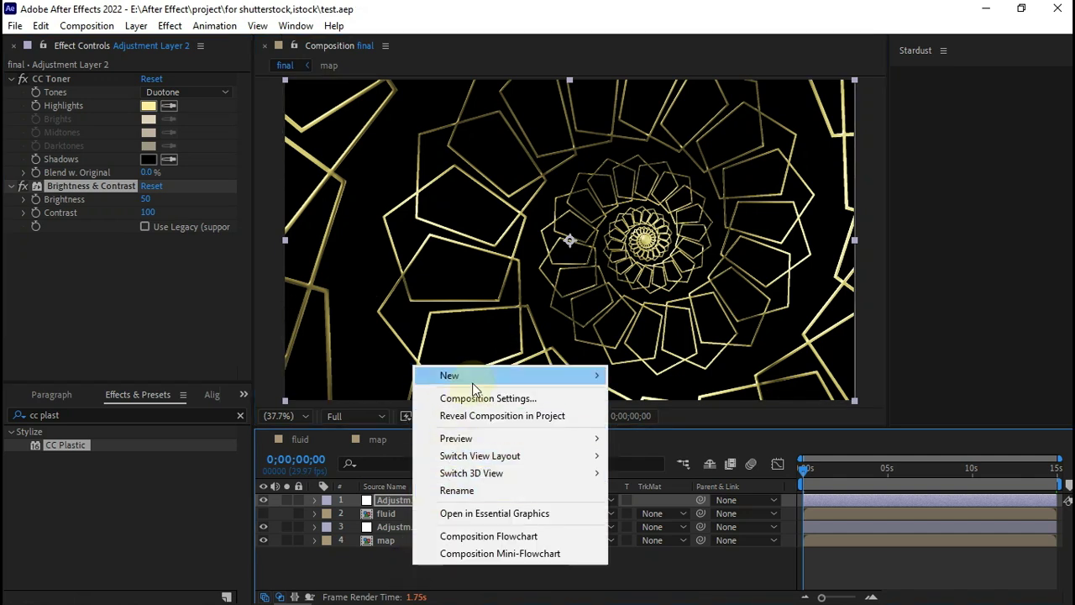
- Add a third adjustment layer with Radial Blur at Amount 3
{"action": "mouse_move", "coordinate": [472, 378]}
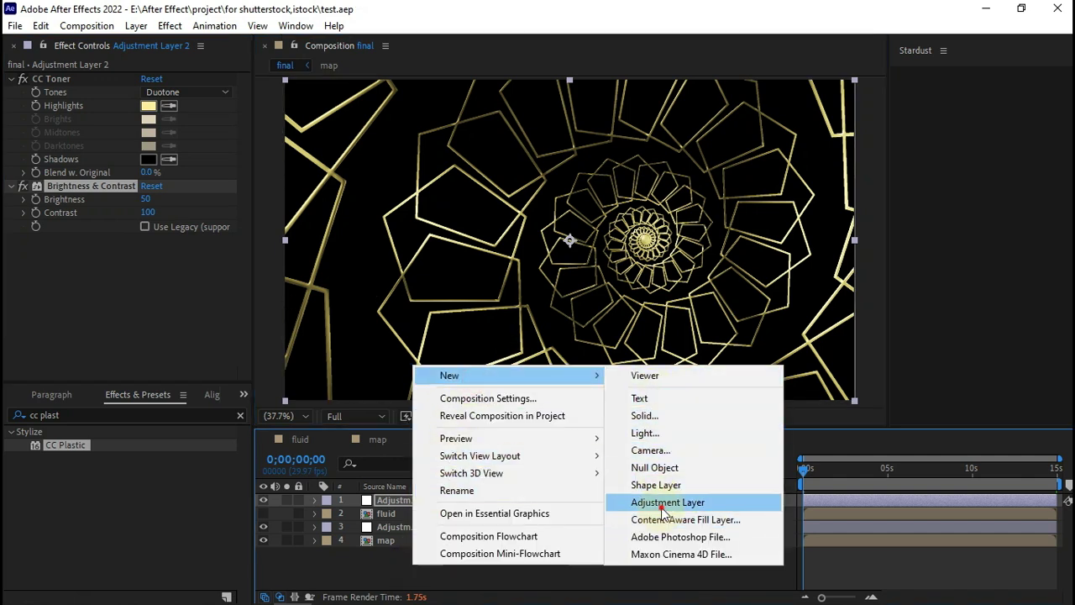
{"action": "left_click", "coordinate": [668, 502]}
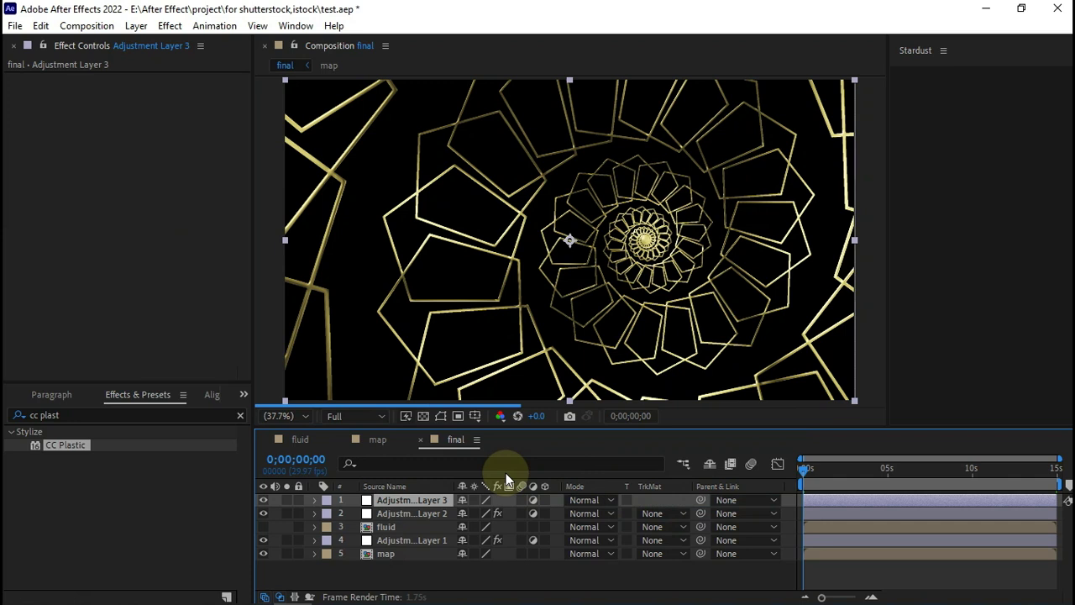
{"action": "key", "text": "ctrl+space"}
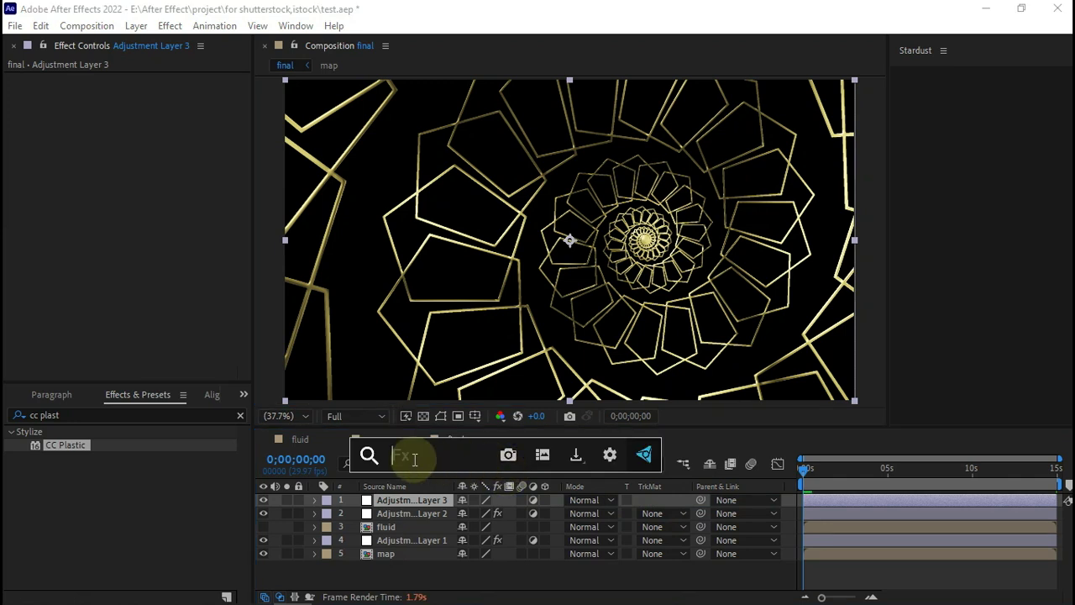
{"action": "type", "text": "raid"}
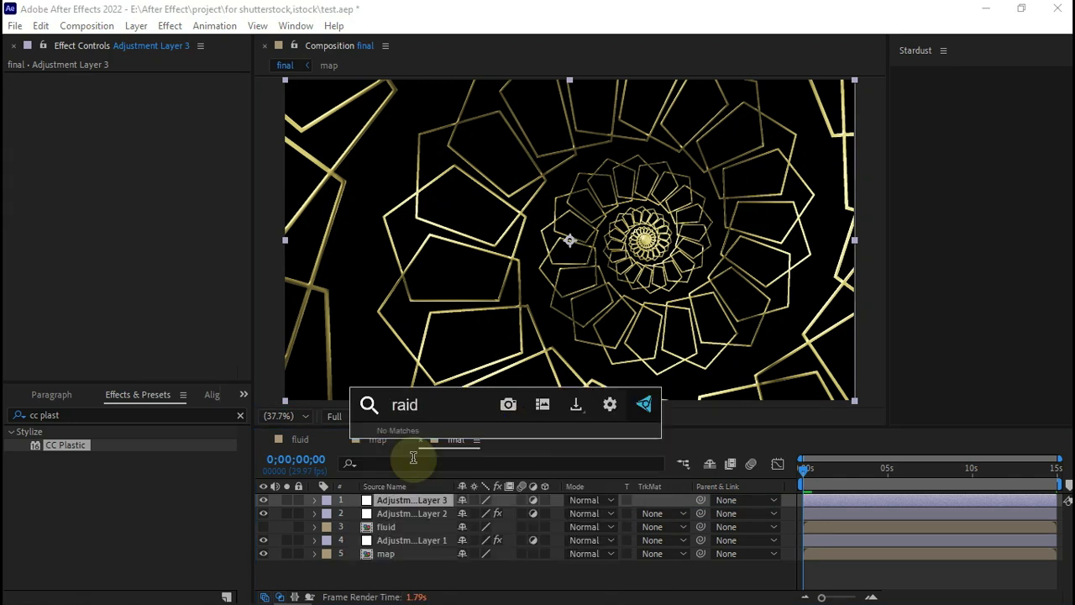
{"action": "key", "text": "BackSpace"}
{"action": "key", "text": "BackSpace"}
{"action": "type", "text": "dial"}
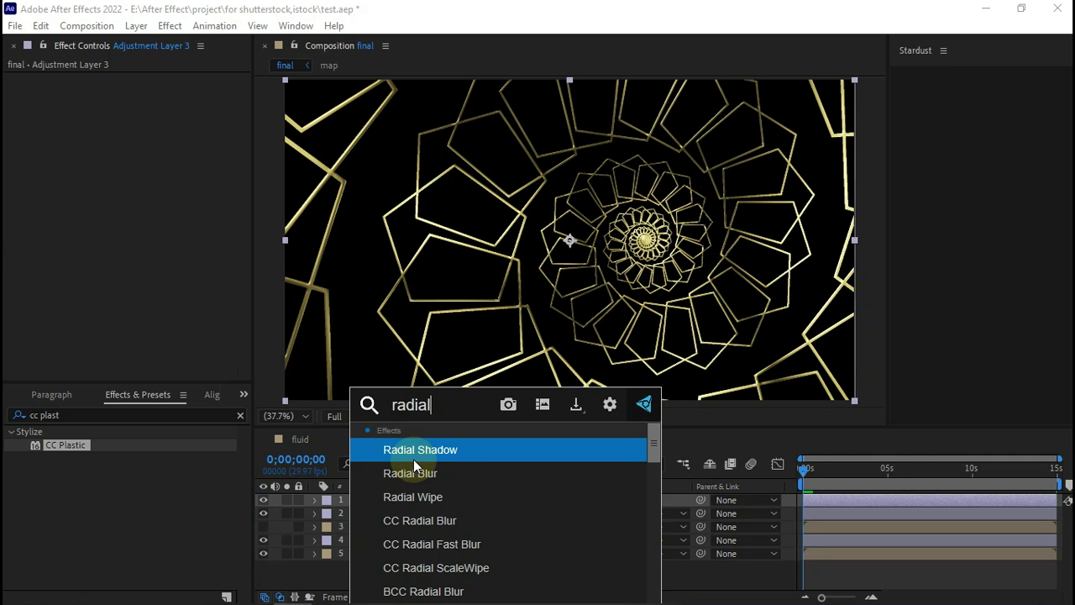
{"action": "left_click", "coordinate": [411, 473]}
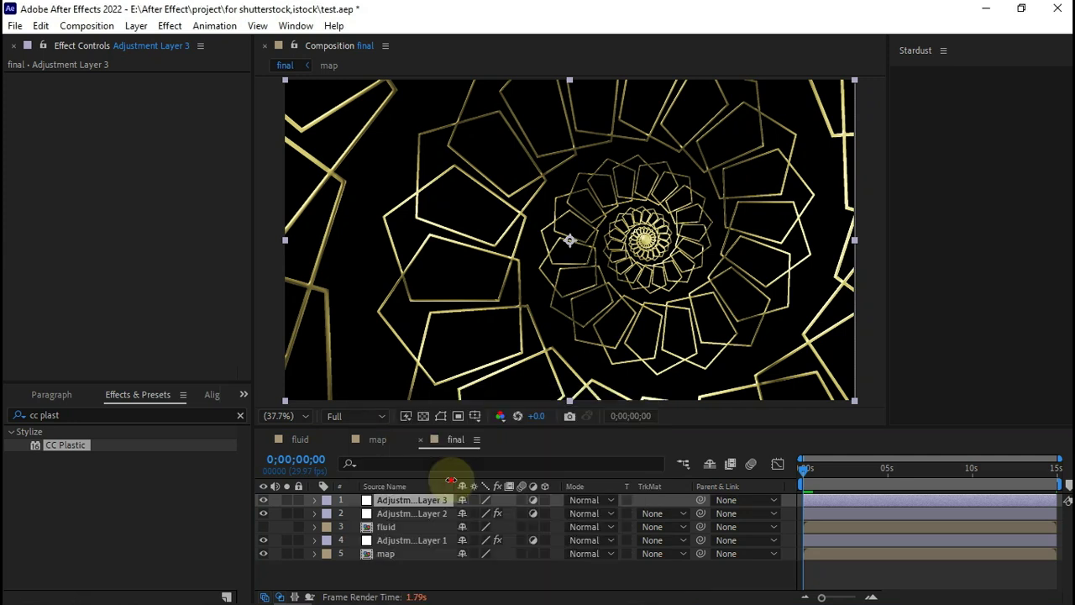
{"action": "left_click", "coordinate": [148, 230]}
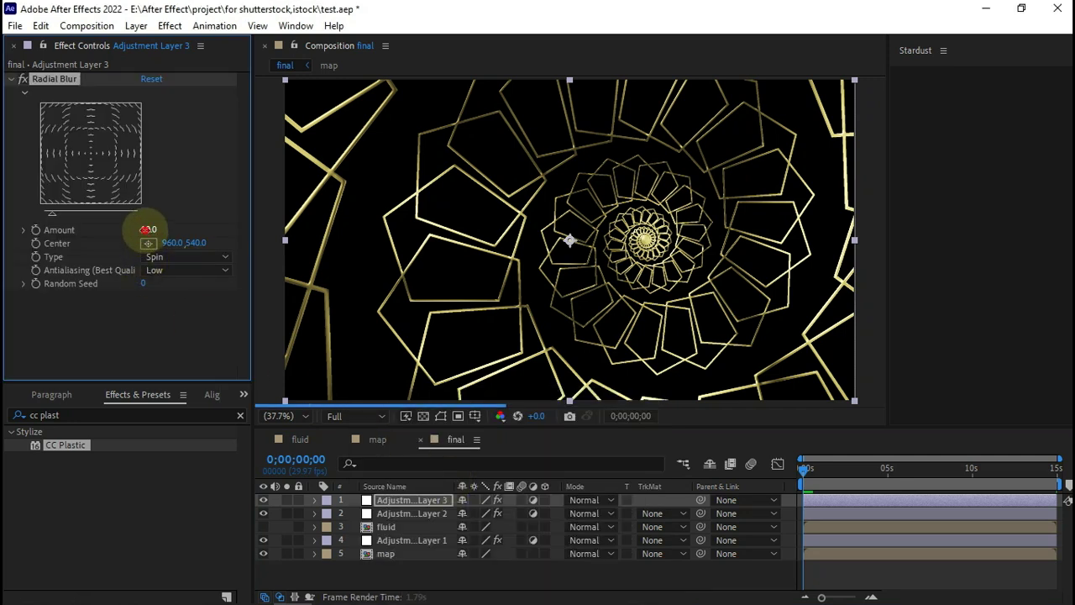
{"action": "type", "text": "3"}
{"action": "key", "text": "Return"}
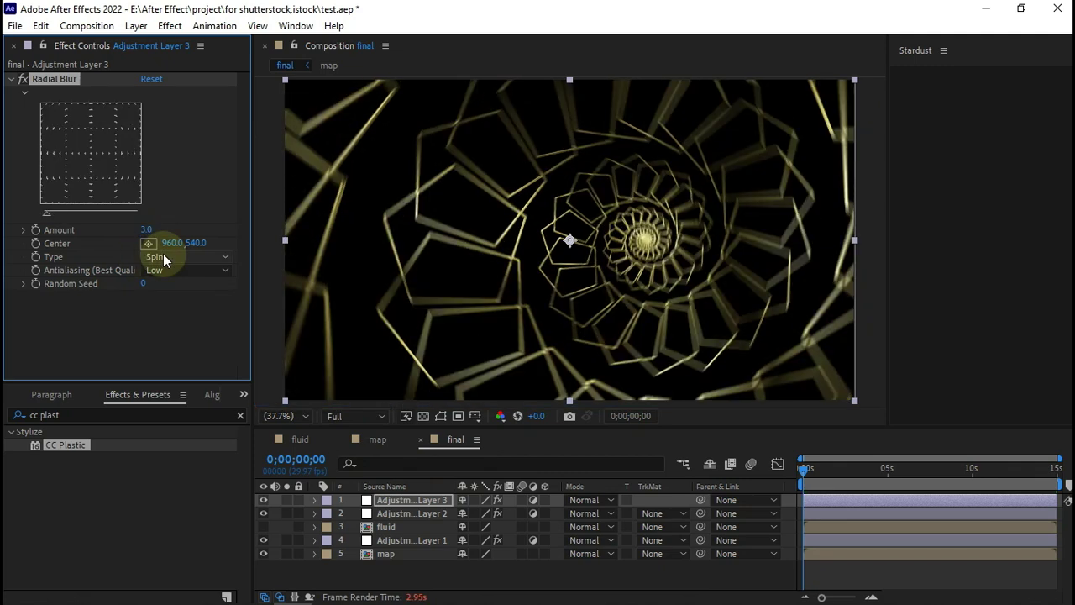
- Position the Radial Blur centre at 1004, 536, then drag it onto the tunnel core
{"action": "left_click", "coordinate": [172, 243]}
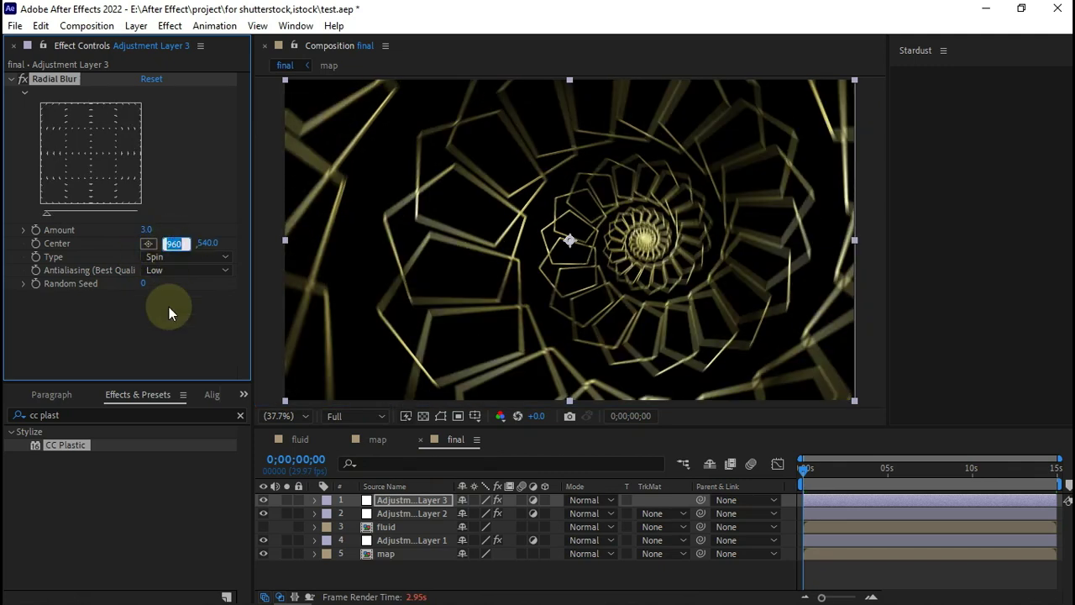
{"action": "type", "text": "1004"}
{"action": "key", "text": "Tab"}
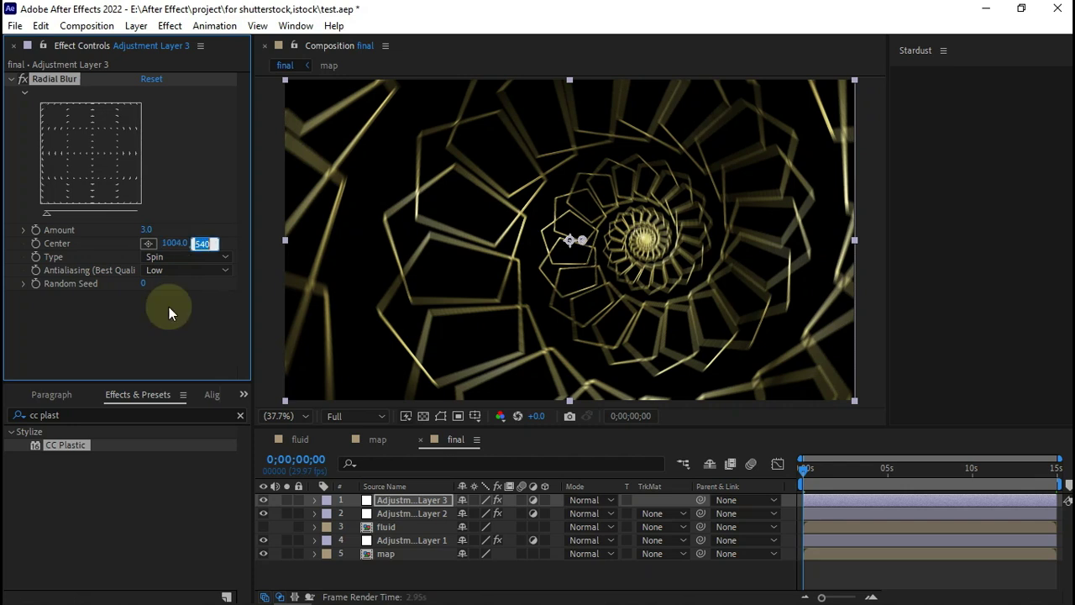
{"action": "type", "text": "536"}
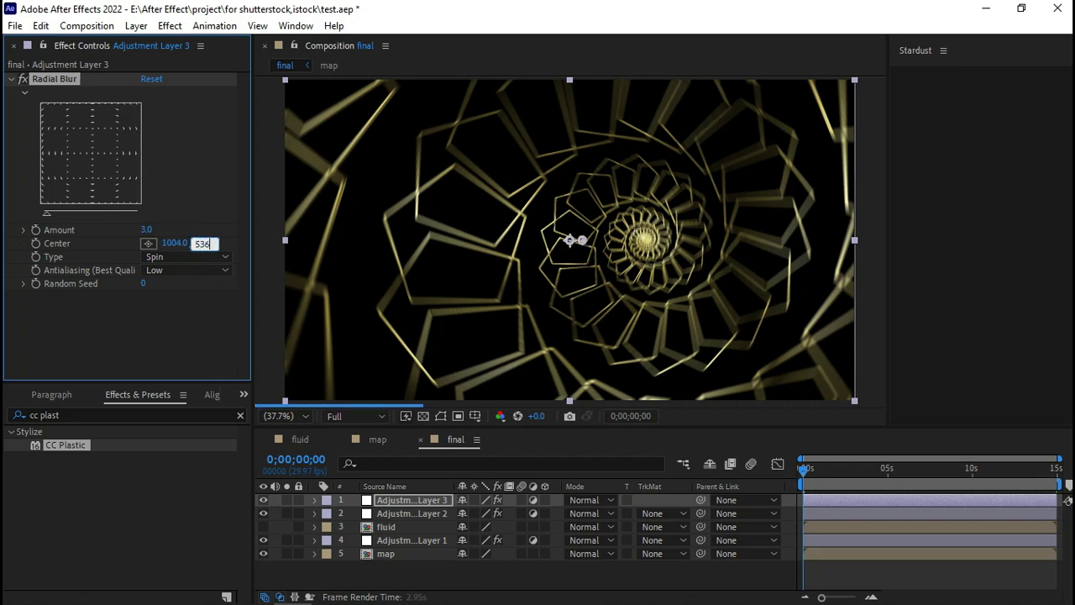
{"action": "key", "text": "Return"}
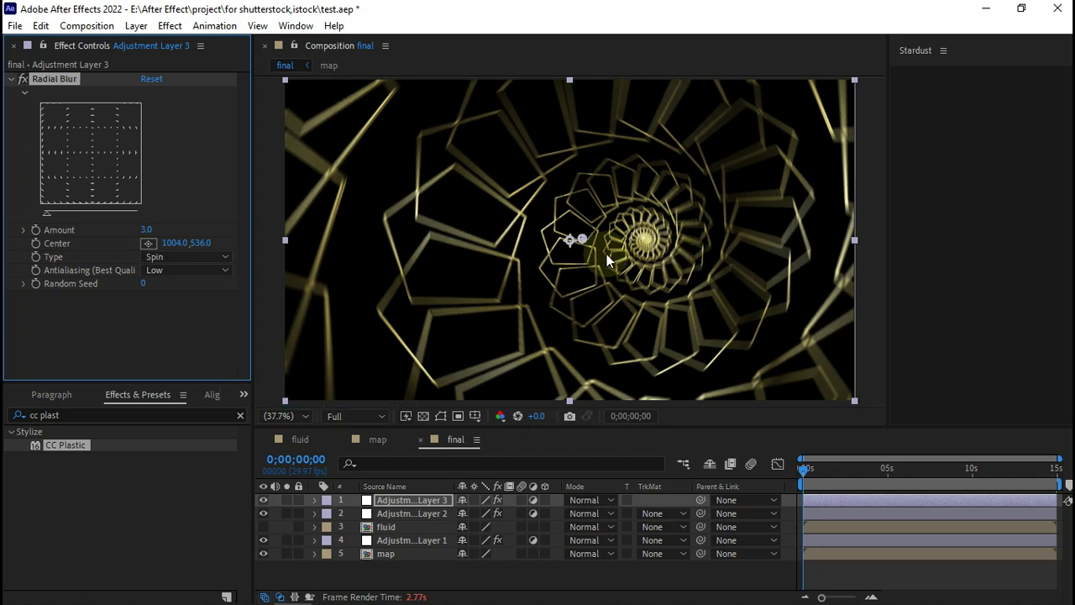
{"action": "left_click_drag", "start_coordinate": [581, 240], "coordinate": [648, 240]}
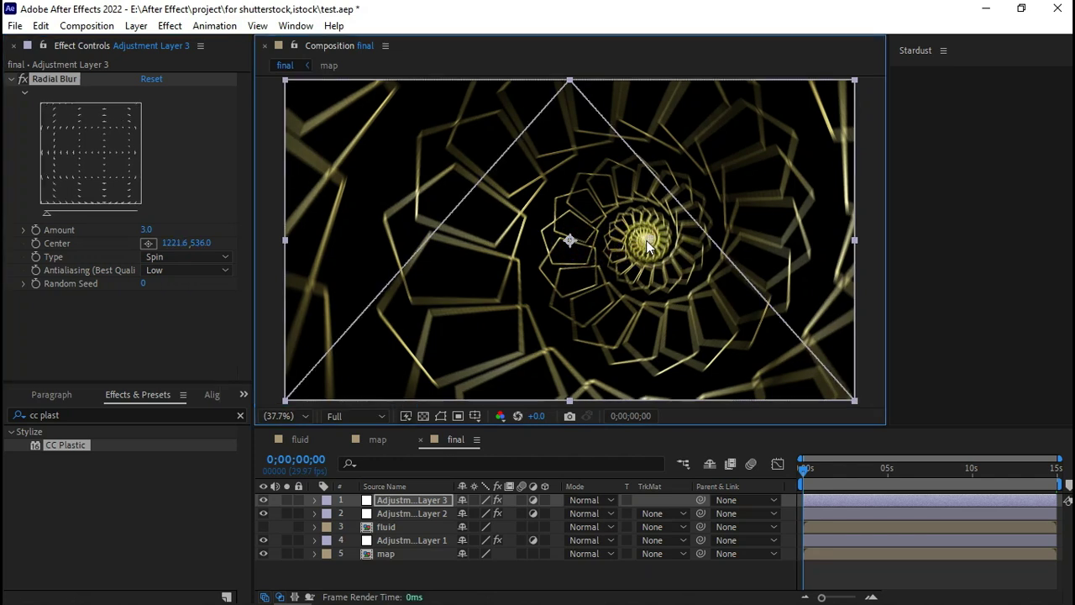
{"action": "left_click_drag", "start_coordinate": [648, 241], "coordinate": [645, 244]}
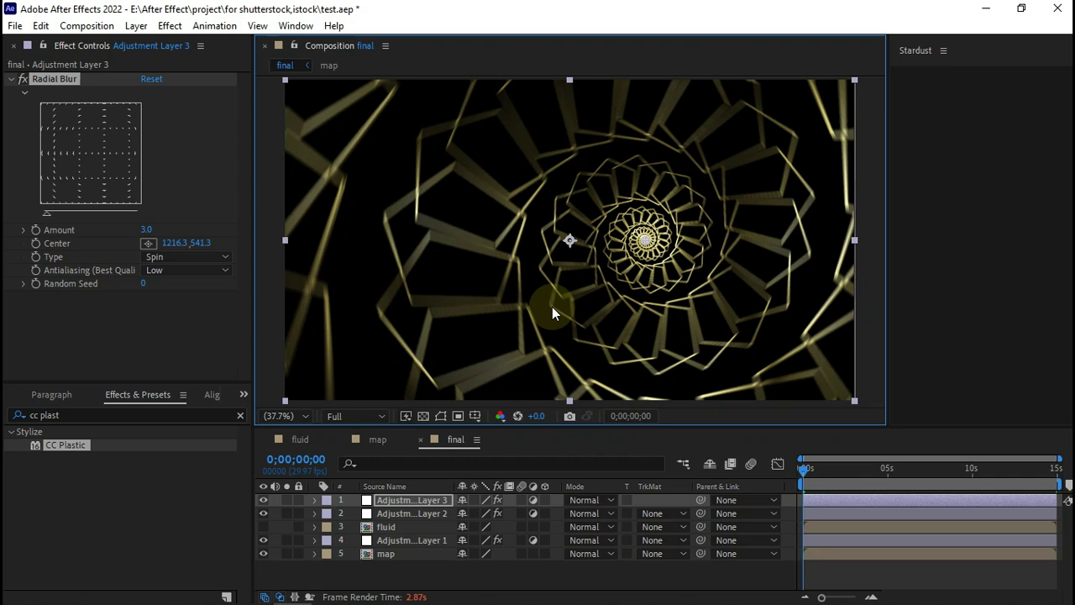
- Set the Radial Blur antialiasing quality to High
{"action": "left_click", "coordinate": [180, 271]}
{"action": "left_click", "coordinate": [177, 308]}
{"action": "left_click", "coordinate": [388, 503]}
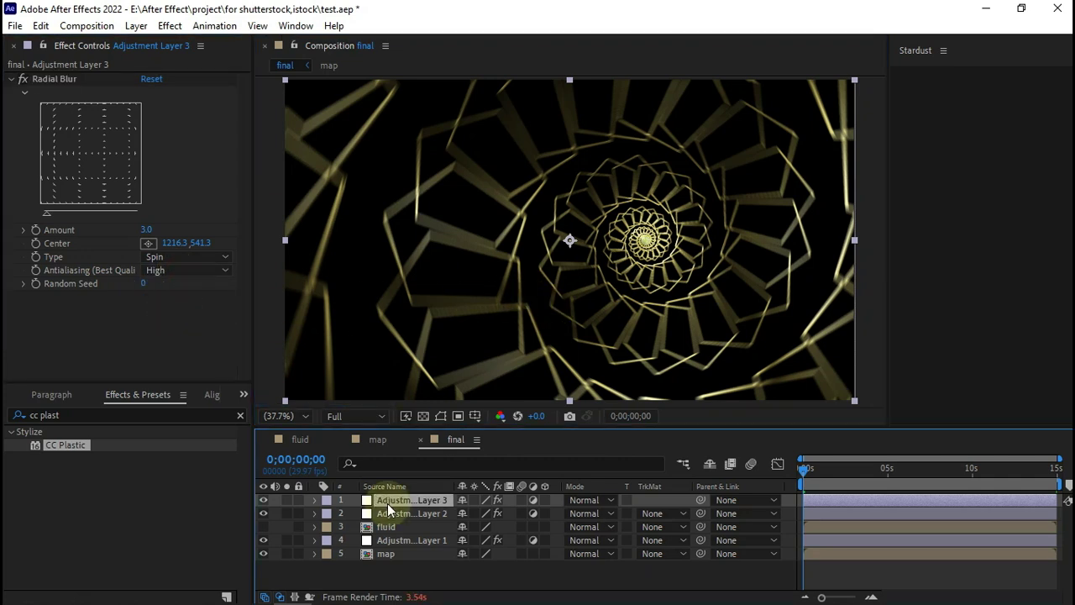
{"action": "key", "text": "ctrl+space"}
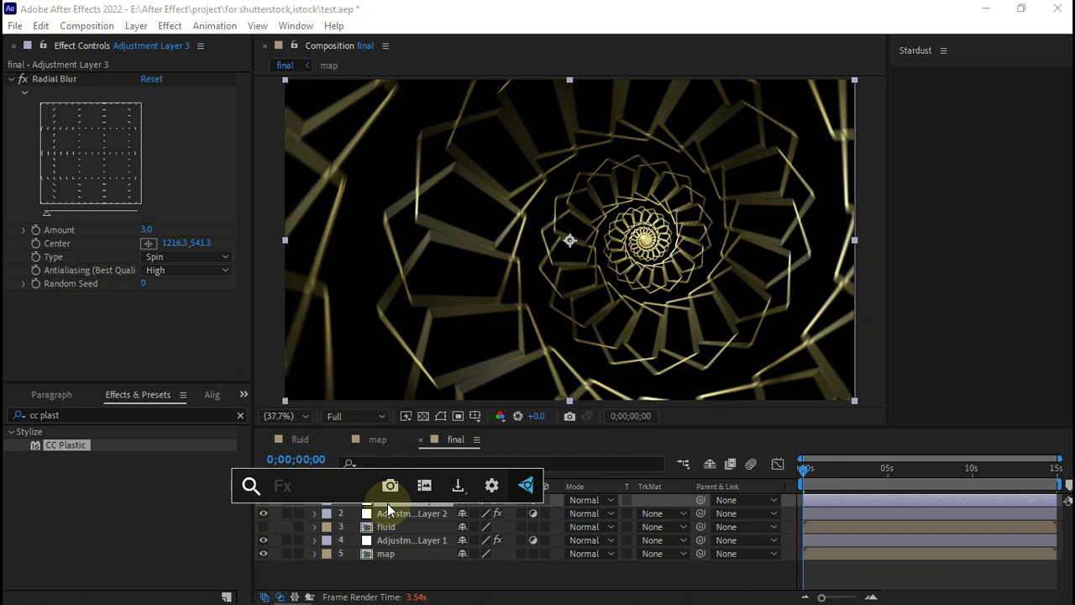
- Apply Magnify to Adjustment Layer 3 and centre it on the tunnel core
{"action": "type", "text": "mag"}
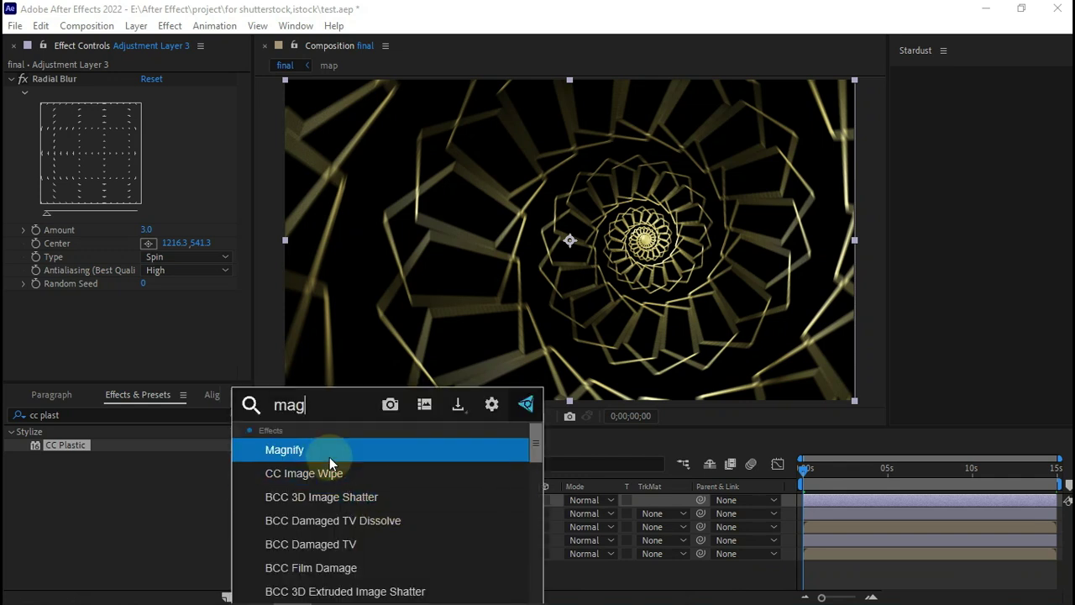
{"action": "left_click", "coordinate": [330, 457]}
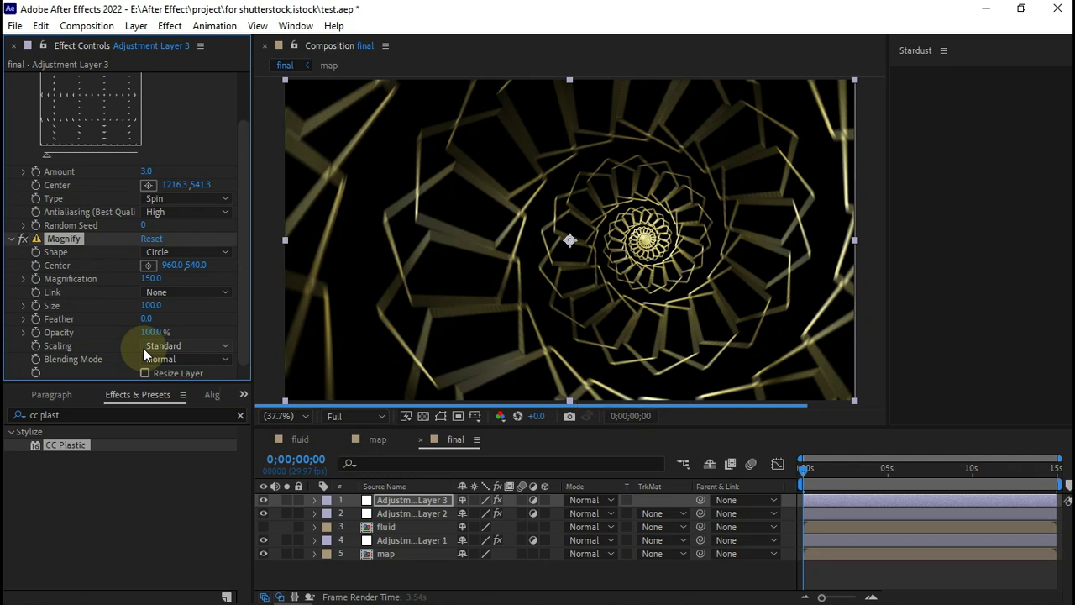
{"action": "left_click", "coordinate": [148, 266]}
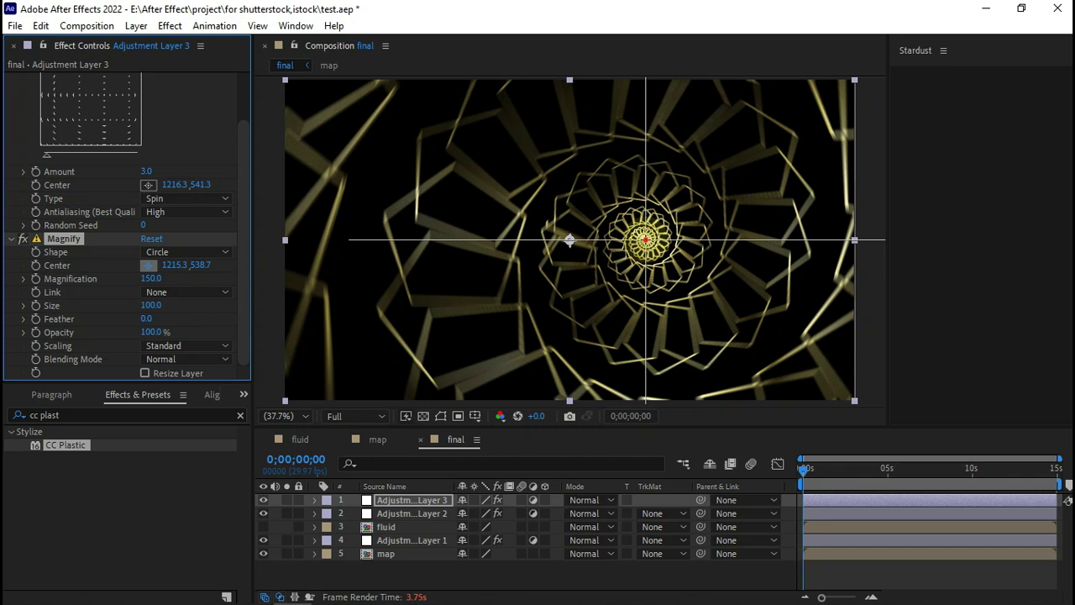
{"action": "left_click", "coordinate": [645, 241]}
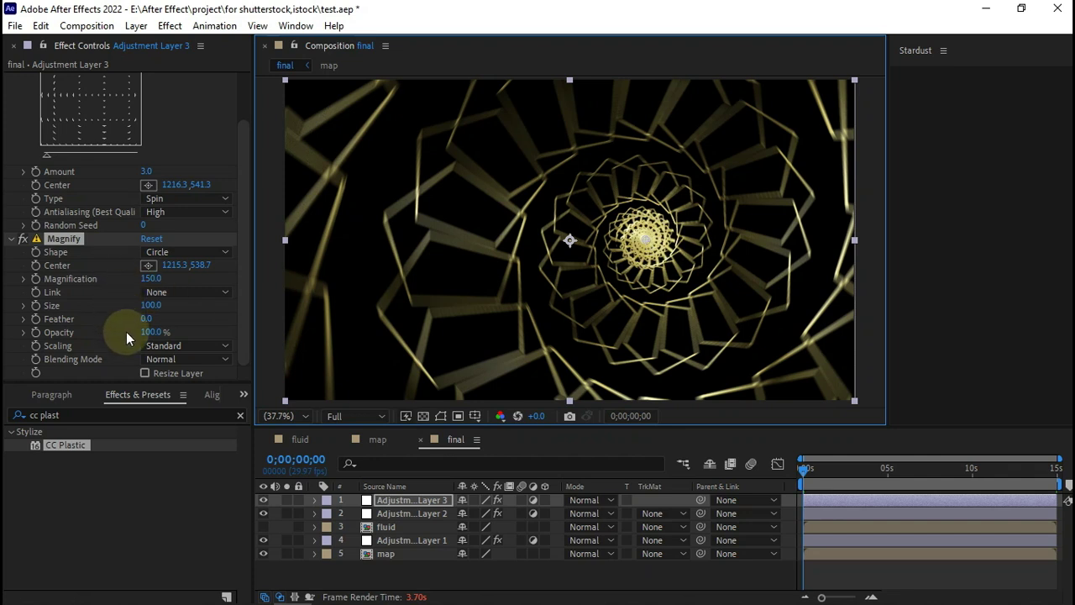
- Link Magnify's size to magnification, and set Size 1000 and Feather 35
{"action": "left_click", "coordinate": [157, 294]}
{"action": "left_click", "coordinate": [176, 326]}
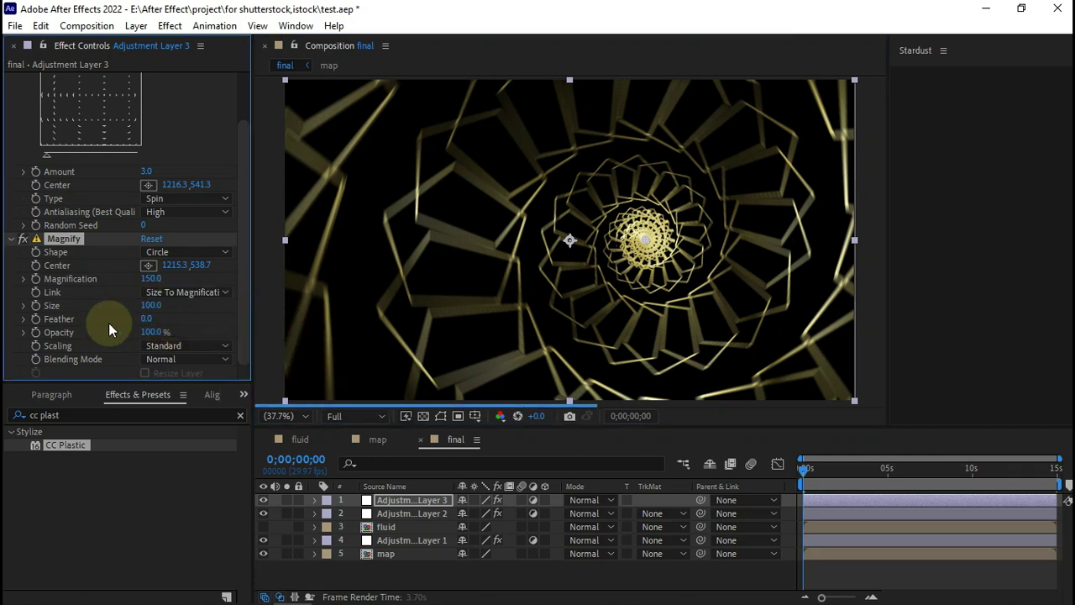
{"action": "left_click", "coordinate": [151, 306]}
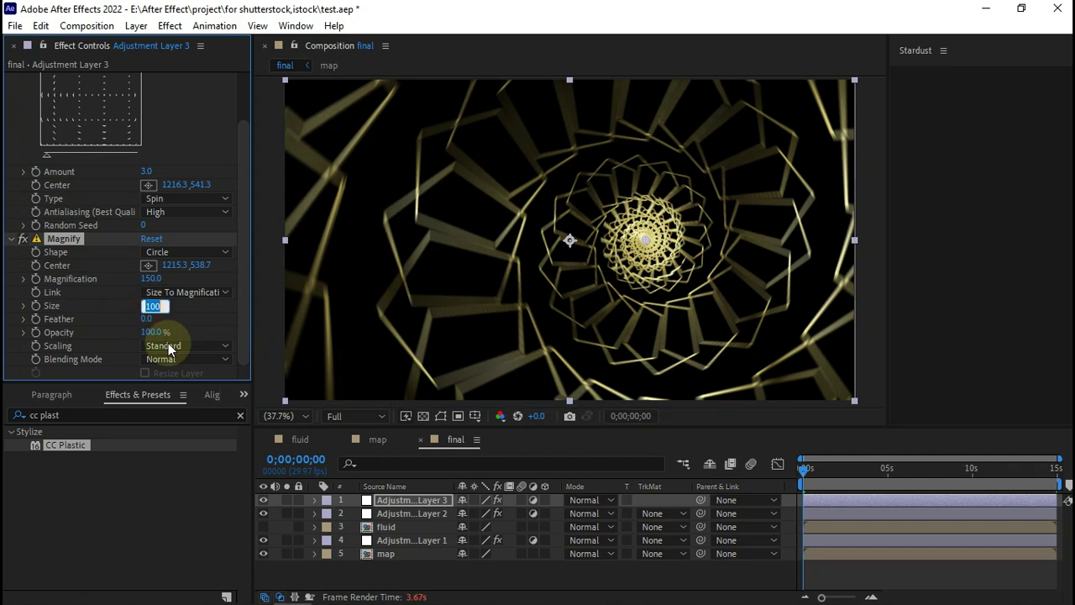
{"action": "type", "text": "1000"}
{"action": "key", "text": "Return"}
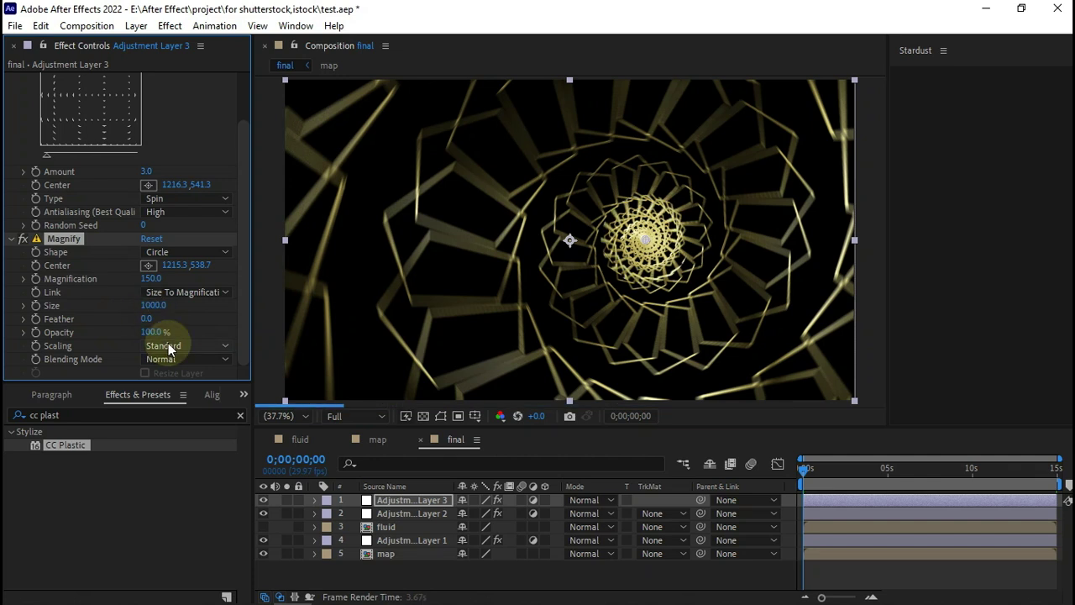
{"action": "type", "text": "35"}
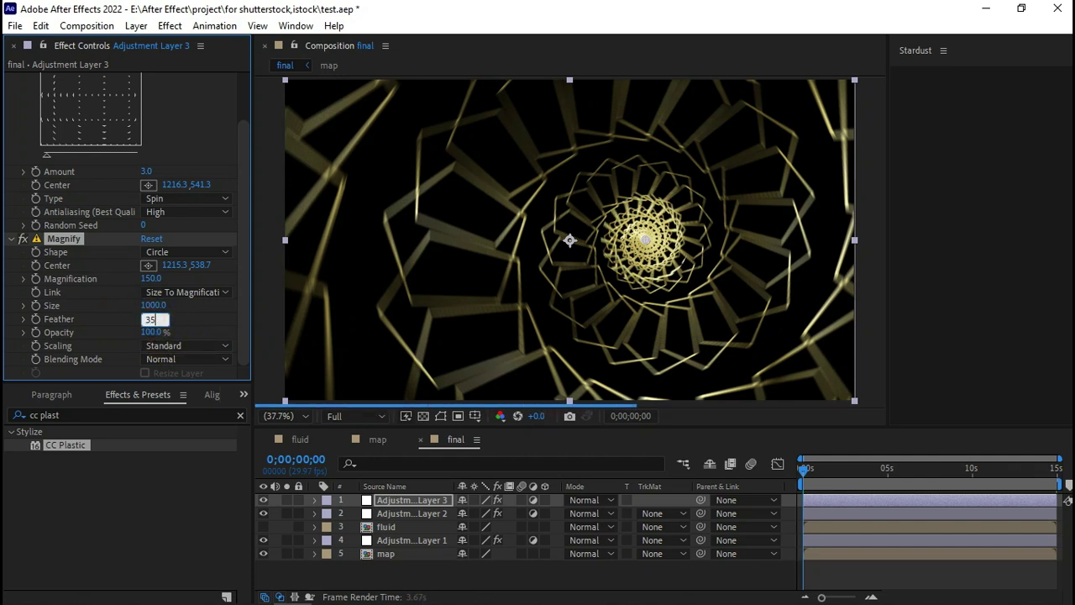
{"action": "key", "text": "Return"}
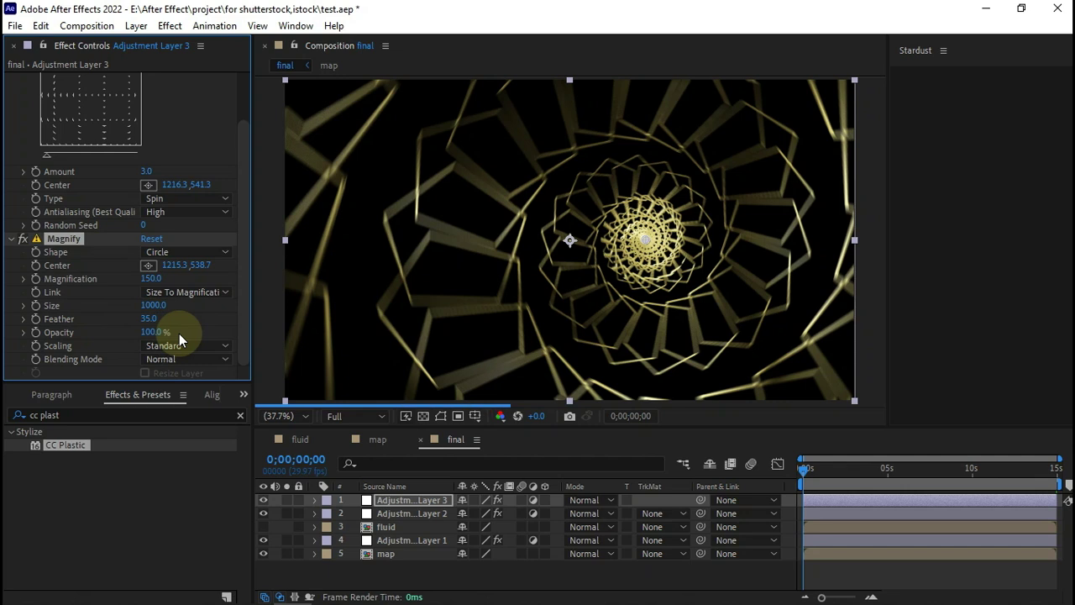
- Switch Magnify's Scaling to Soft and check the tunnel at an early frame
{"action": "left_click", "coordinate": [180, 345]}
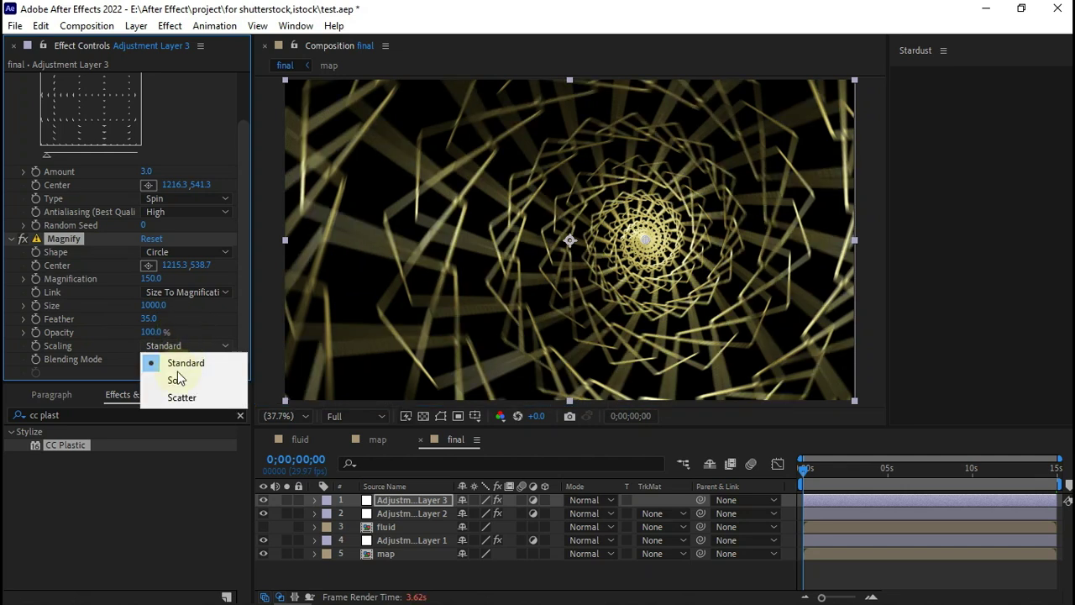
{"action": "left_click", "coordinate": [176, 379]}
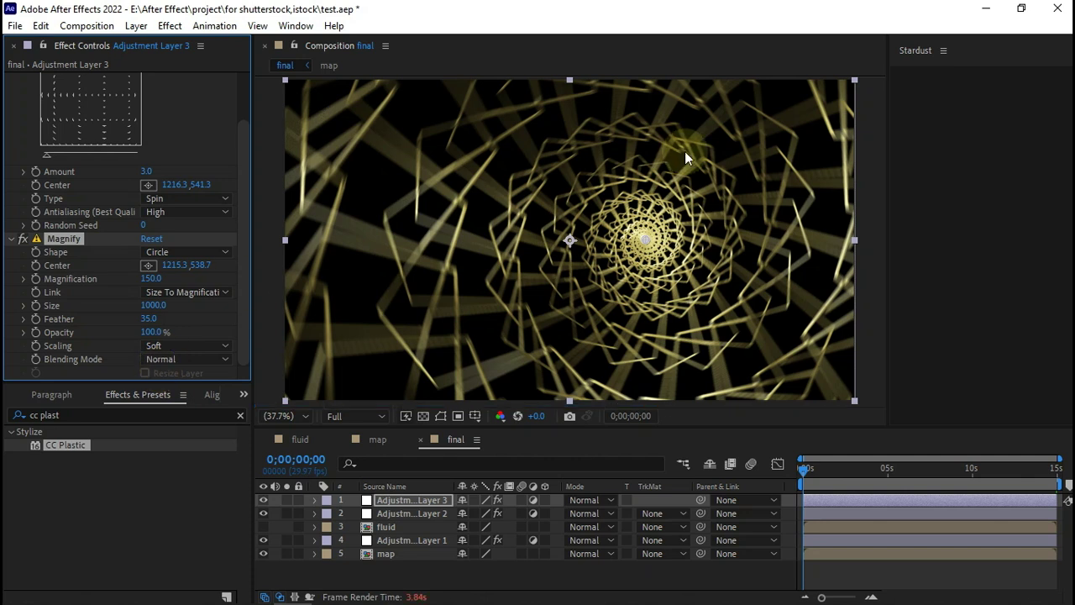
{"action": "left_click", "coordinate": [836, 470]}
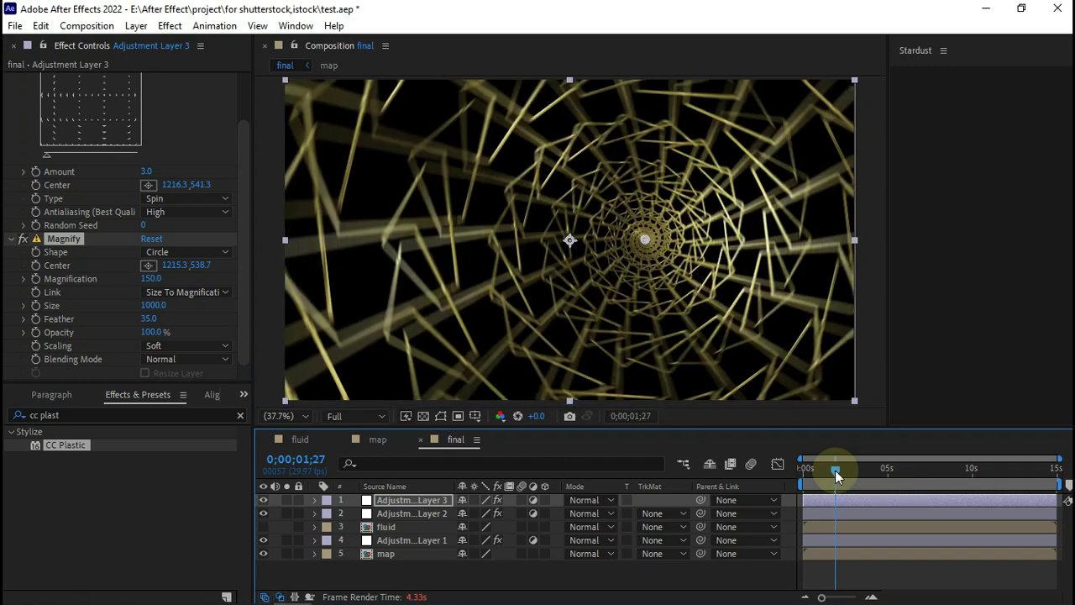
- Play a preview of the spinning tunnel, viewing it near ten seconds
{"action": "key", "text": "space"}
{"action": "left_click", "coordinate": [978, 475]}
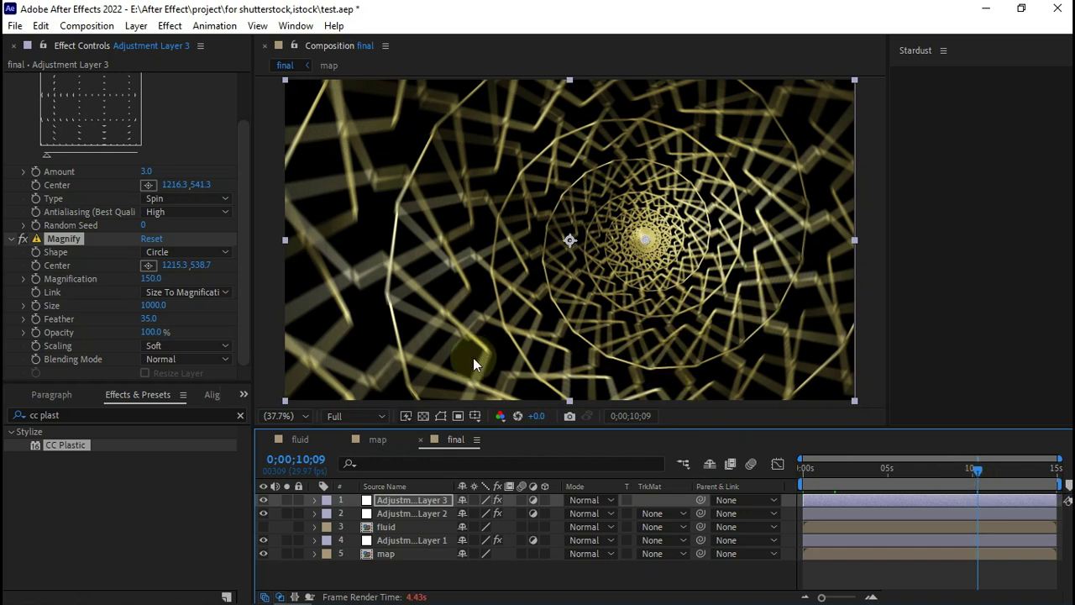
{"action": "key", "text": "space"}
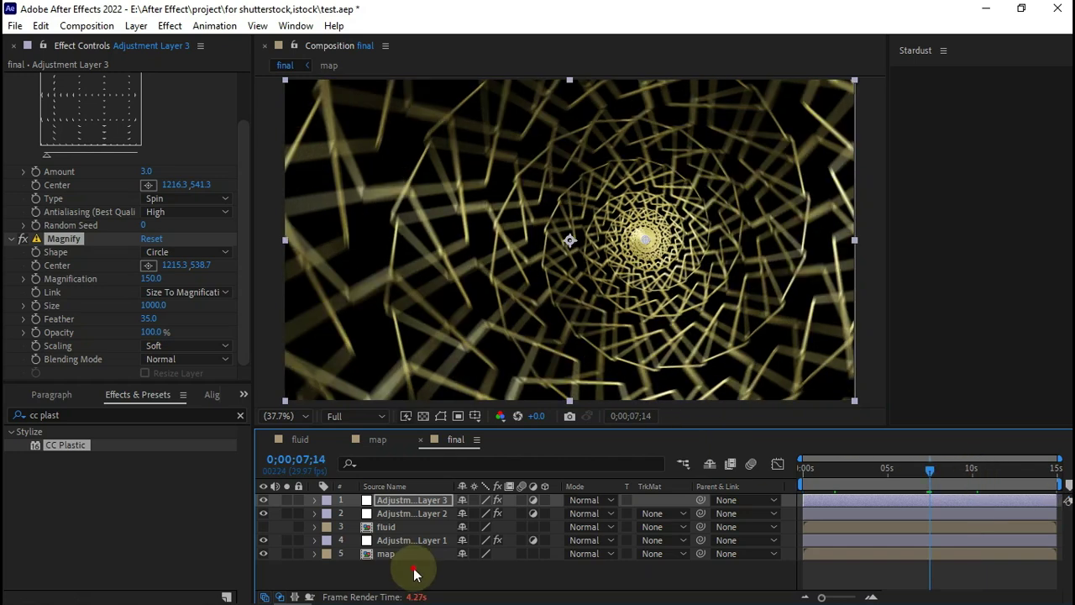
- Select all five layers and bring up their layer options
{"action": "left_click", "coordinate": [416, 572]}
{"action": "key", "text": "ctrl+a"}
{"action": "right_click", "coordinate": [412, 502]}
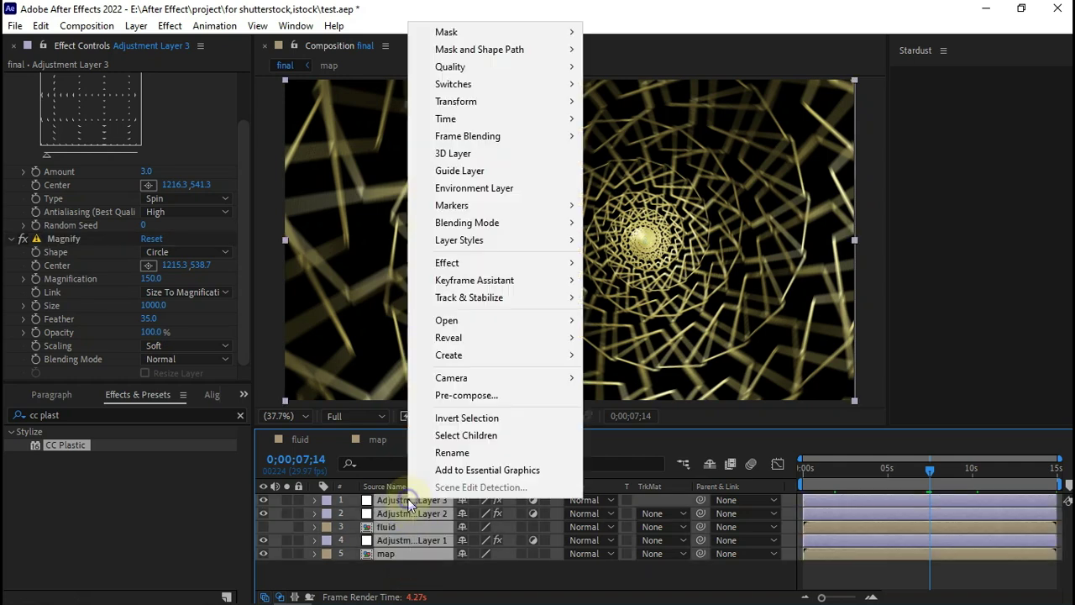
- Pre-compose the five selected layers into Pre-comp 1
{"action": "left_click", "coordinate": [466, 396]}
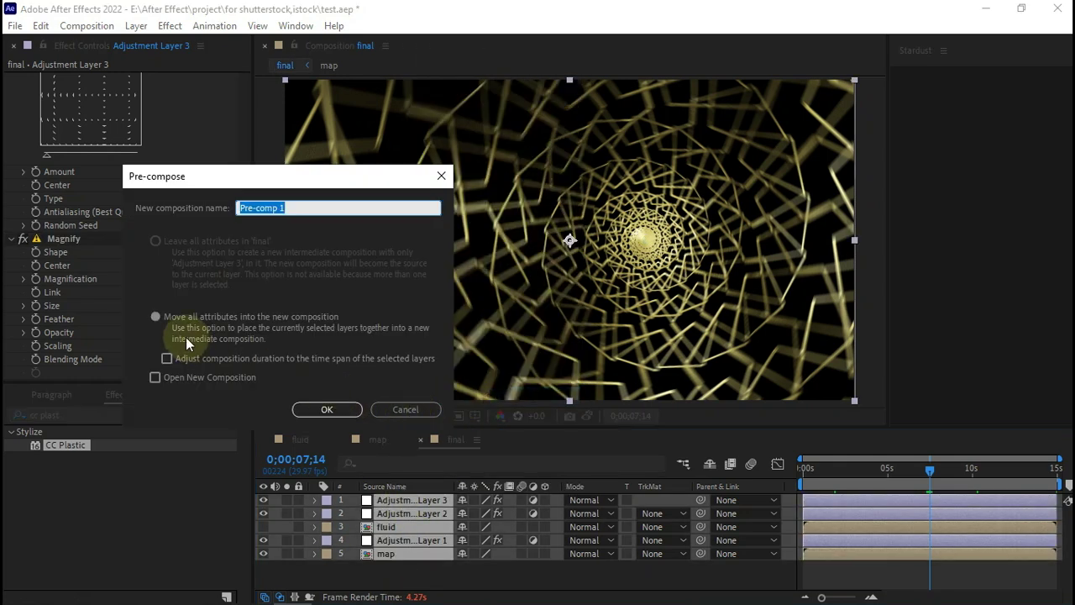
{"action": "left_click", "coordinate": [326, 410]}
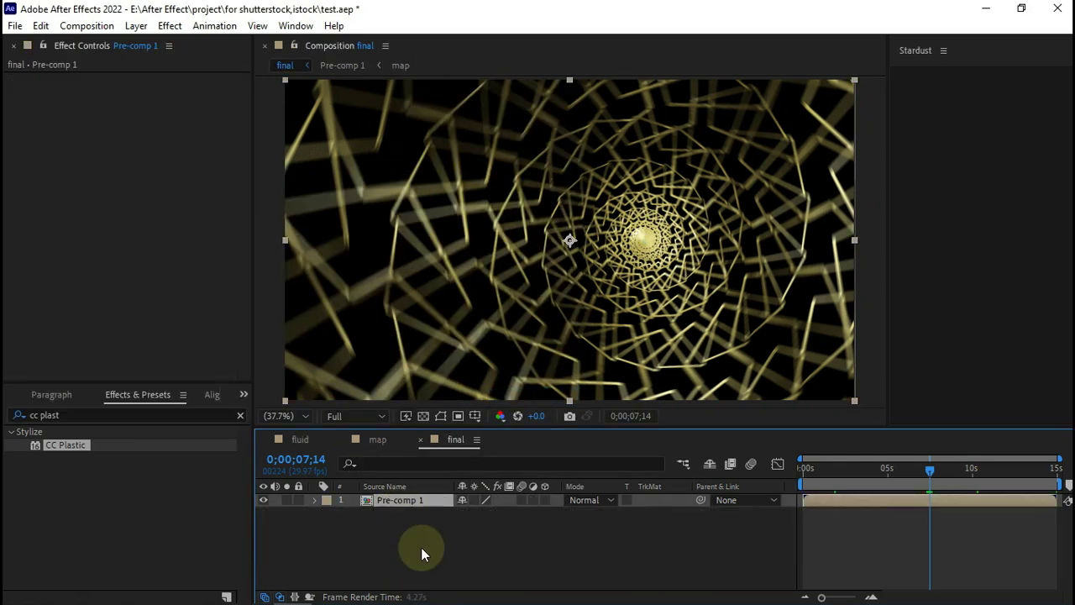
{"action": "left_click", "coordinate": [421, 539]}
- Add a new solid named bg and move it below Pre-comp 1
{"action": "right_click", "coordinate": [421, 539]}
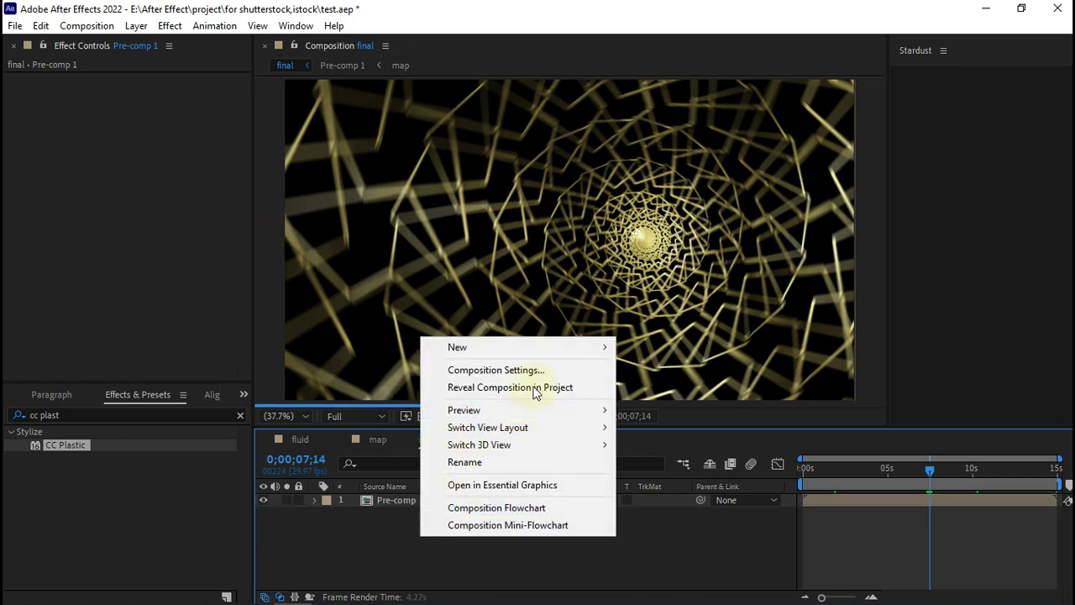
{"action": "mouse_move", "coordinate": [568, 360]}
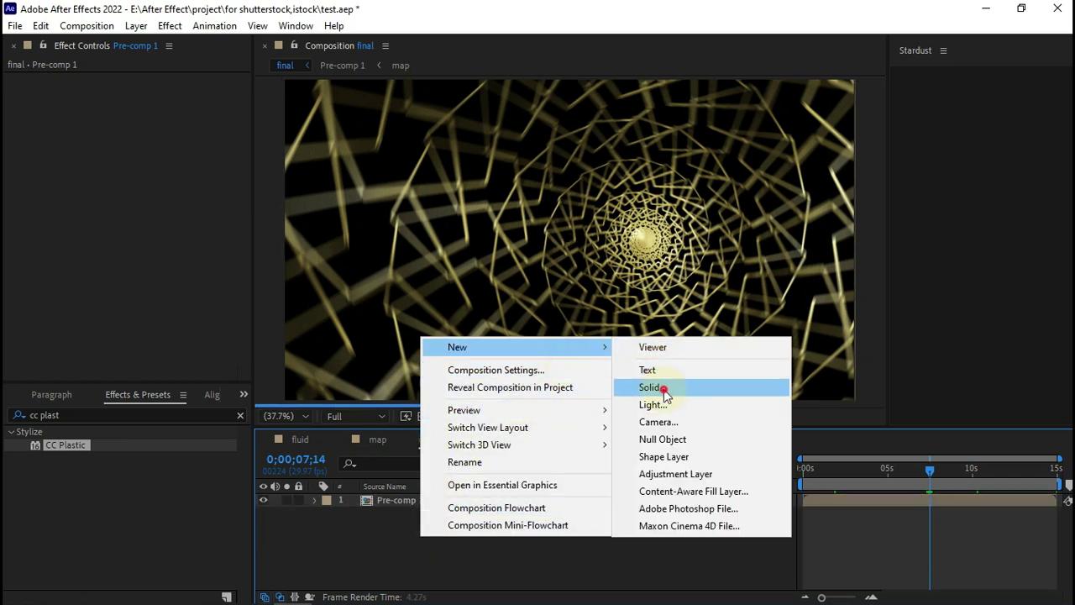
{"action": "left_click", "coordinate": [660, 389]}
{"action": "type", "text": "bg"}
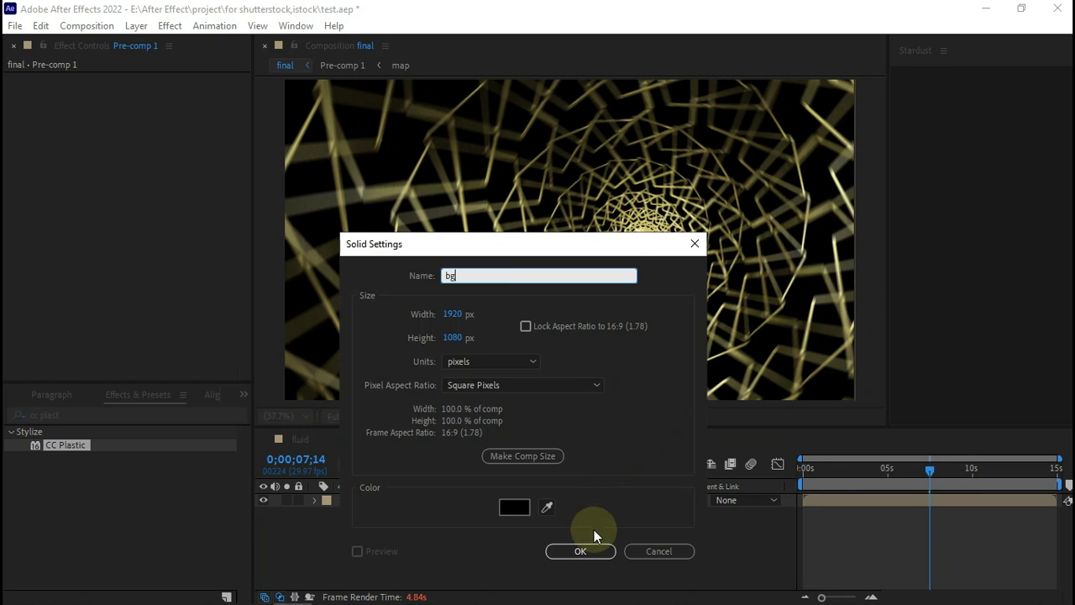
{"action": "left_click", "coordinate": [593, 550]}
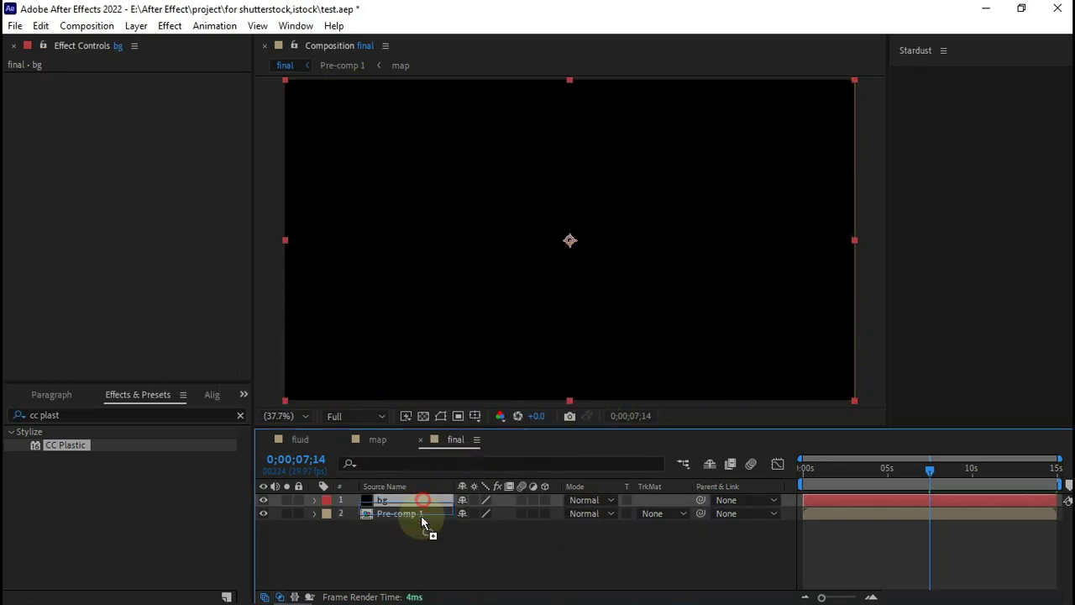
{"action": "left_click_drag", "start_coordinate": [423, 502], "coordinate": [422, 535]}
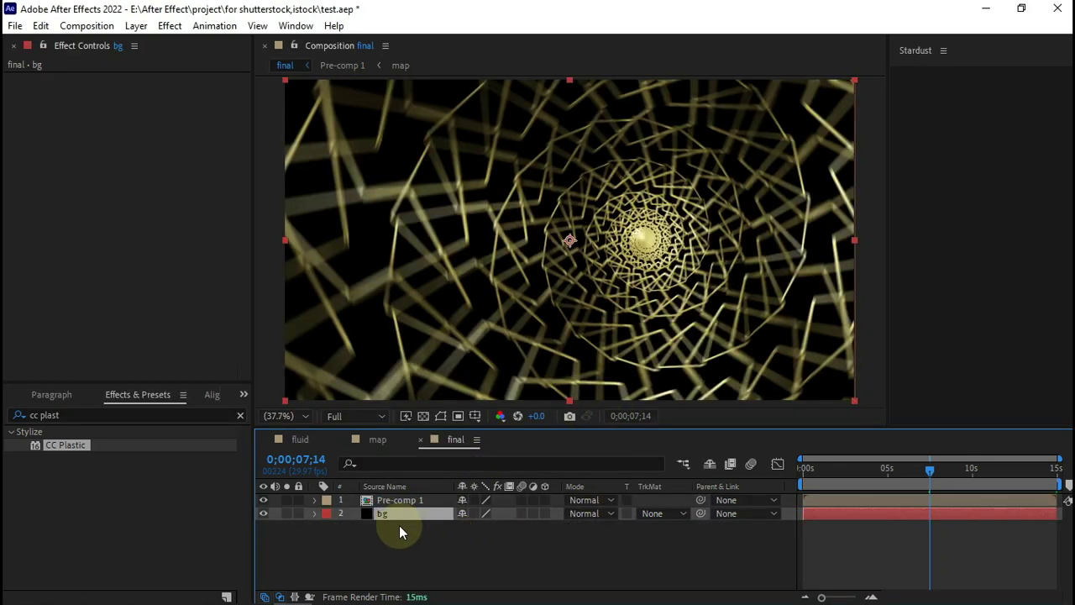
- Apply Gradient Ramp to the bg solid
{"action": "key", "text": "ctrl+space"}
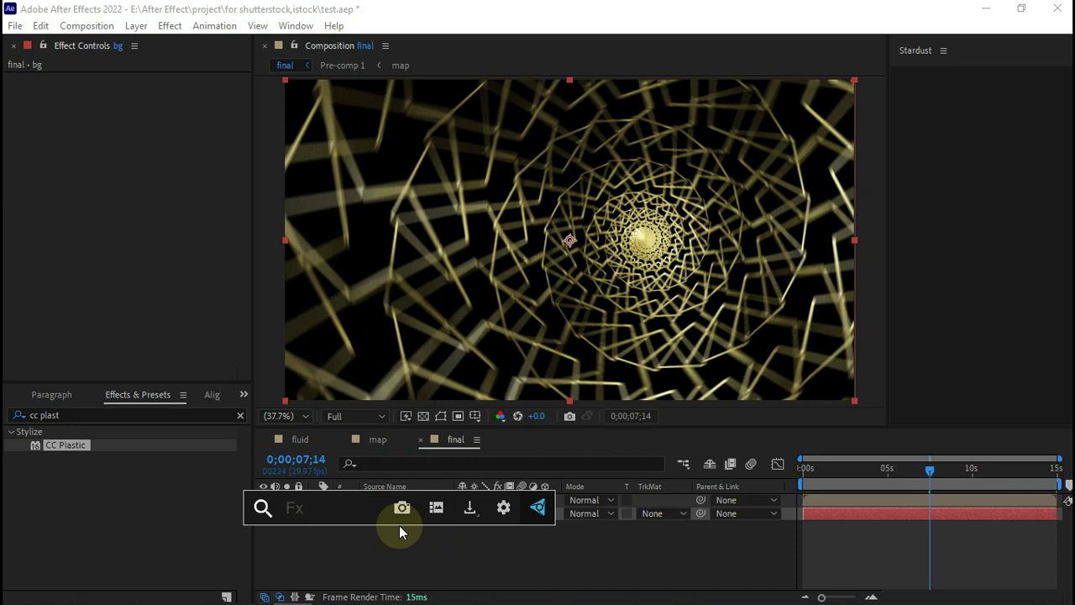
{"action": "type", "text": "grad"}
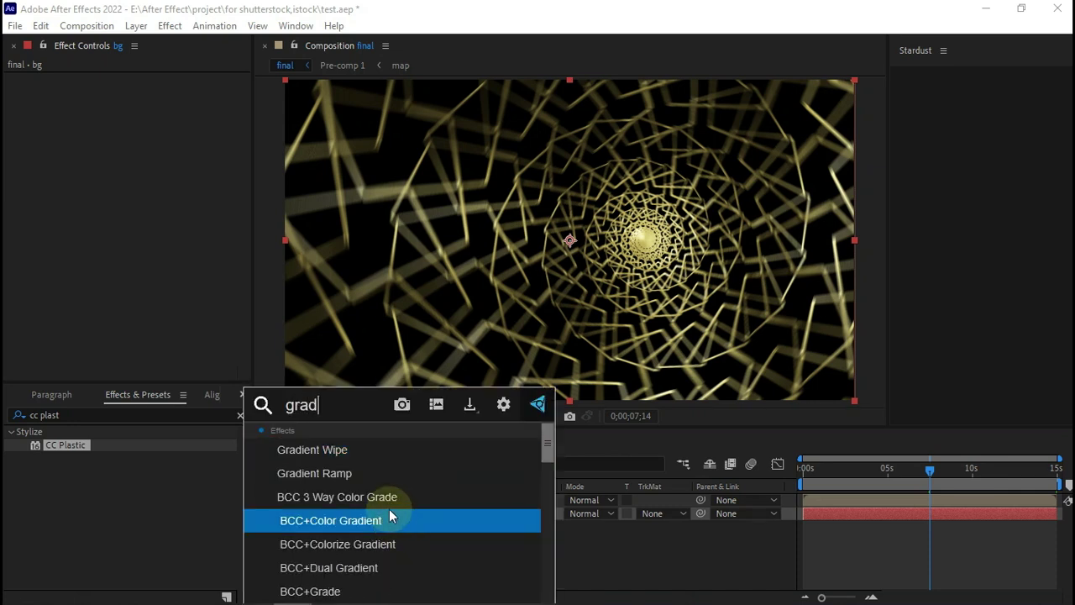
{"action": "left_click", "coordinate": [377, 474]}
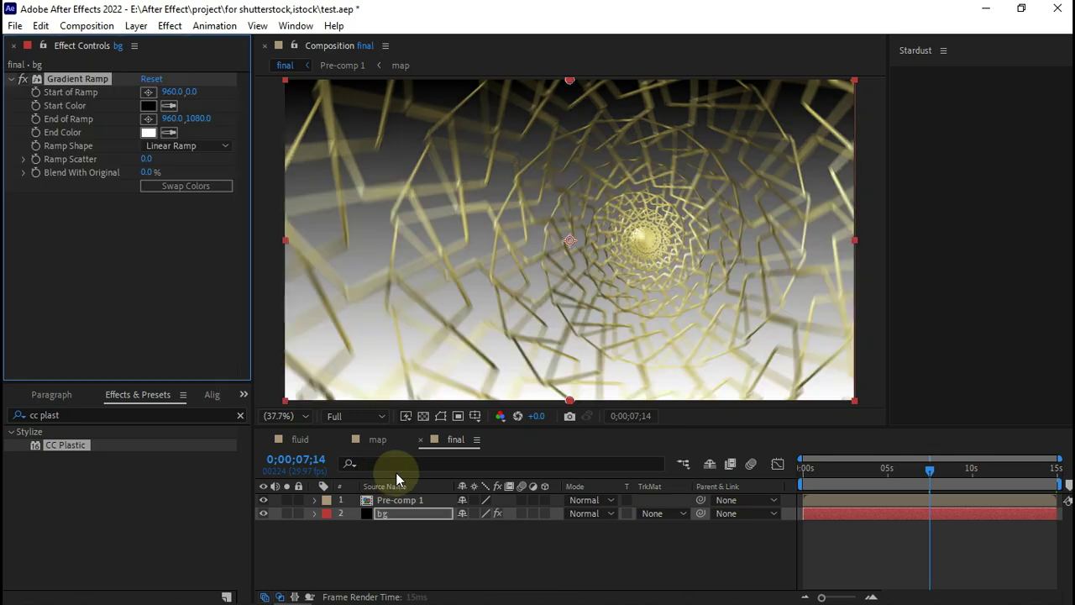
- Set the gradient's End Color to a dark brown
{"action": "left_click", "coordinate": [148, 133]}
{"action": "left_click_drag", "start_coordinate": [517, 513], "coordinate": [550, 563]}
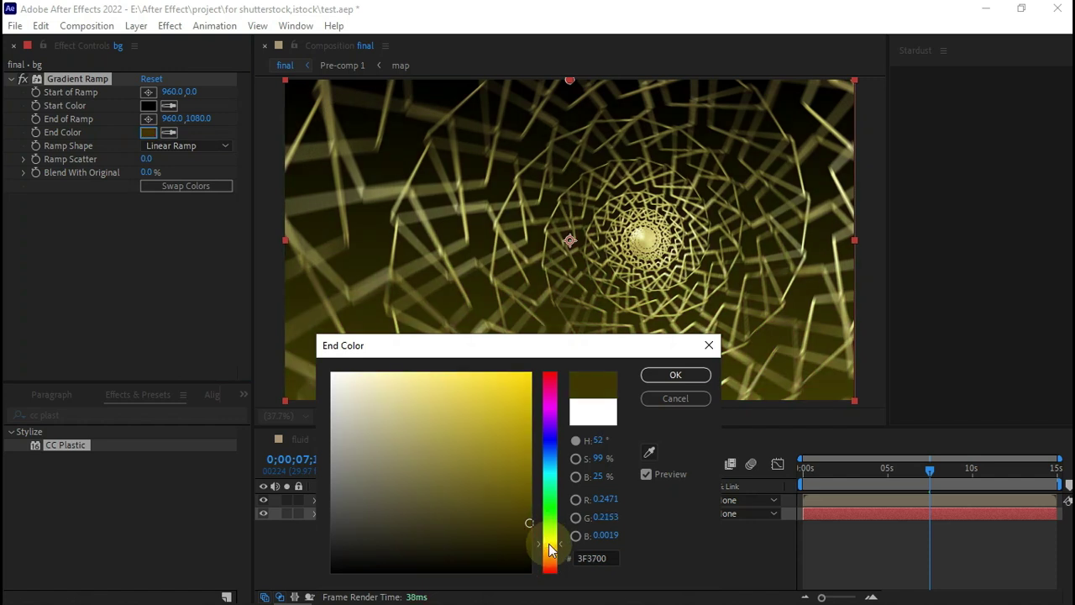
{"action": "left_click_drag", "start_coordinate": [550, 565], "coordinate": [530, 536]}
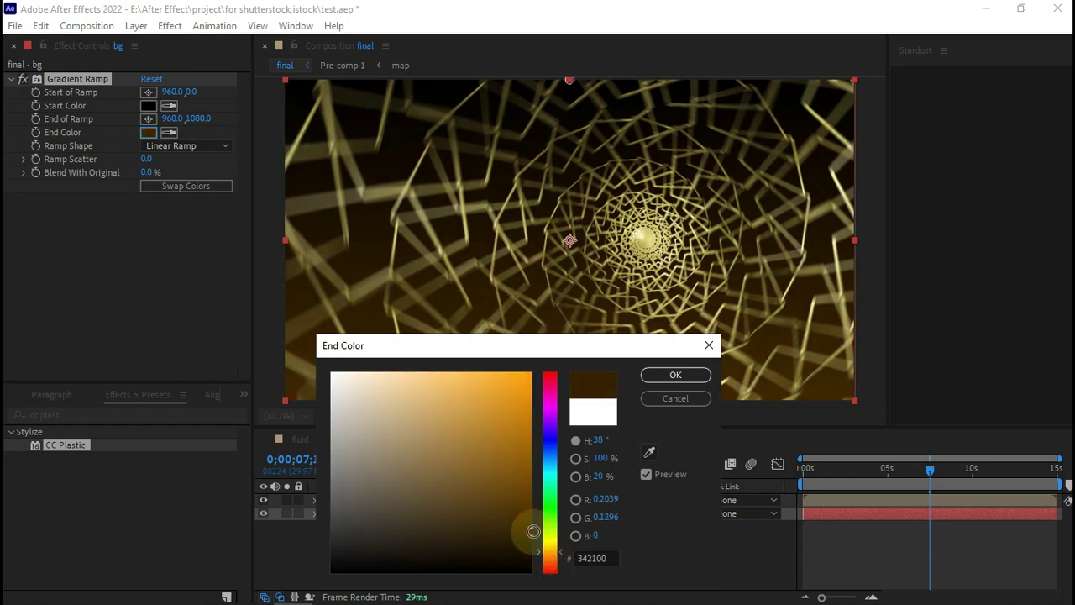
{"action": "left_click", "coordinate": [667, 380]}
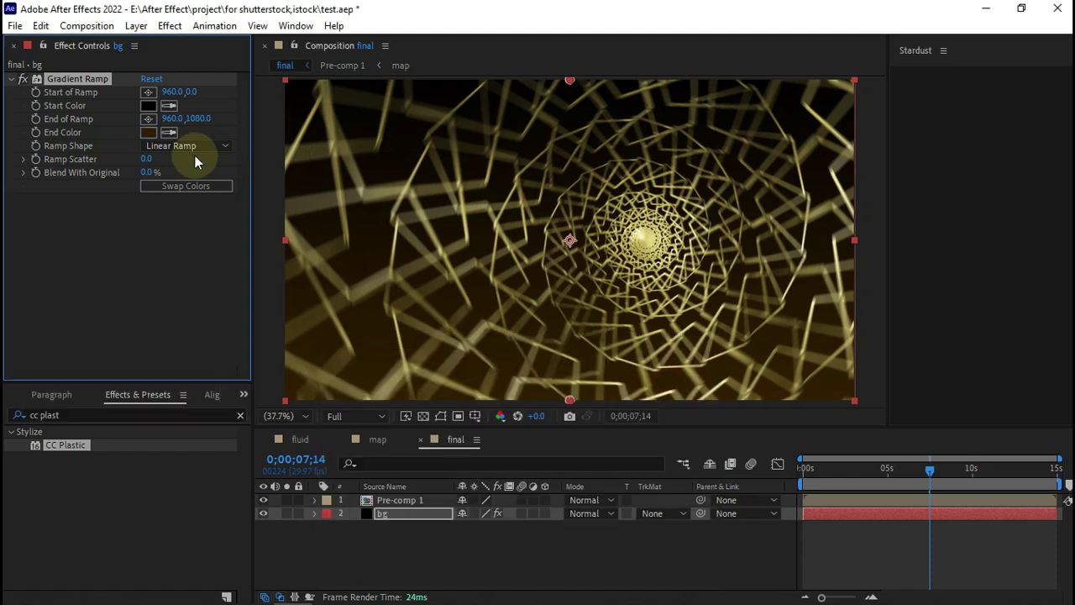
- Make the ramp Radial with its start at the tunnel centre (1214.7, 551.9)
{"action": "left_click", "coordinate": [193, 147]}
{"action": "left_click", "coordinate": [194, 179]}
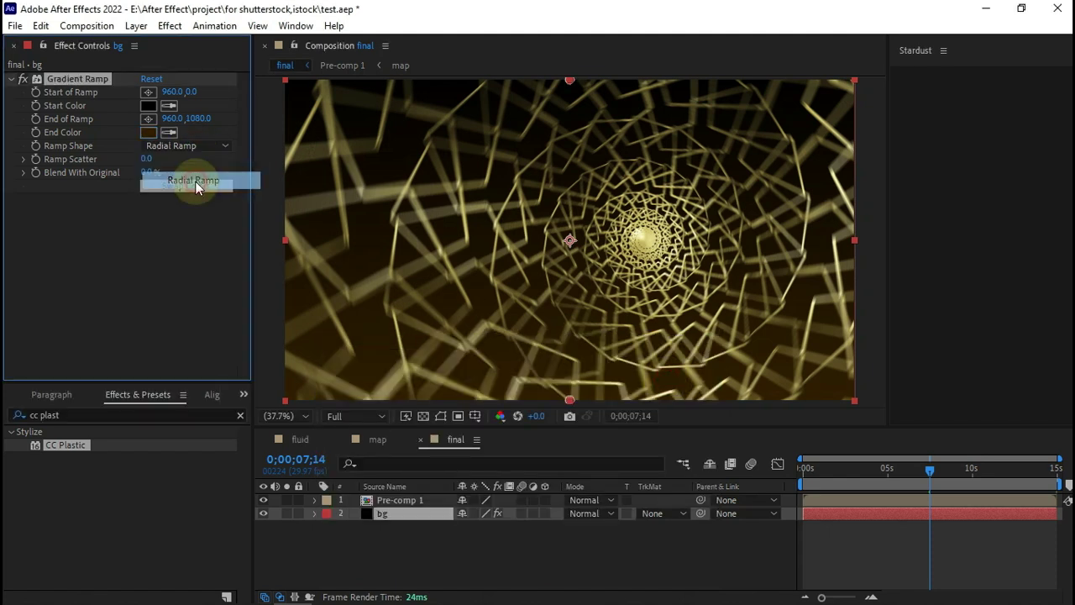
{"action": "mouse_move", "coordinate": [570, 84]}
{"action": "left_mouse_down"}
{"action": "mouse_move", "coordinate": [636, 246]}
{"action": "mouse_move", "coordinate": [397, 340]}
{"action": "mouse_move", "coordinate": [645, 246]}
{"action": "left_mouse_up"}
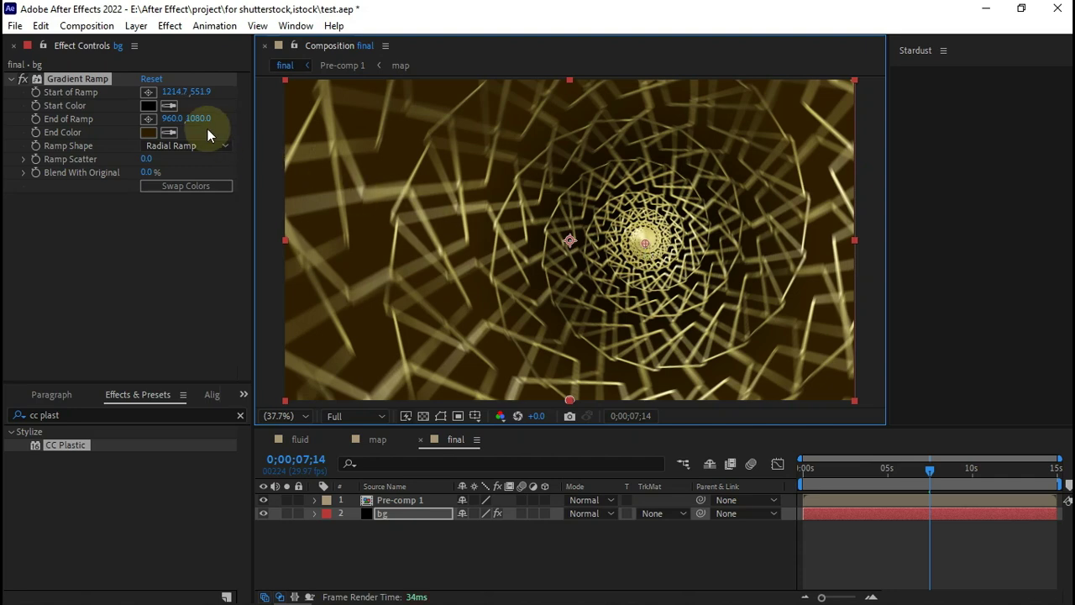
{"action": "left_click", "coordinate": [163, 186]}
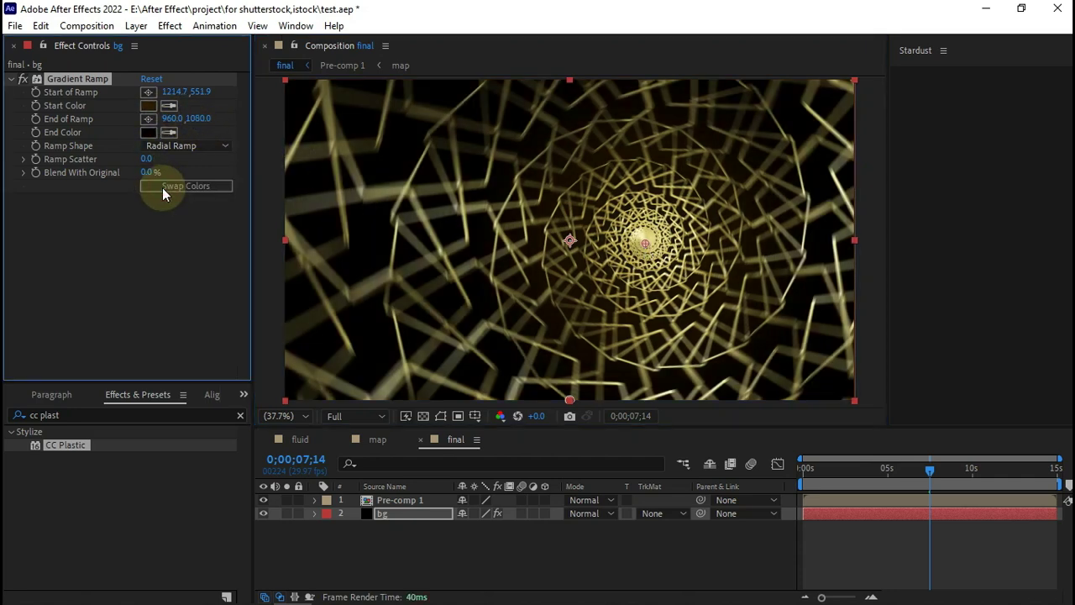
{"action": "left_click", "coordinate": [162, 187]}
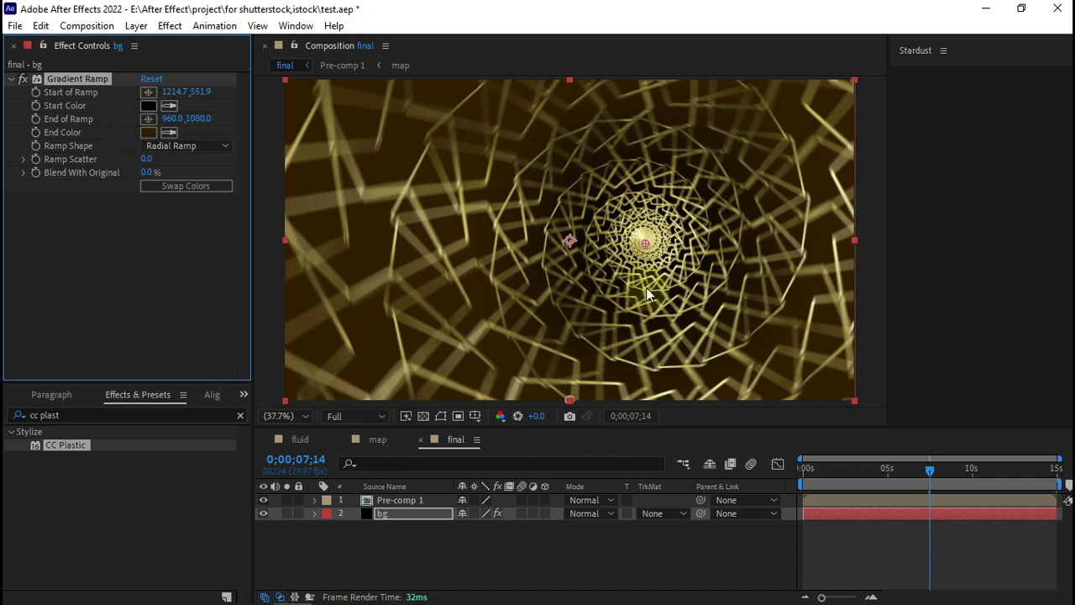
- Apply the Glow effect to Pre-comp 1
{"action": "left_click", "coordinate": [404, 500]}
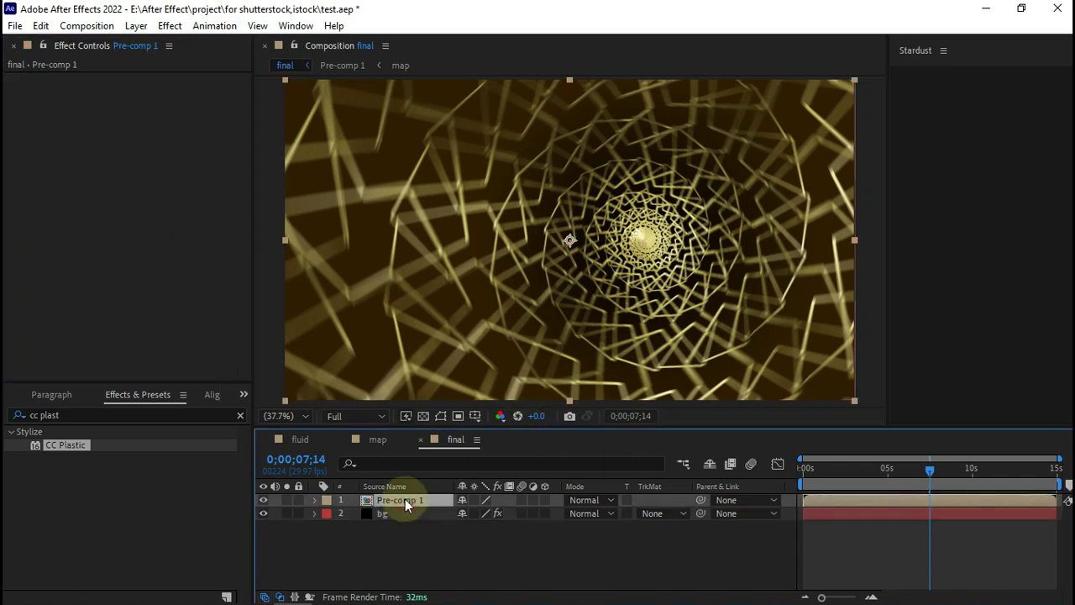
{"action": "key", "text": "ctrl+space"}
{"action": "type", "text": "glow"}
{"action": "key", "text": "Return"}
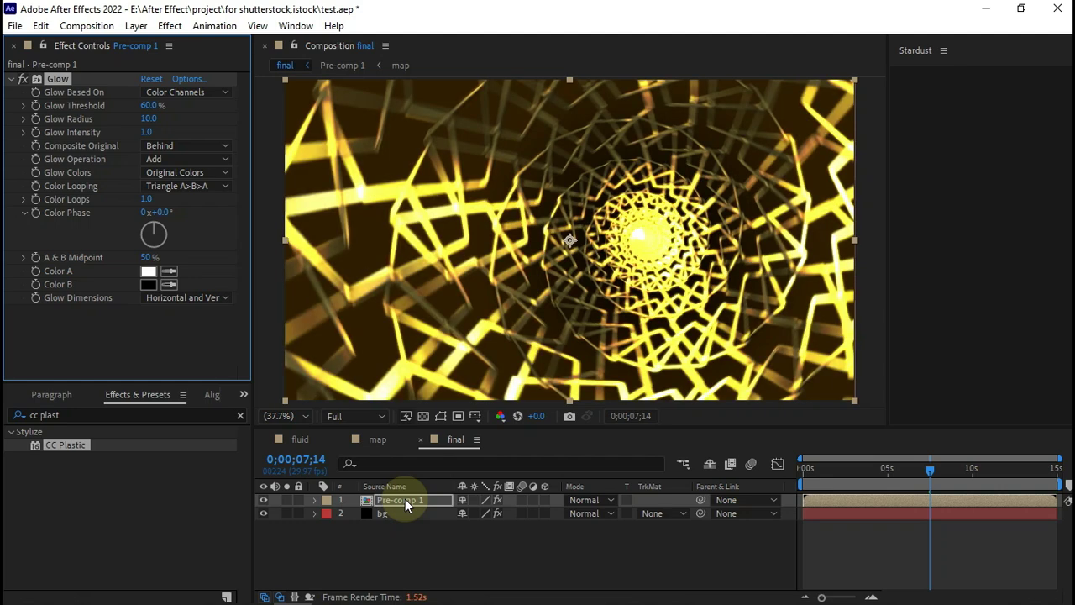
- Set Glow Radius to 2 and Glow Threshold to 100%
{"action": "left_click", "coordinate": [153, 105]}
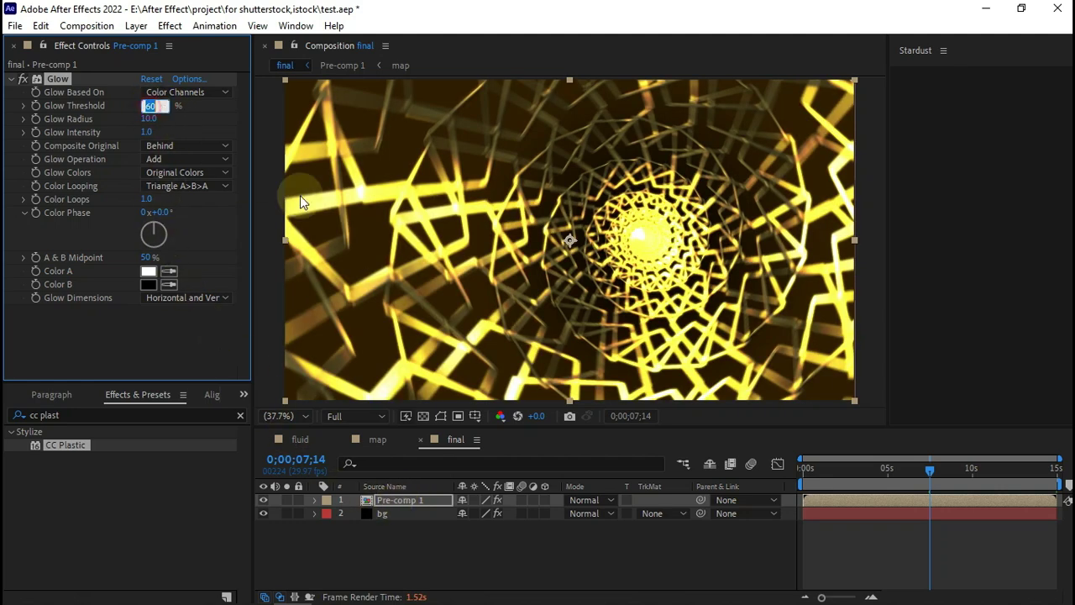
{"action": "type", "text": "1"}
{"action": "key", "text": "Tab"}
{"action": "type", "text": "2"}
{"action": "key", "text": "Return"}
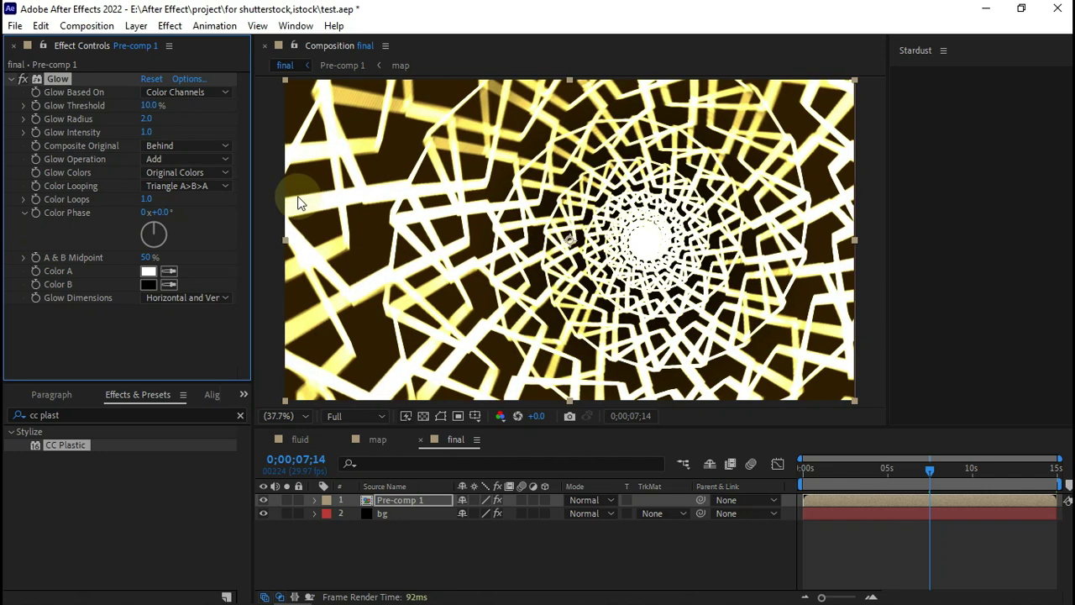
{"action": "left_click", "coordinate": [152, 105]}
{"action": "type", "text": "100"}
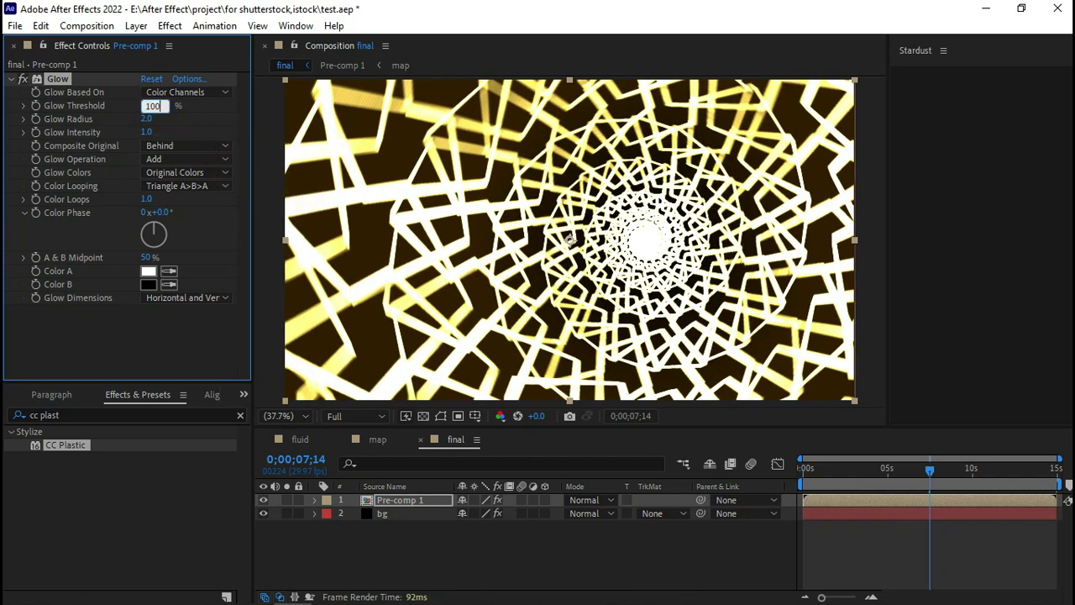
{"action": "key", "text": "Return"}
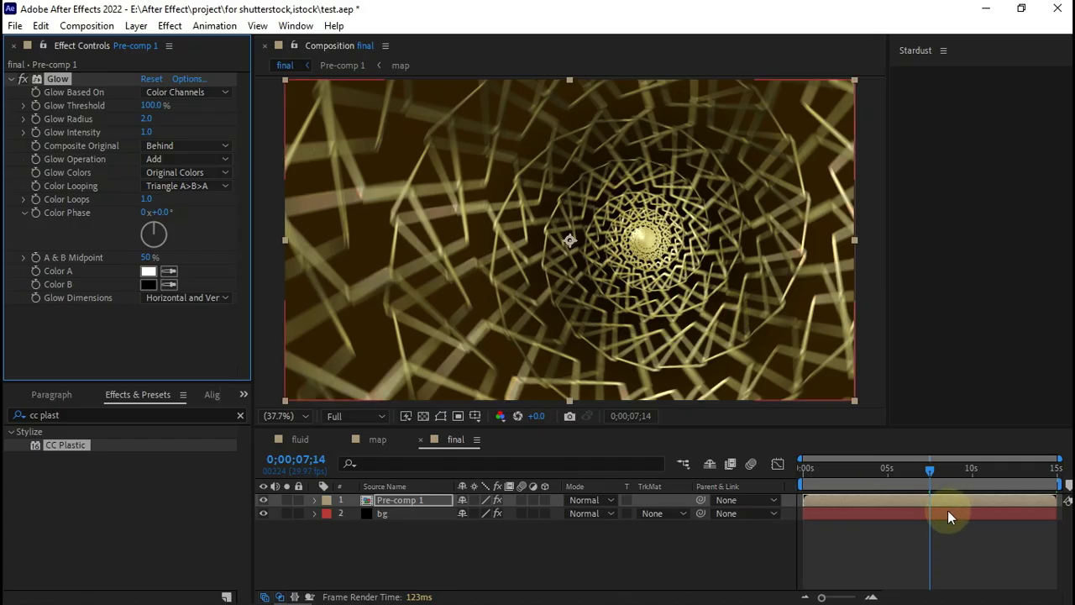
{"action": "left_click", "coordinate": [900, 468]}
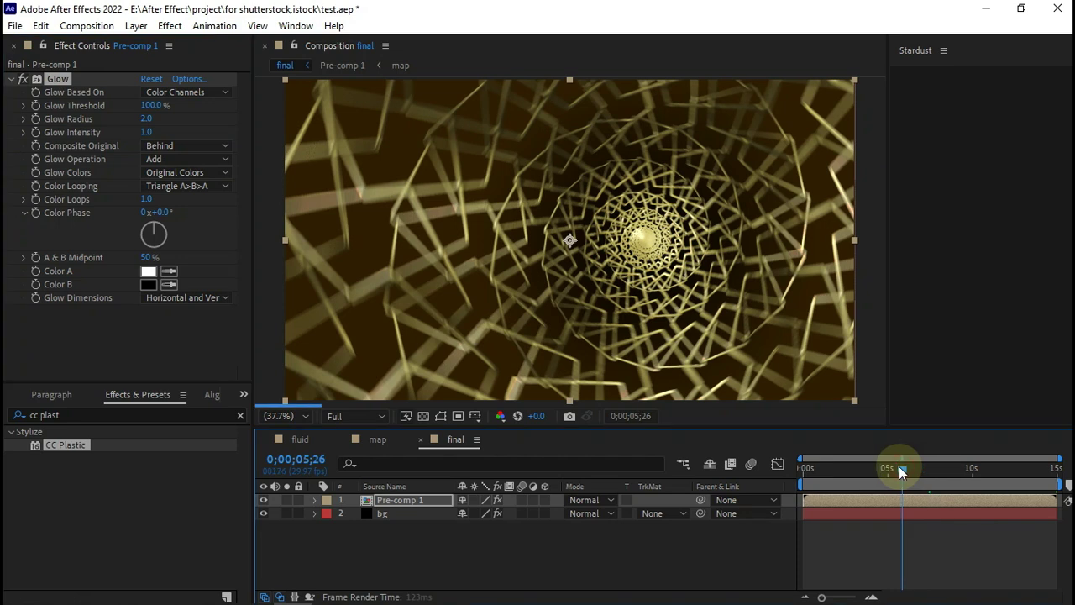